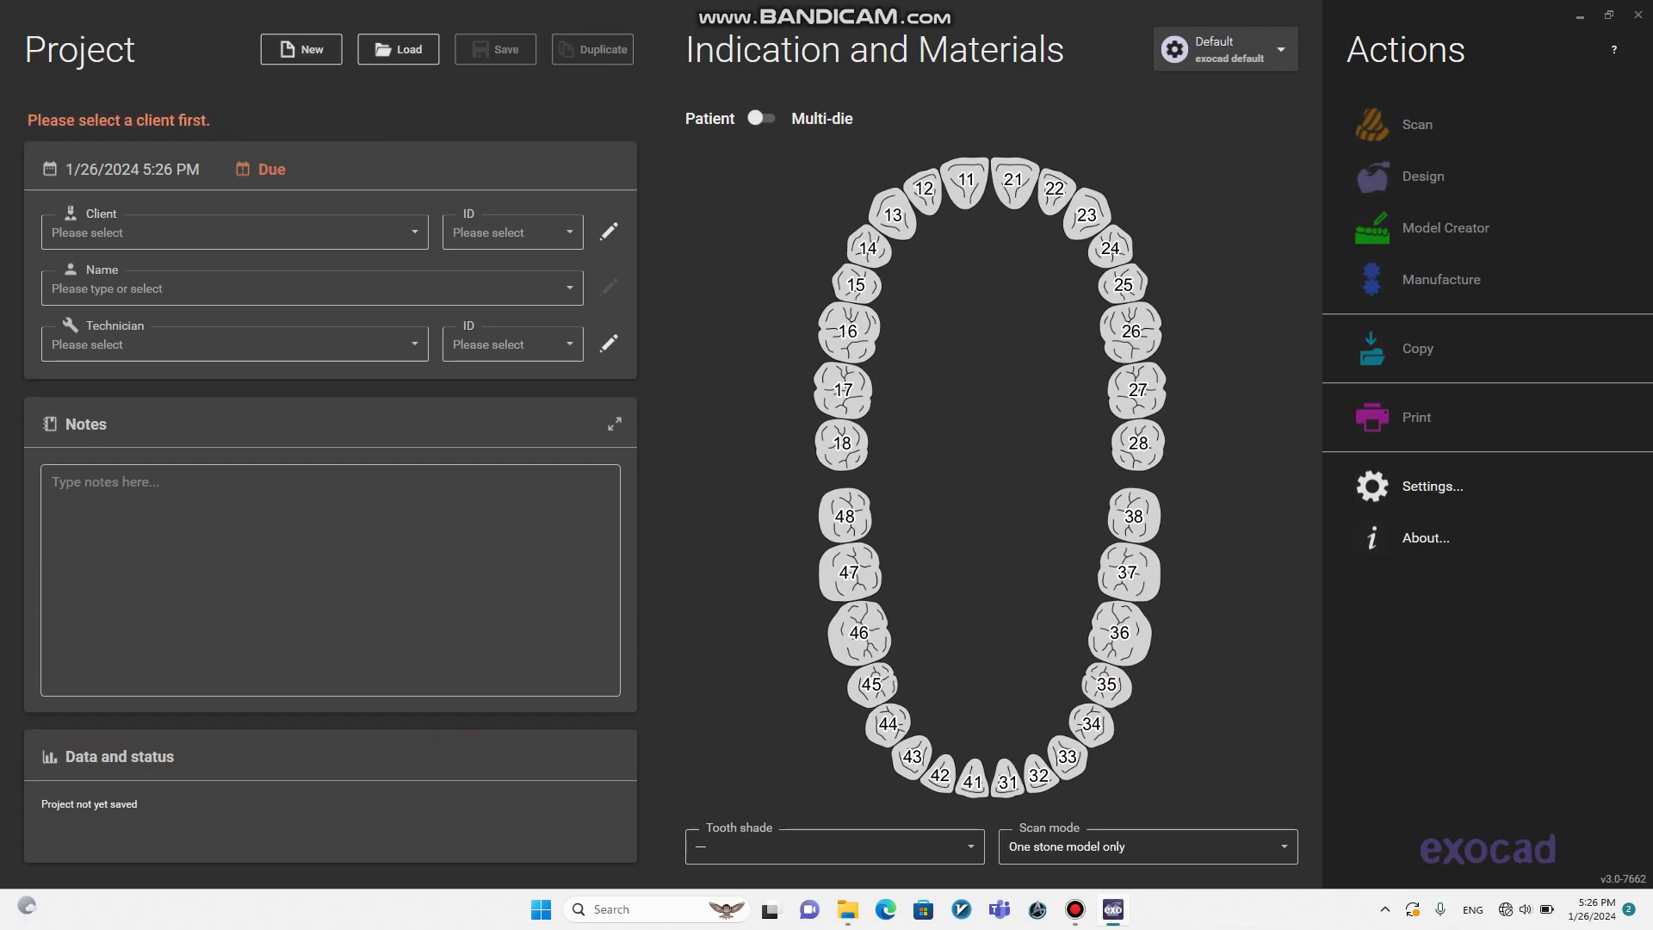
Step: Search the saved projects for "single" and load the "Single coping (cutback), Sample" project
left_click(398, 49)
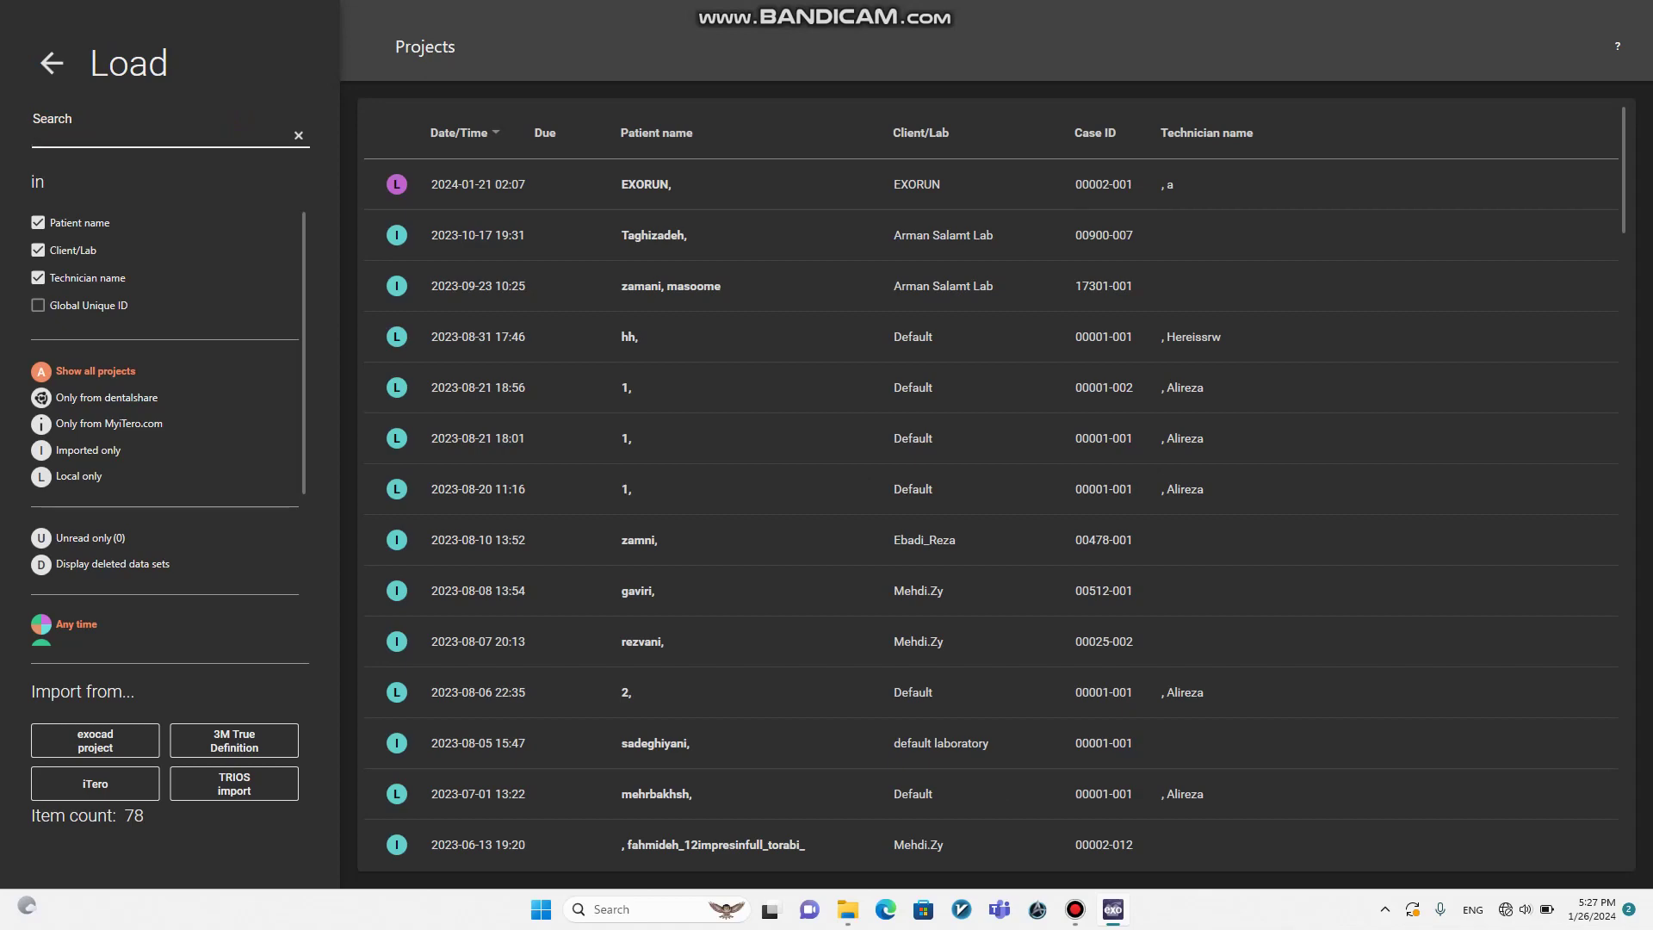
type("S")
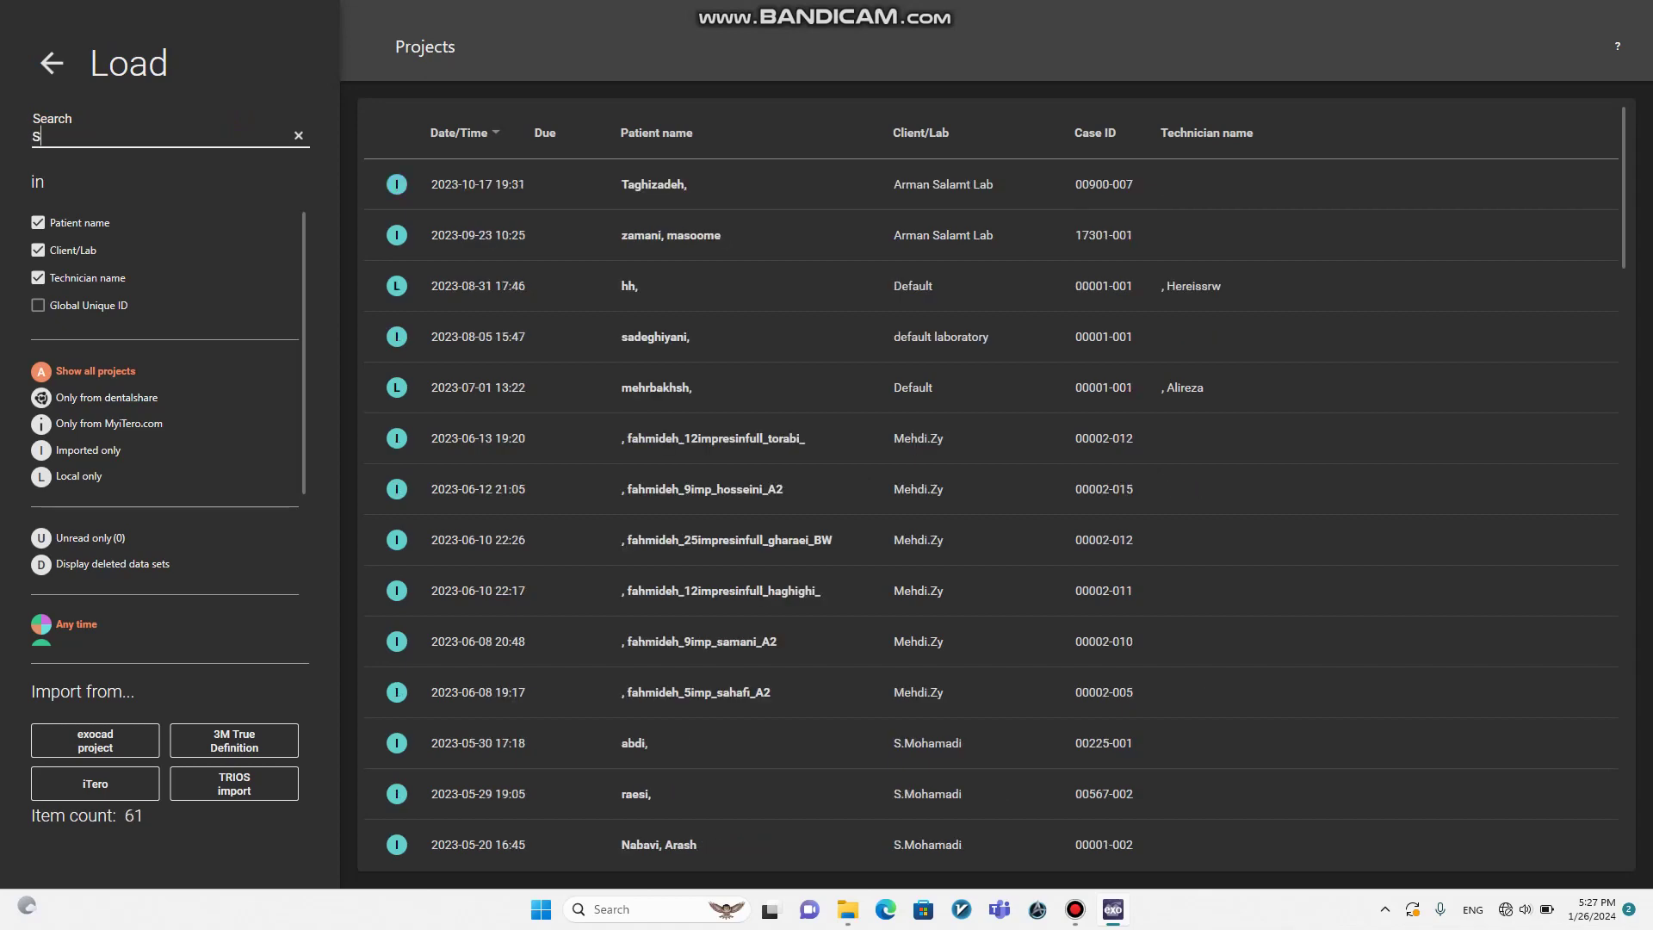
type("ingle")
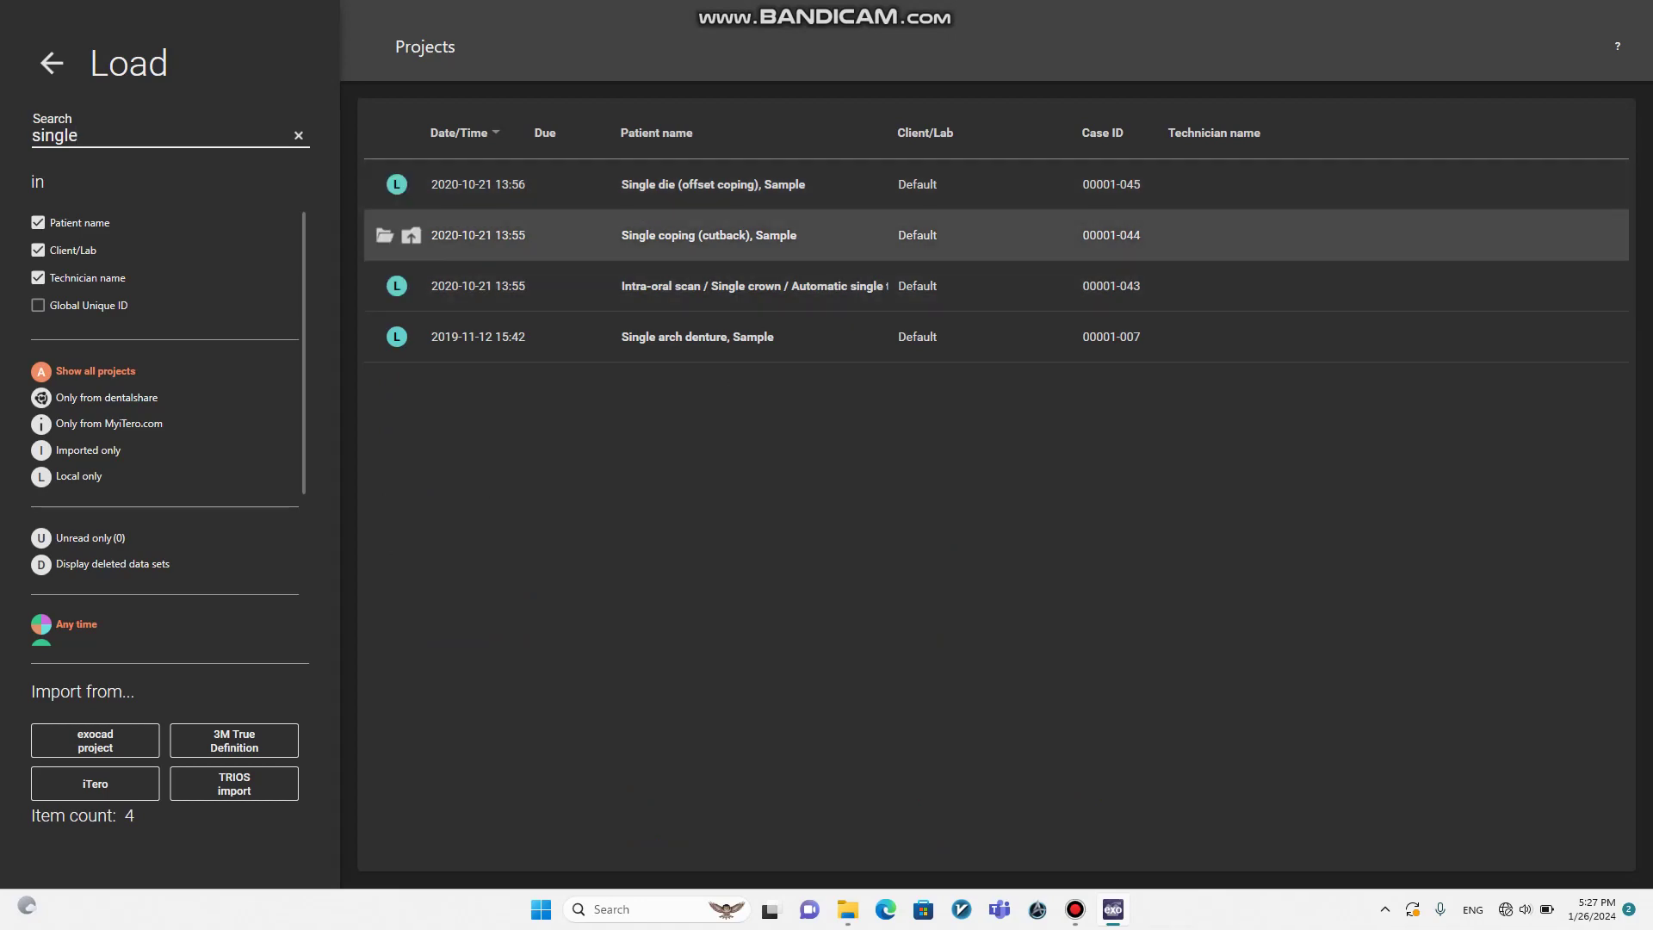
double_click(709, 235)
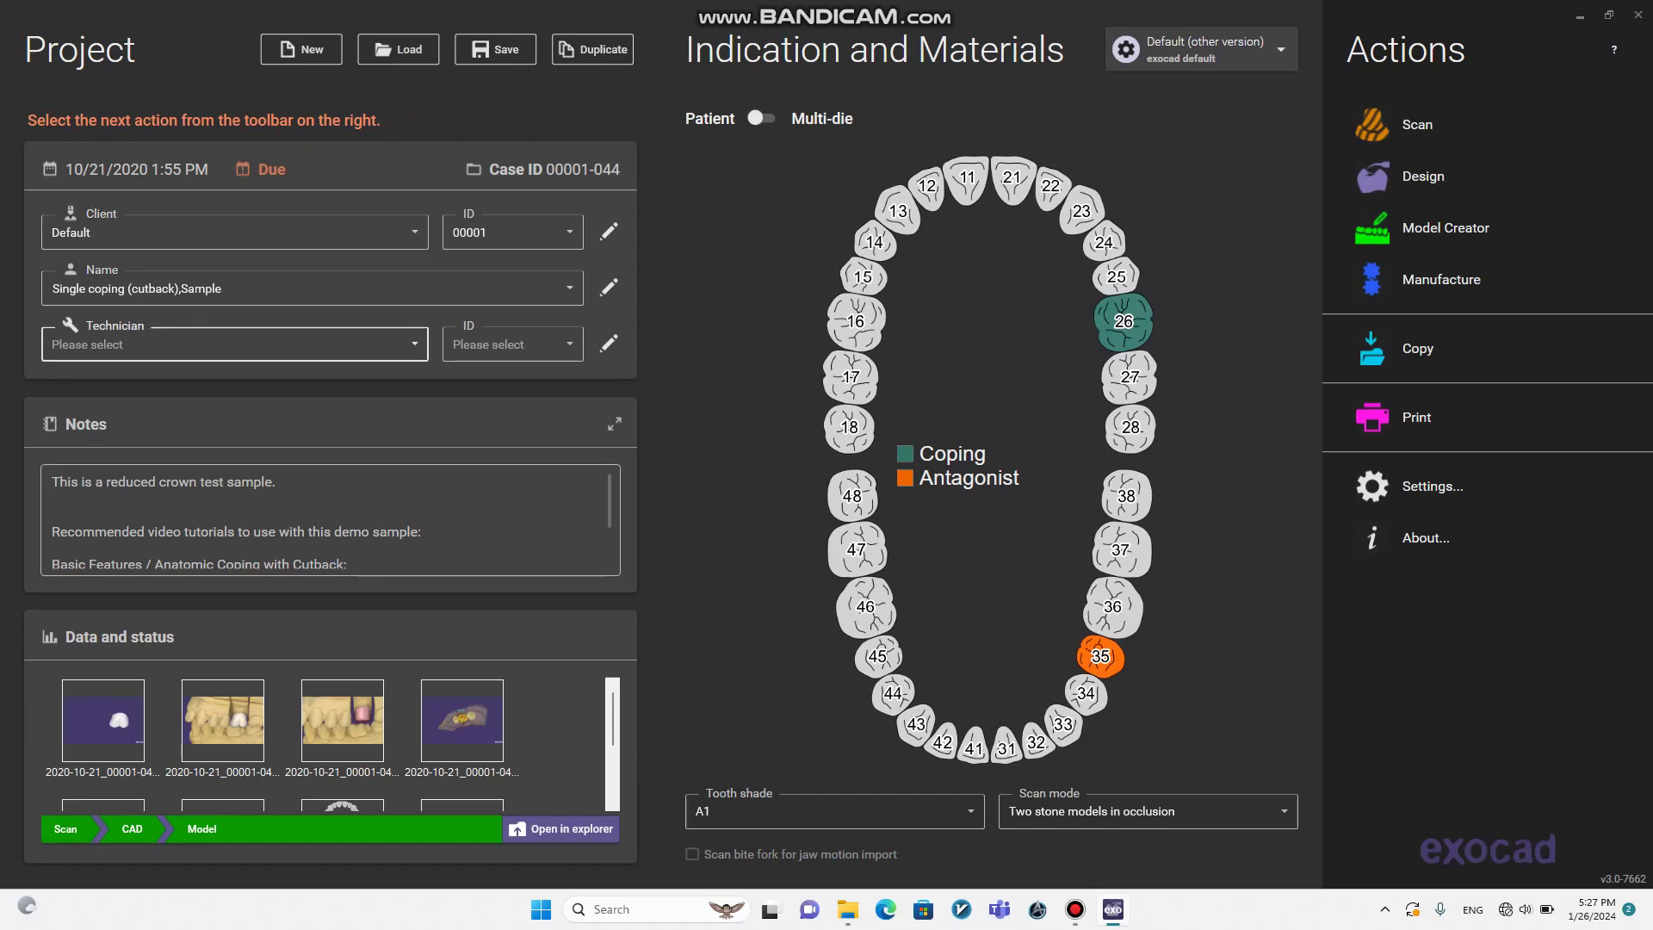
Step: Assign an existing technician to the project and save it
left_click(235, 344)
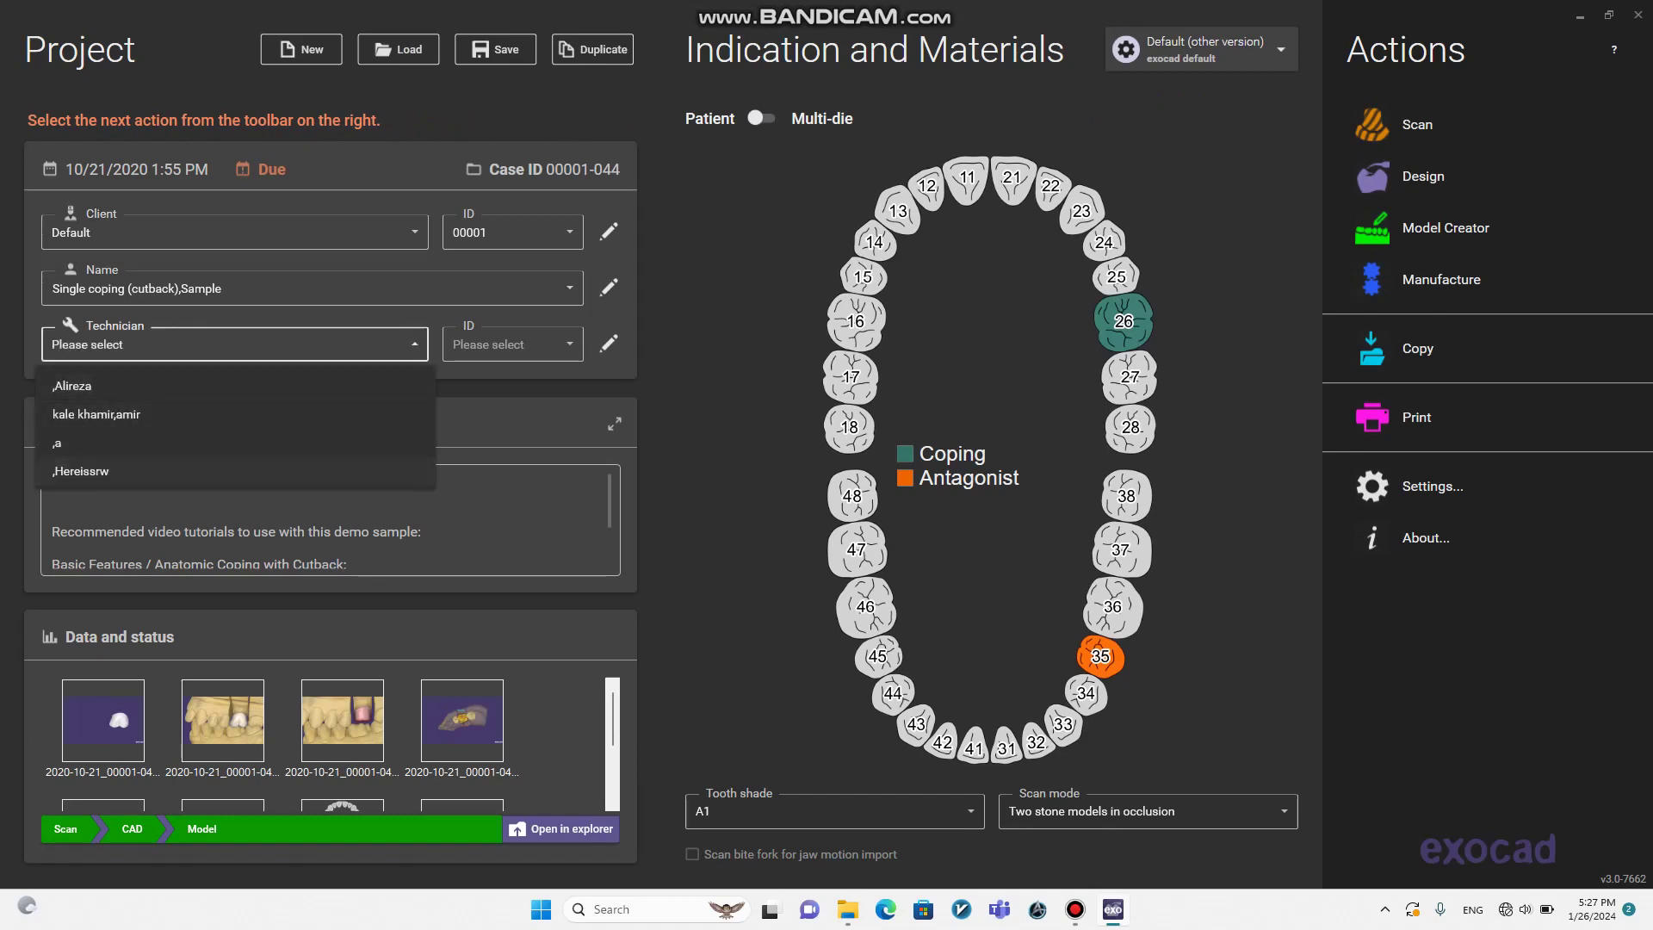
left_click(103, 443)
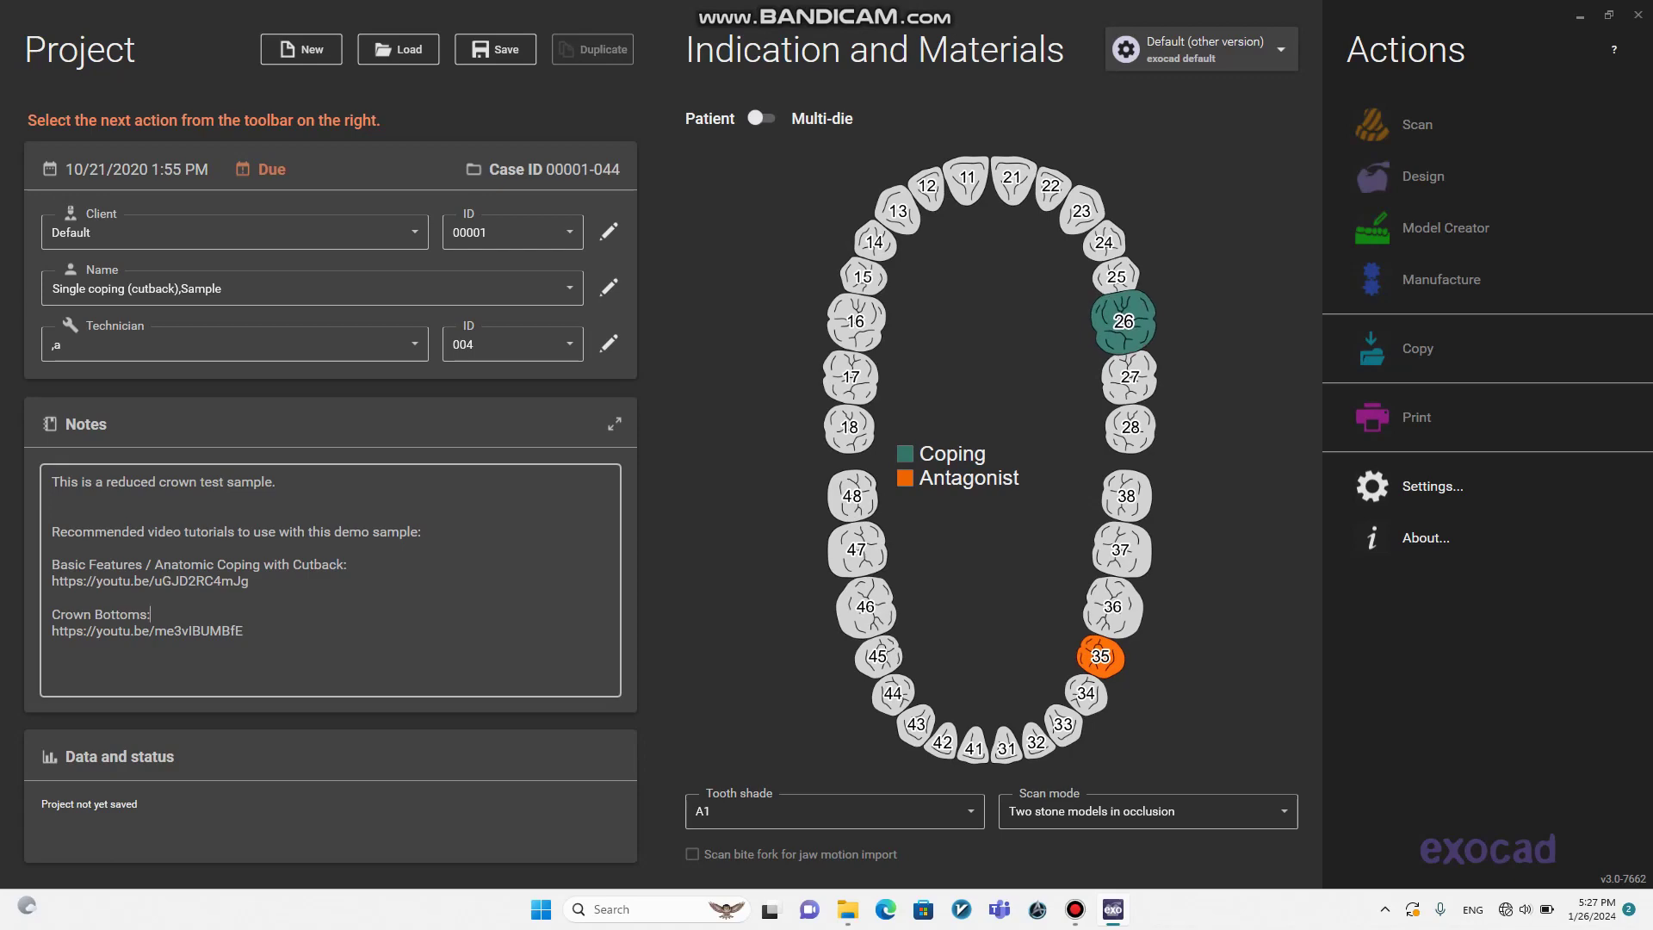
mouse_move(1124, 324)
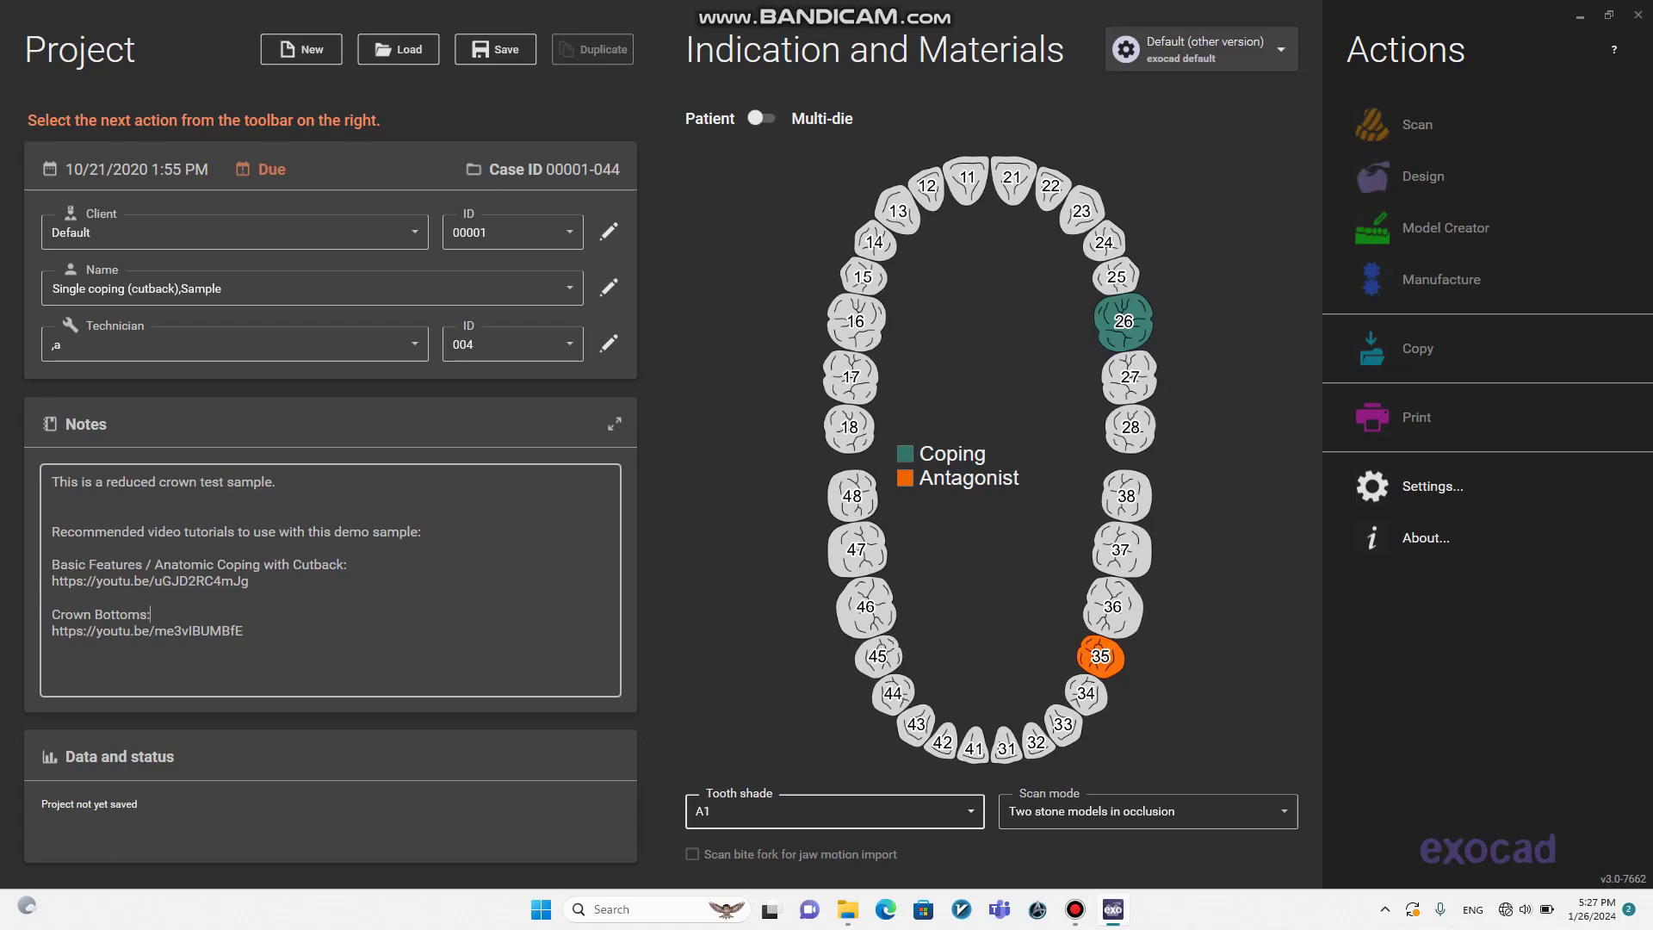
left_click(495, 49)
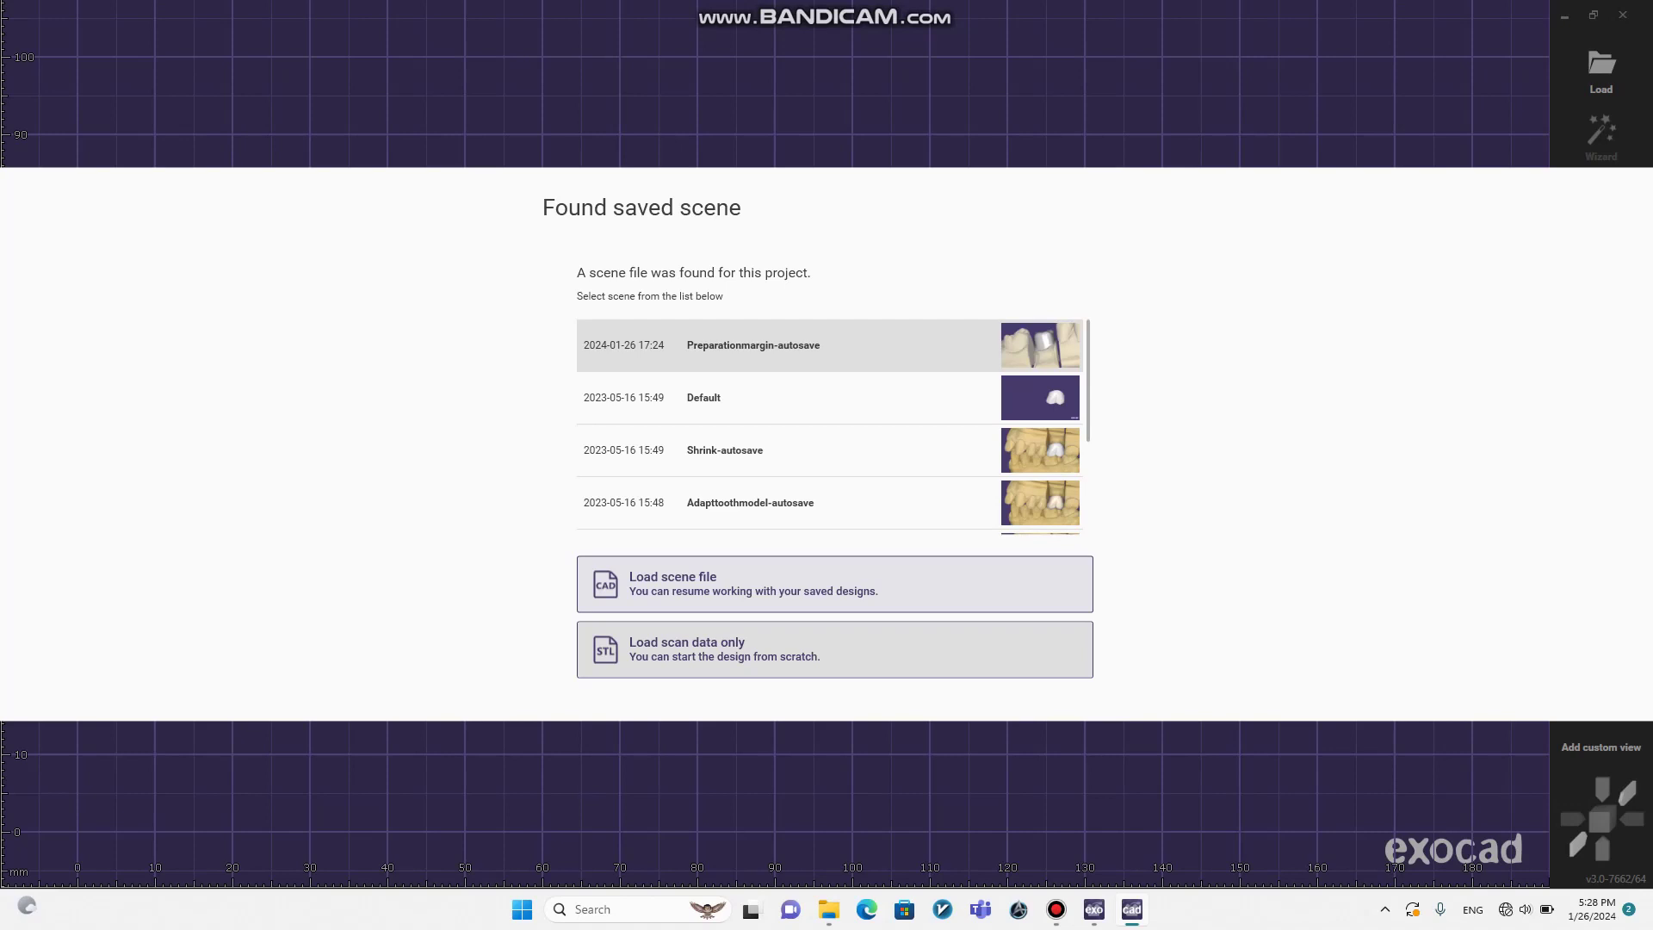
Step: Start the coping design from scratch by loading only the scan data instead of a saved scene
left_click(835, 650)
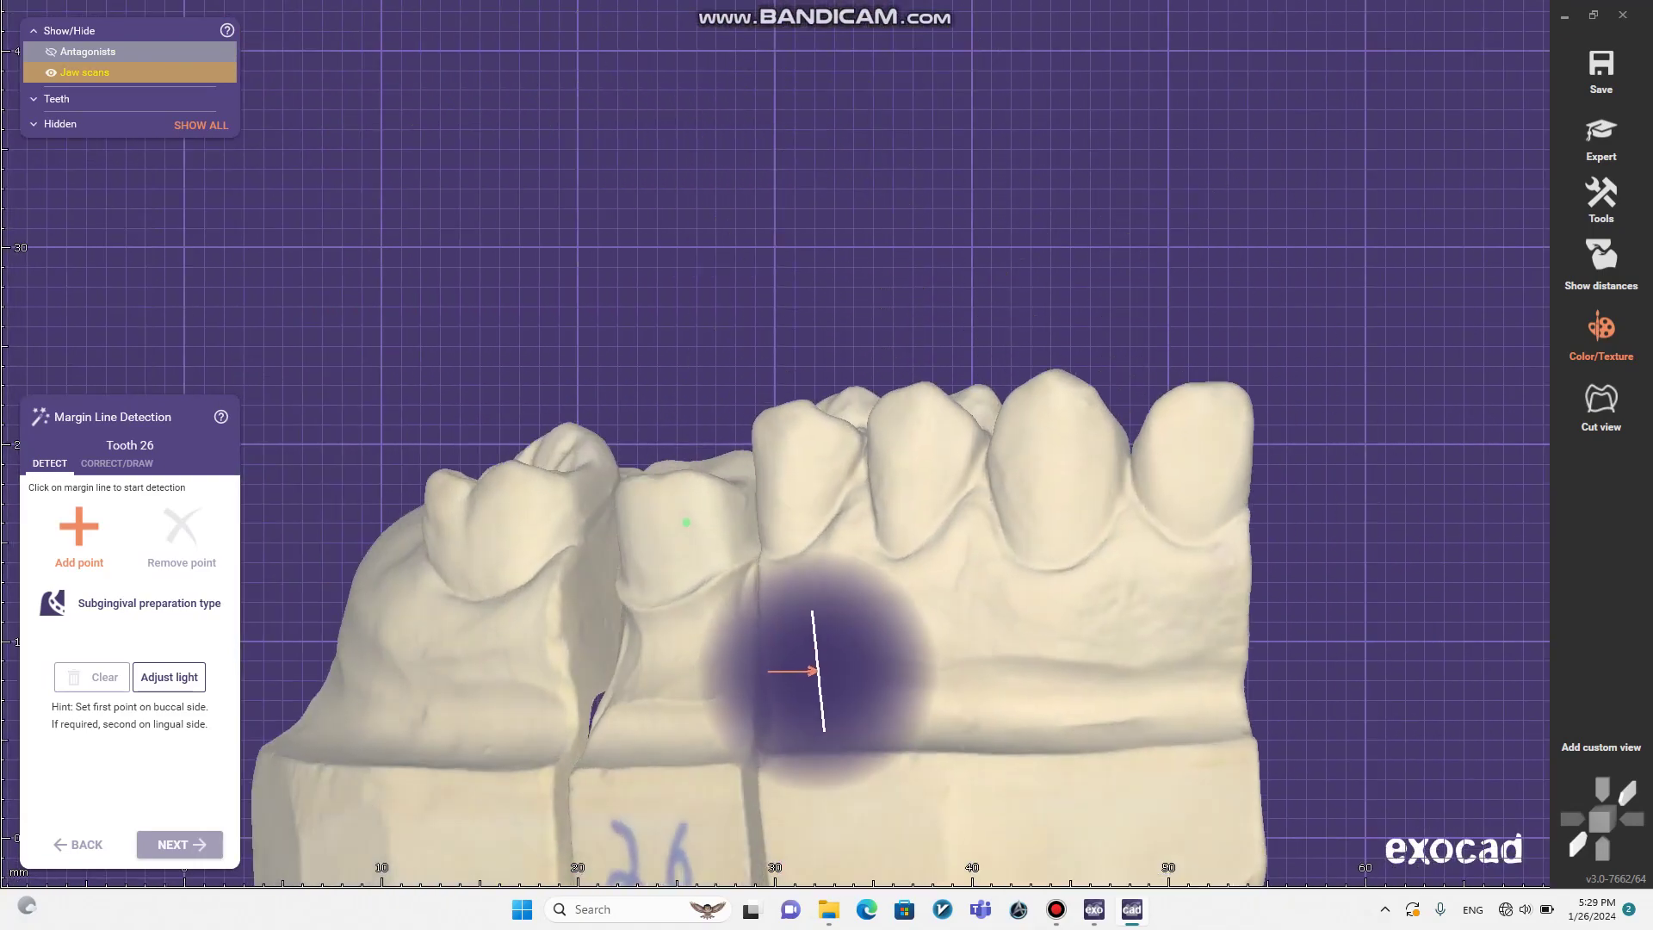
Step: Show the antagonists together with the jaw scans, examine the bite from several sides, and hide the antagonists again
right_click_drag(686, 522, 796, 504)
left_click(179, 52)
left_click_drag(179, 52, 233, 52)
right_click_drag(758, 491, 809, 495)
right_click_drag(917, 399, 930, 365)
right_click_drag(711, 551, 897, 579)
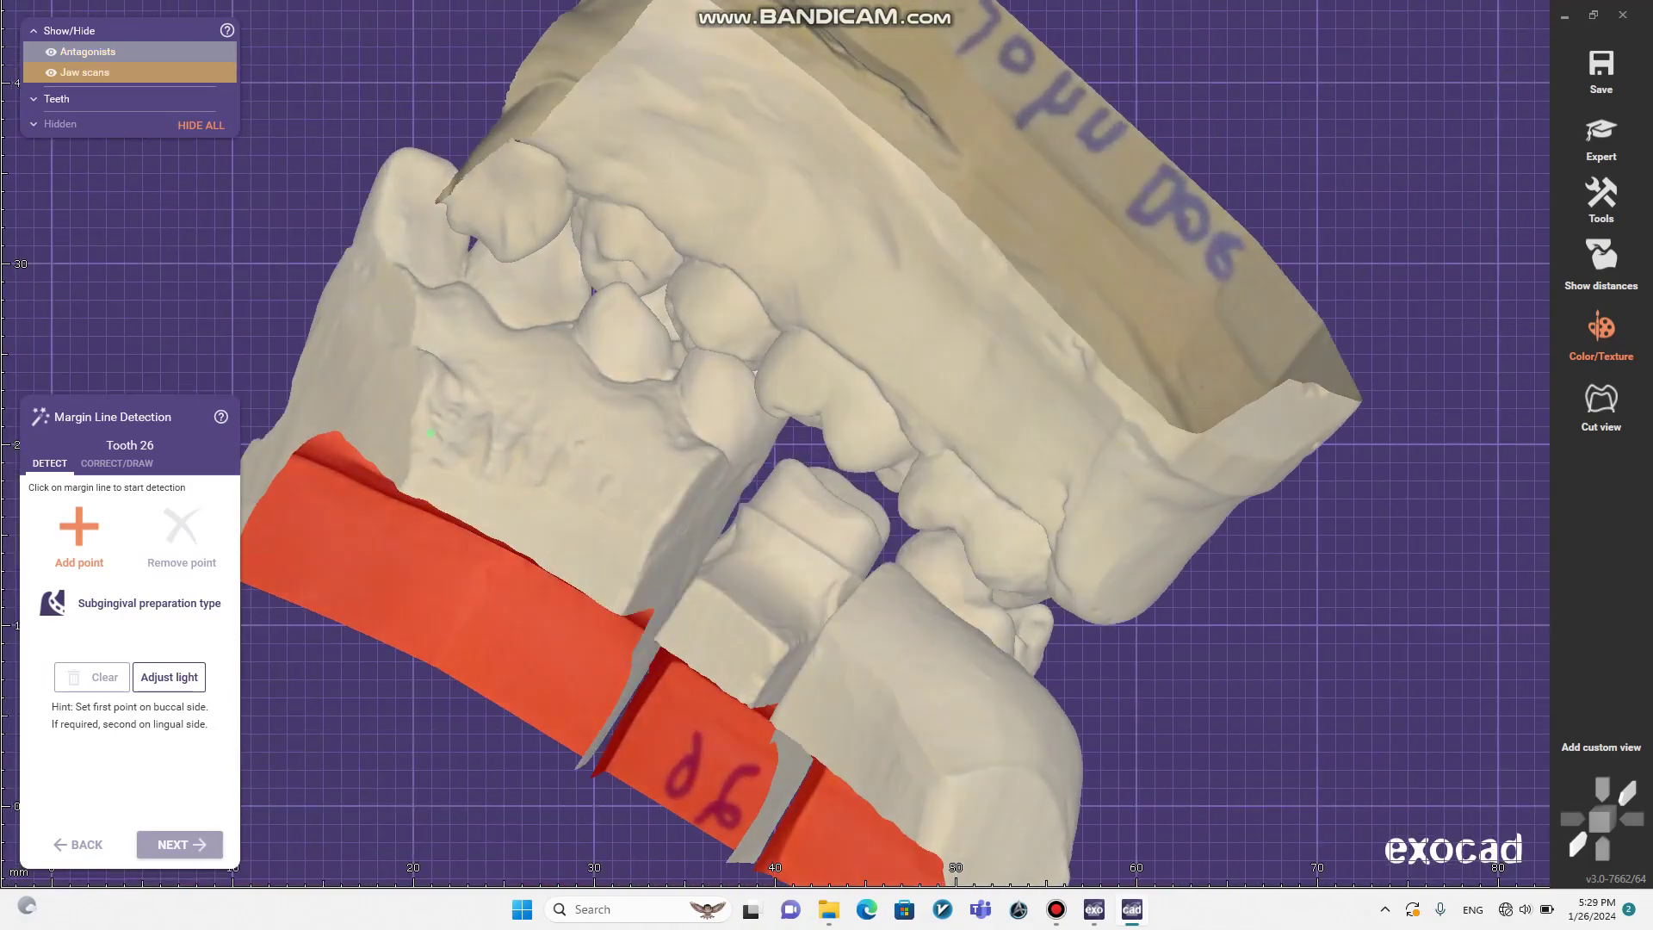
right_click_drag(431, 433, 267, 396)
left_click(50, 52)
right_click_drag(370, 284, 1140, 594)
Step: Examine the preparation edge of tooth 26 from all sides, including the occlusal view and its gaps to the neighbouring teeth
scroll(1140, 595, "up", 3)
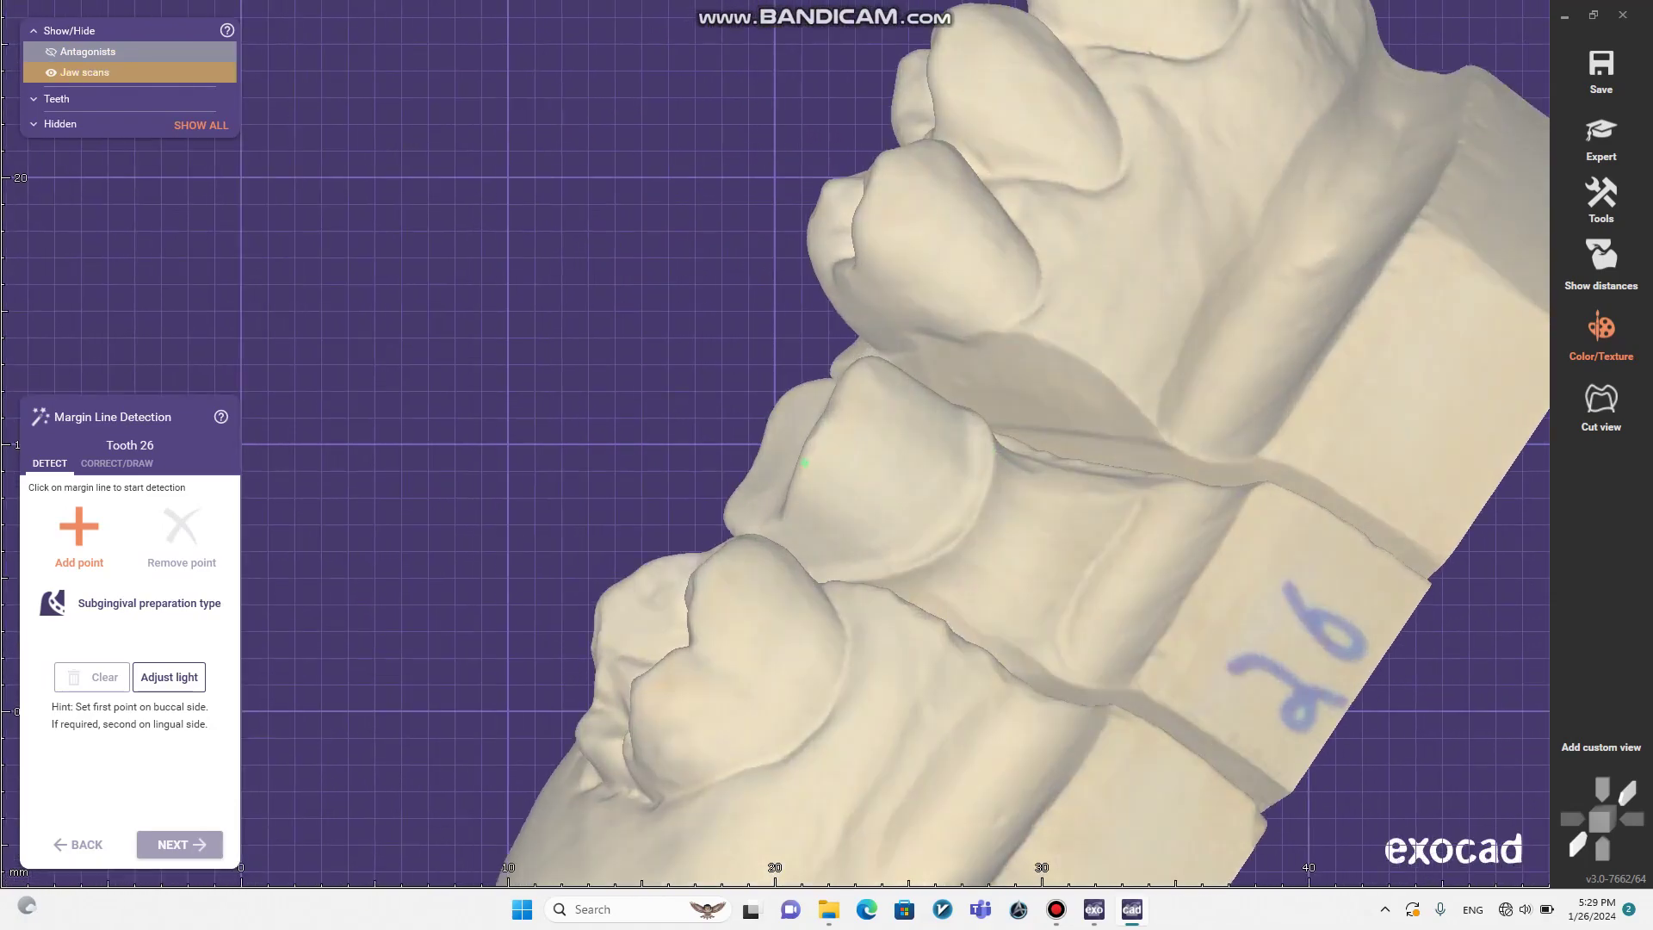
right_click_drag(1023, 568, 880, 371)
scroll(842, 559, "up", 2)
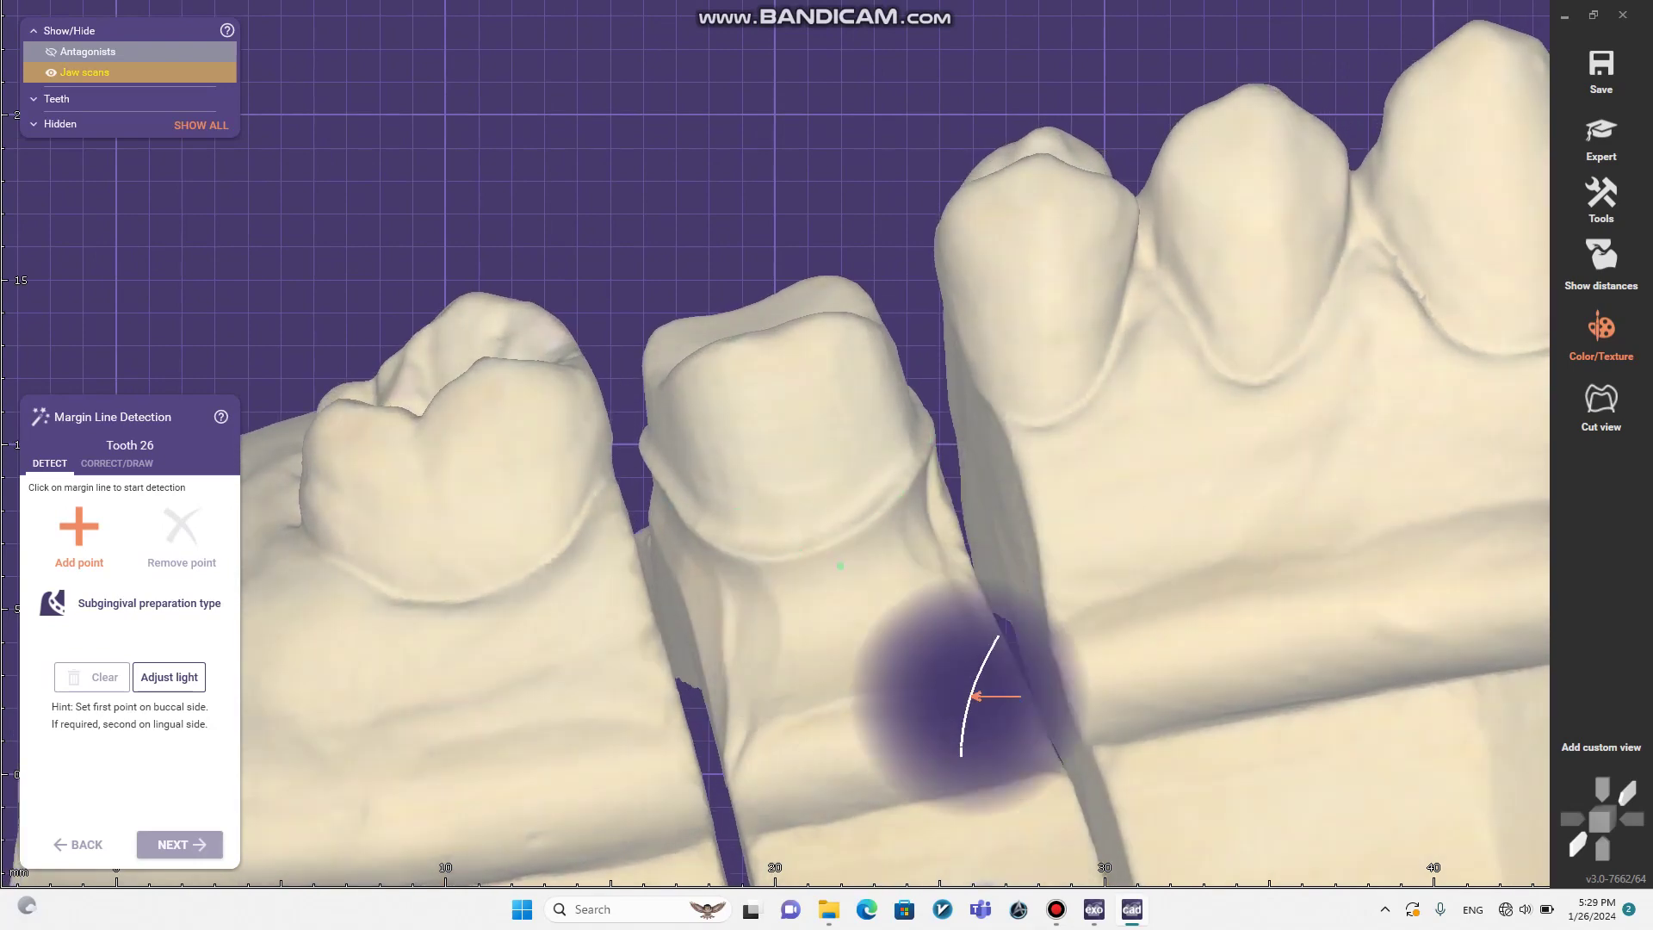
right_click_drag(911, 691, 973, 601)
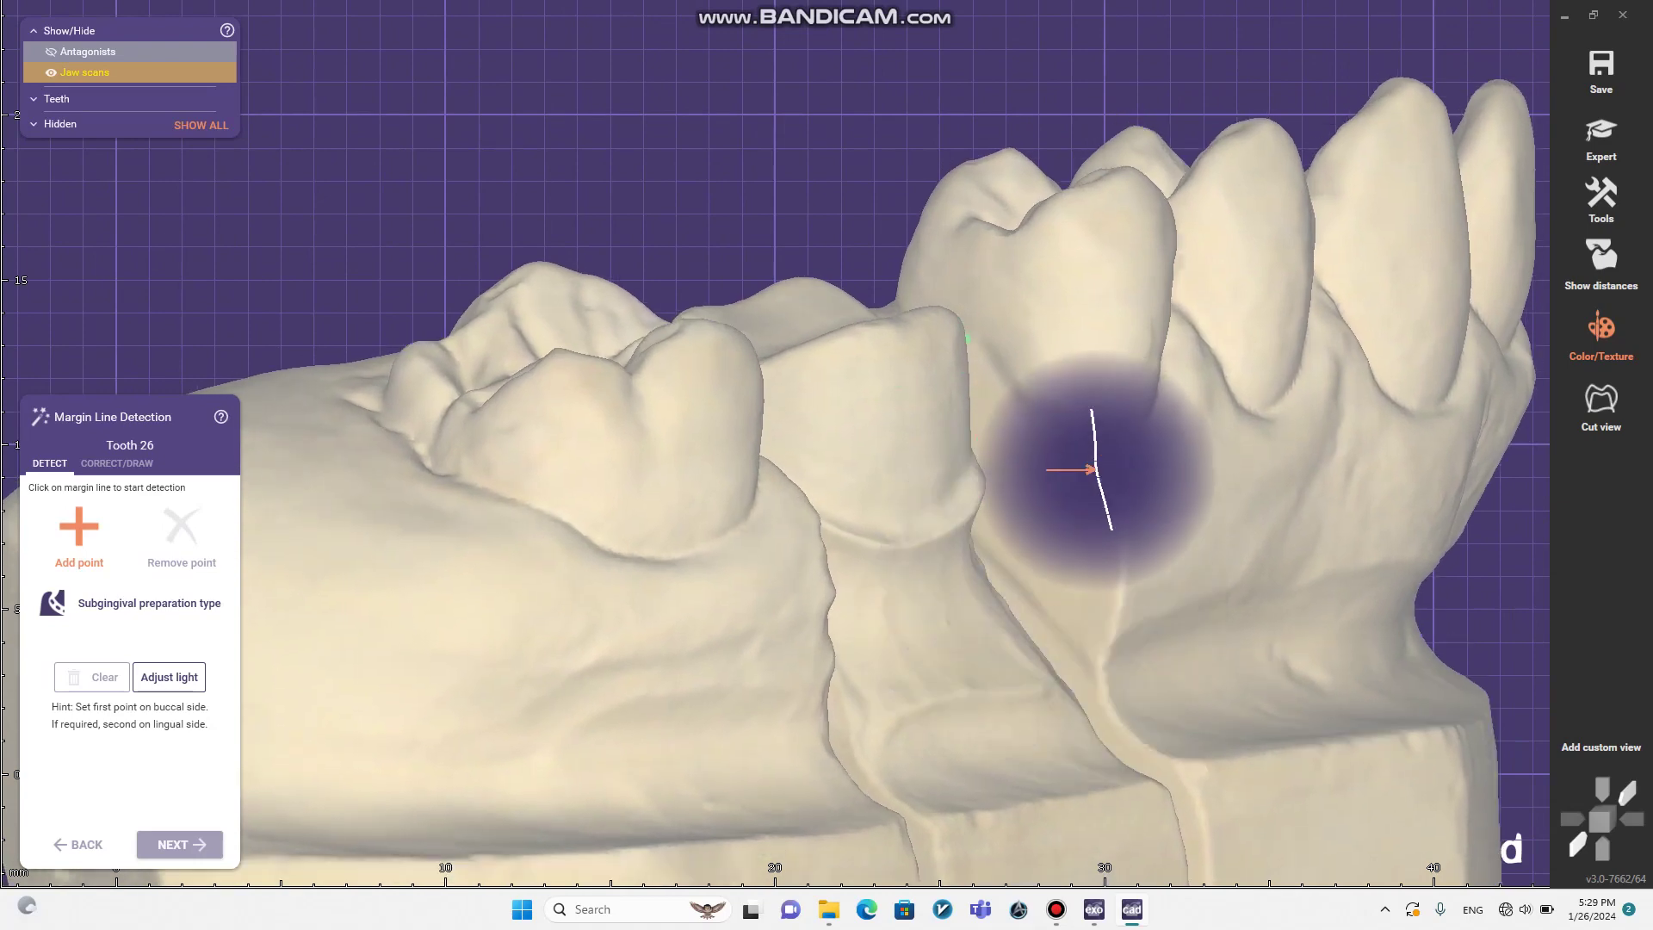
right_click_drag(941, 497, 874, 493)
scroll(880, 515, "up", 2)
right_click_drag(1003, 716, 1205, 288)
right_click_drag(1325, 421, 1081, 399)
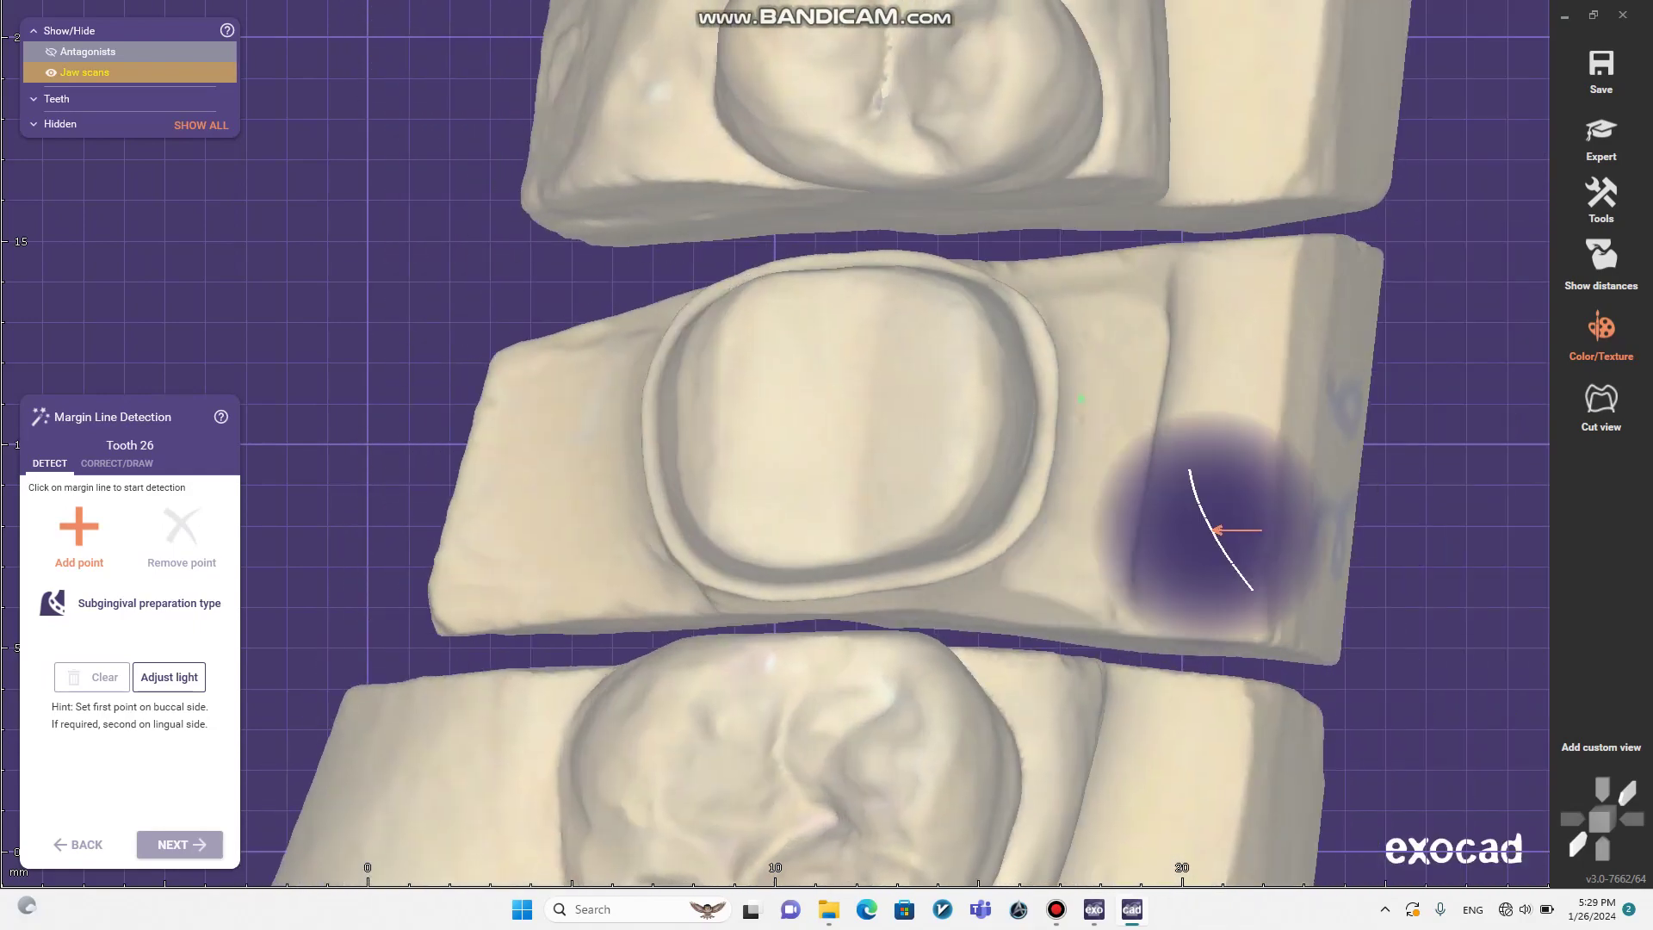
right_click_drag(1008, 436, 1067, 503)
right_click_drag(933, 718, 922, 245)
right_click_drag(1100, 554, 1048, 664)
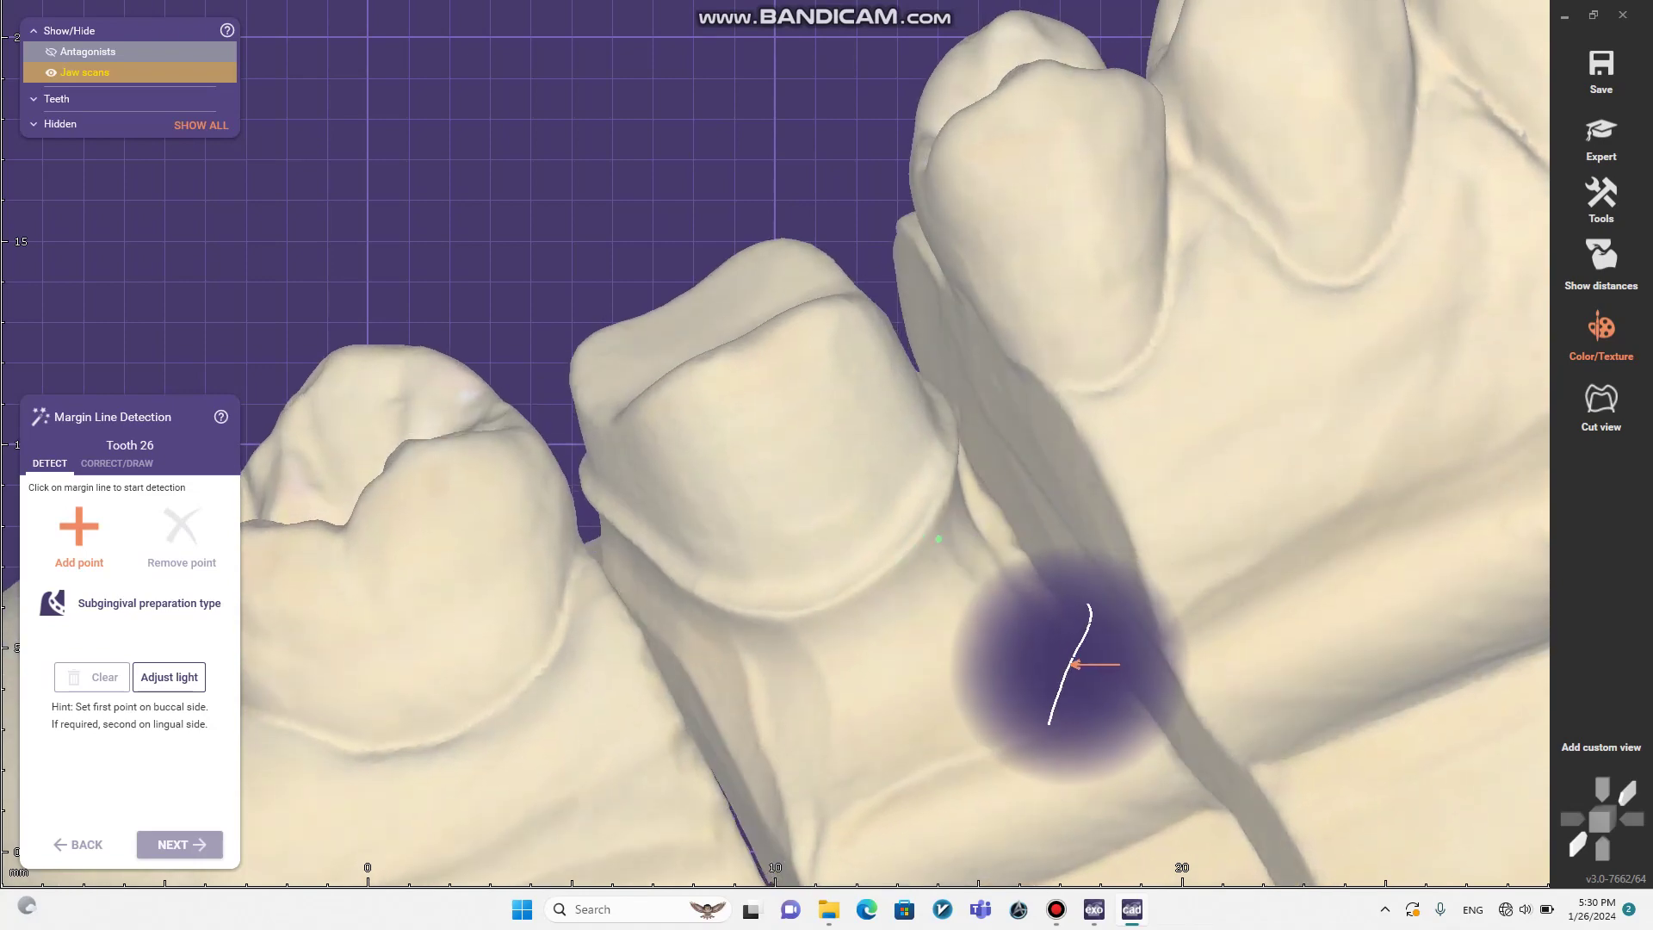
scroll(913, 454, "down", 3)
right_click_drag(913, 454, 847, 443)
mouse_move(873, 434)
right_mouse_down()
mouse_move(835, 332)
mouse_move(861, 422)
mouse_move(895, 445)
right_mouse_up()
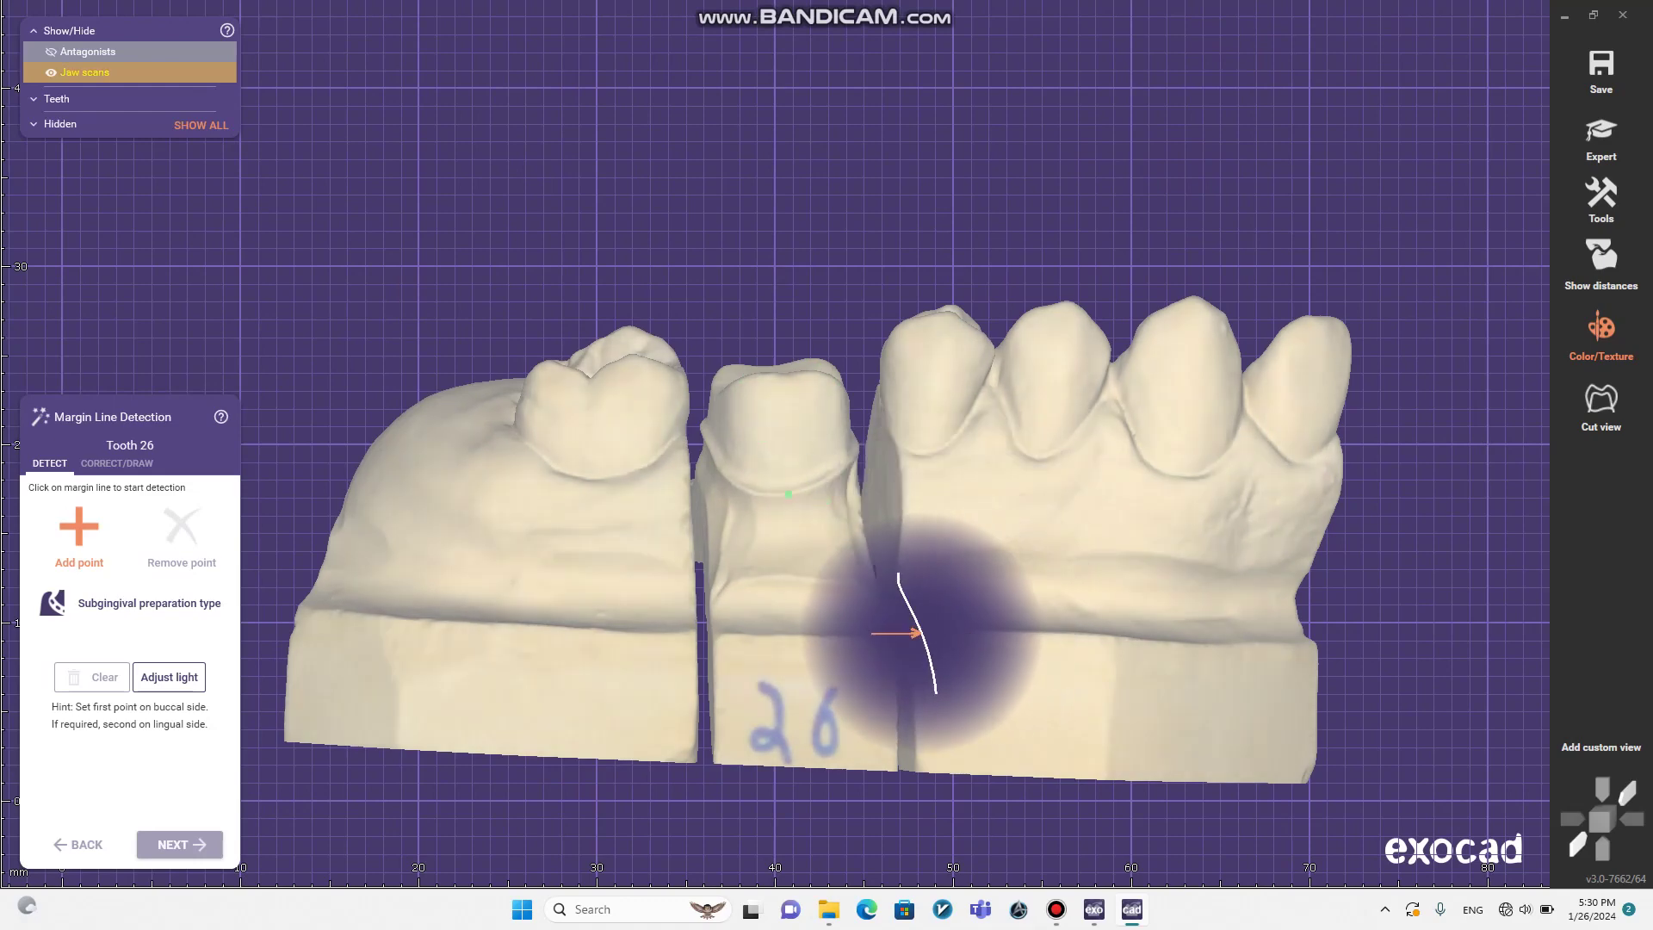
scroll(775, 493, "up", 3)
right_click_drag(809, 470, 864, 499)
scroll(865, 445, "up", 2)
scroll(809, 451, "down", 4)
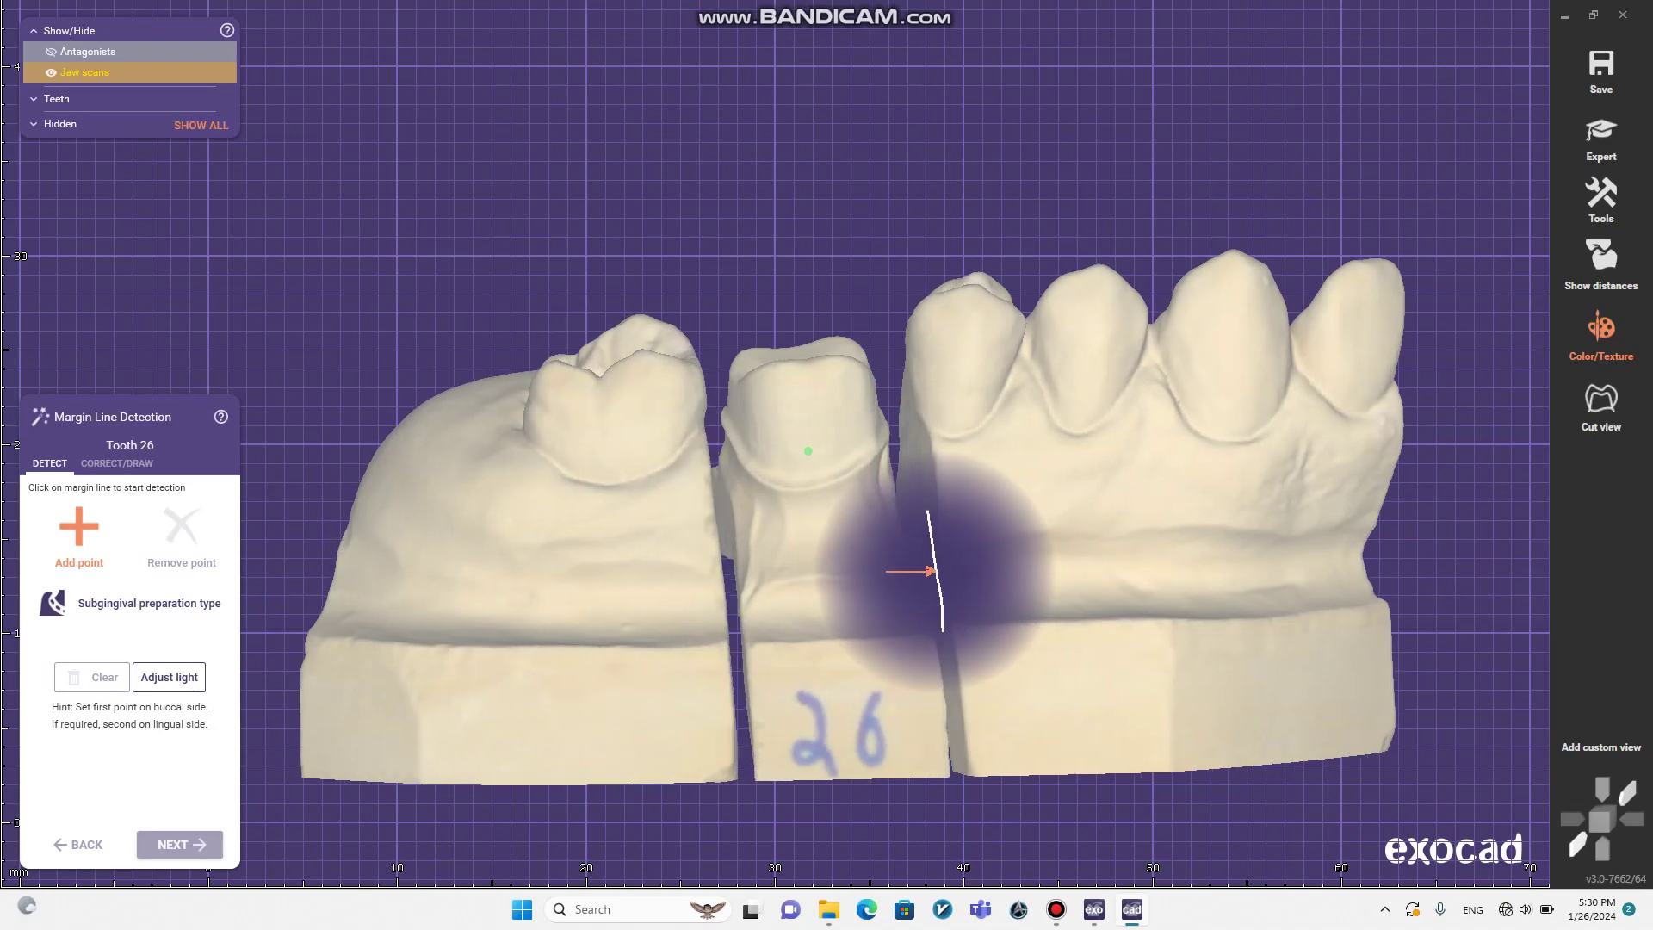
scroll(911, 578, "up", 9)
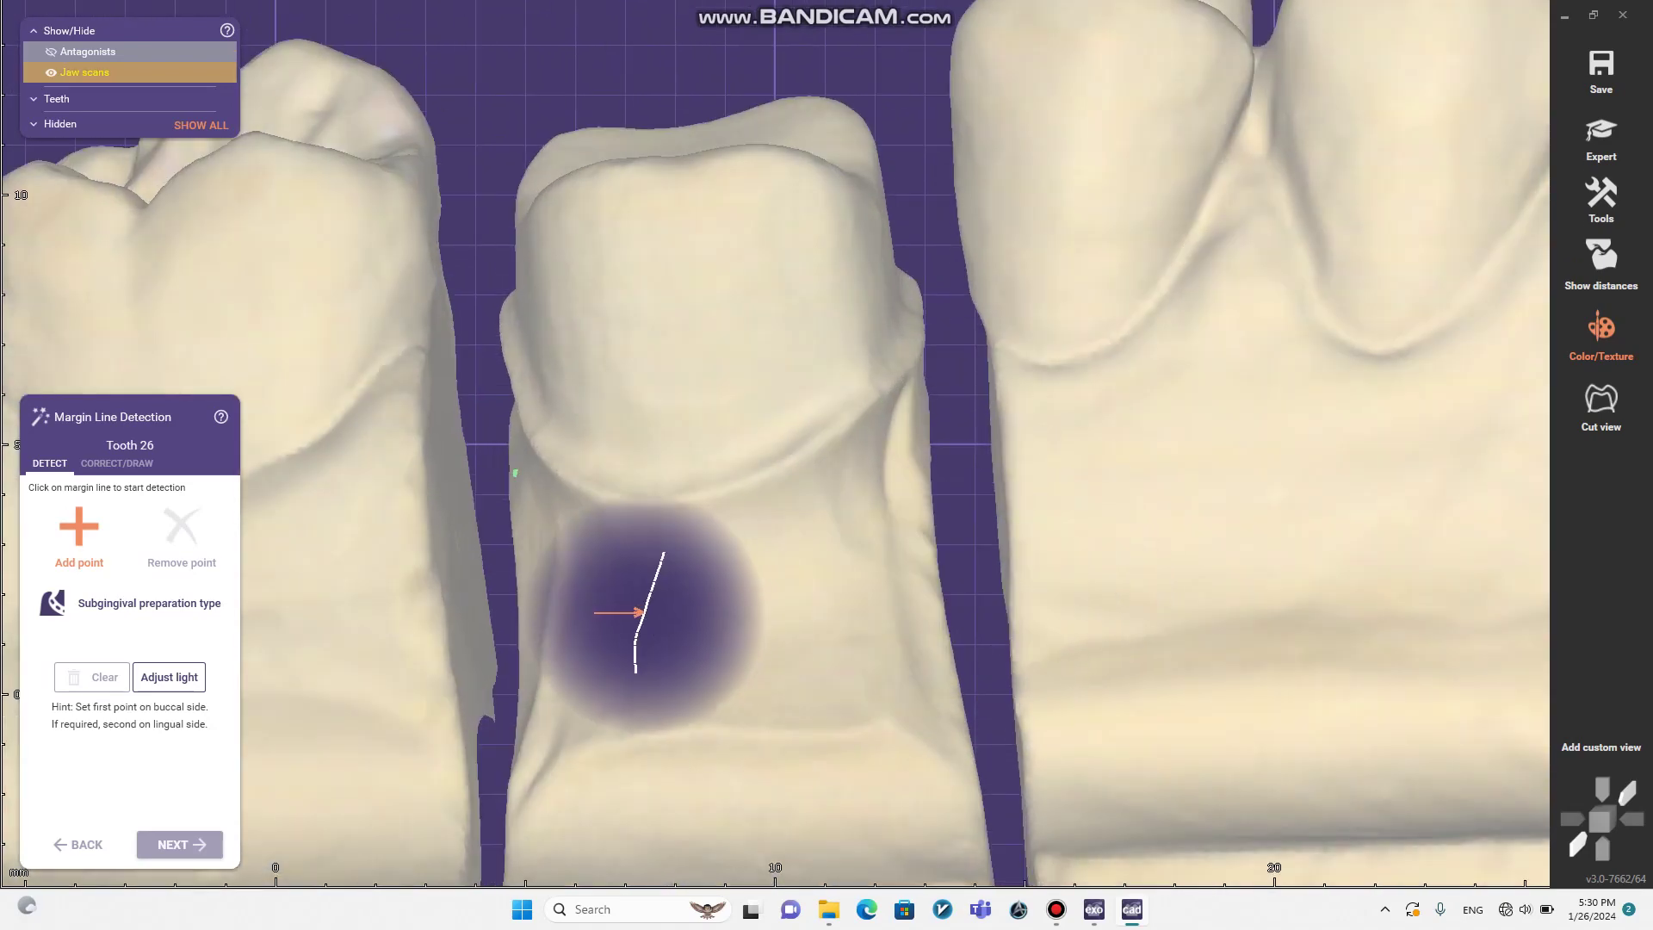
right_click_drag(946, 588, 1240, 678)
right_click_drag(1016, 522, 1212, 747)
middle_click_drag(280, 445, 202, 362)
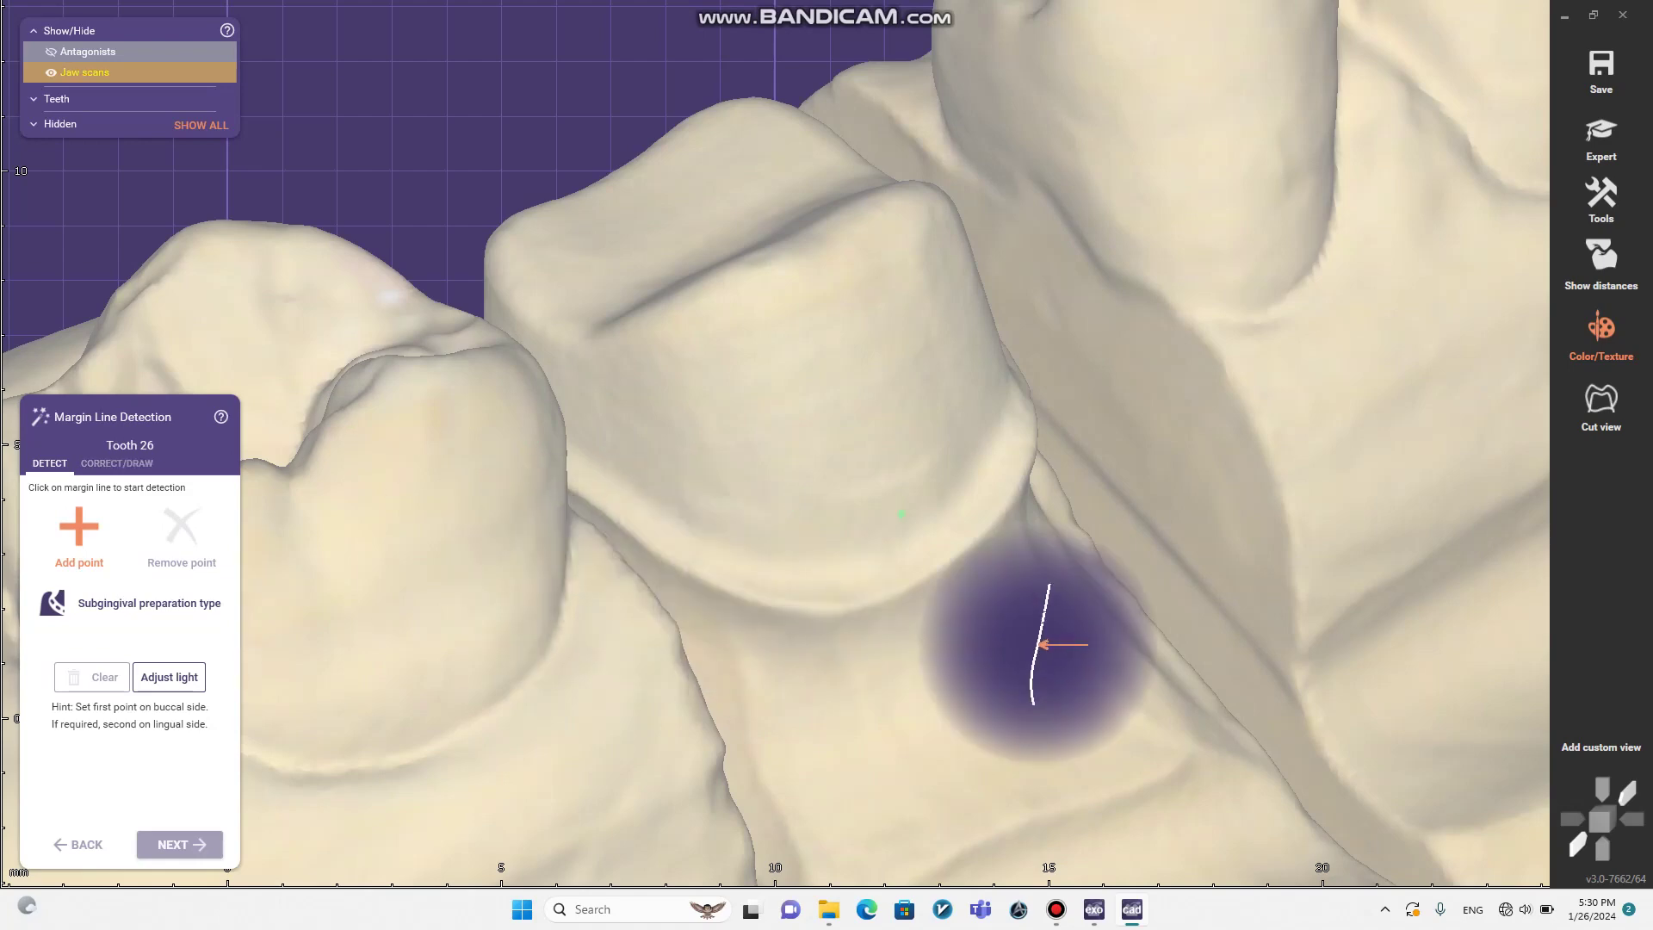
Step: Place the first margin detection point on the buccal preparation edge of tooth 26
right_click_drag(1041, 644, 1010, 640)
scroll(1107, 675, "up", 3)
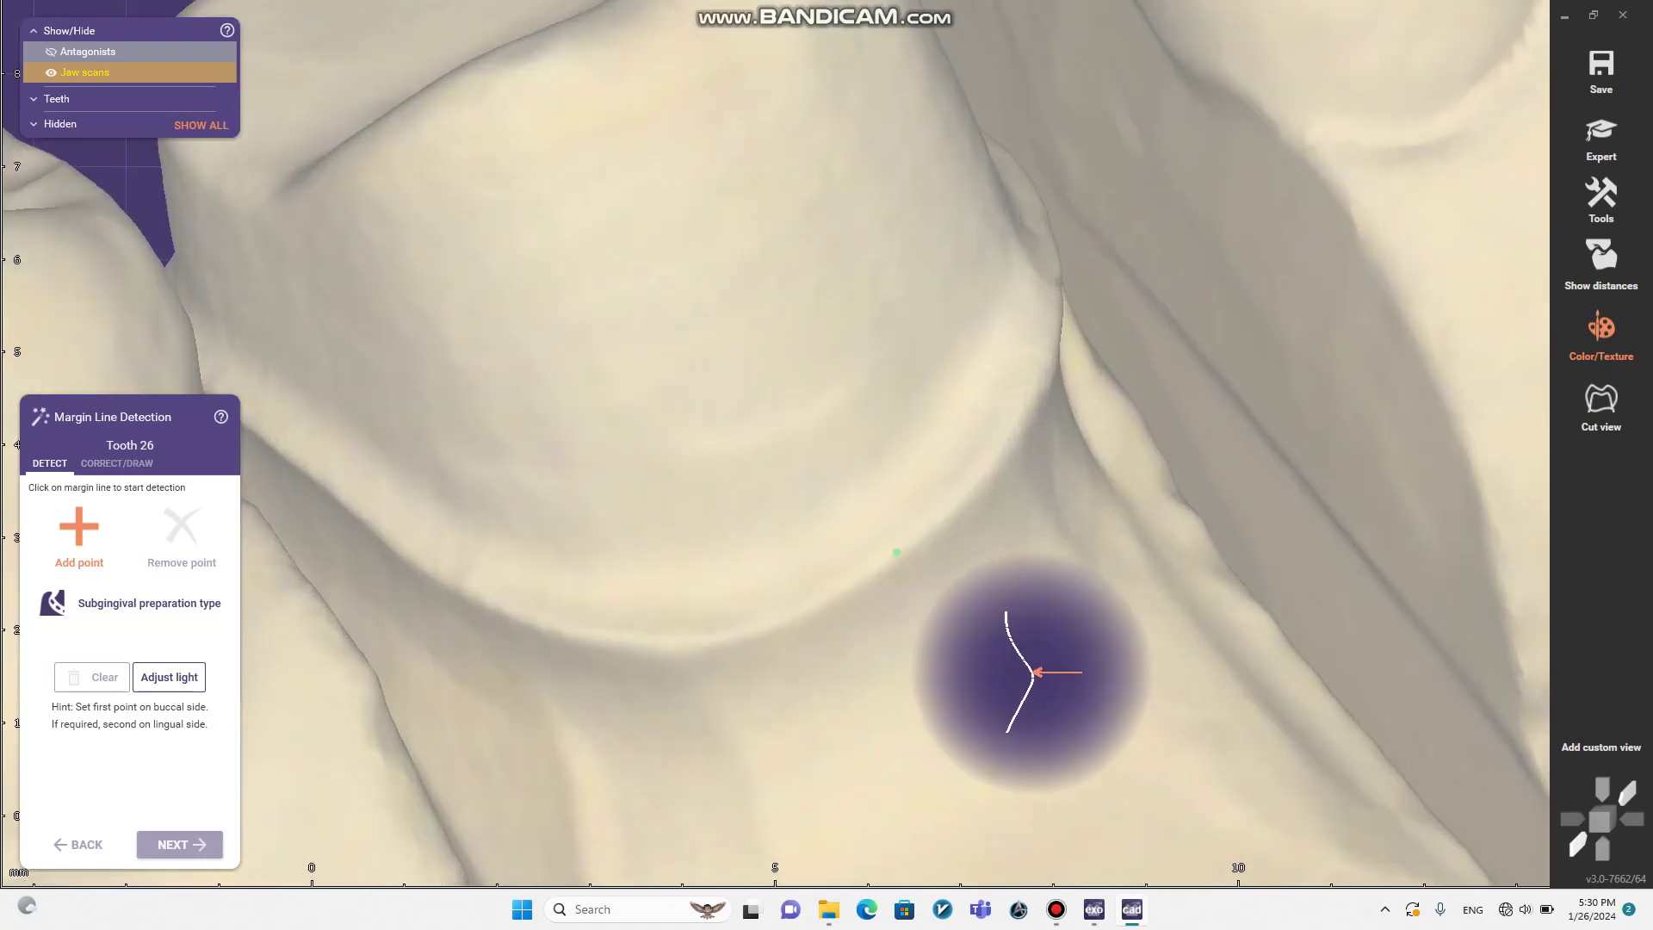
left_click(860, 578)
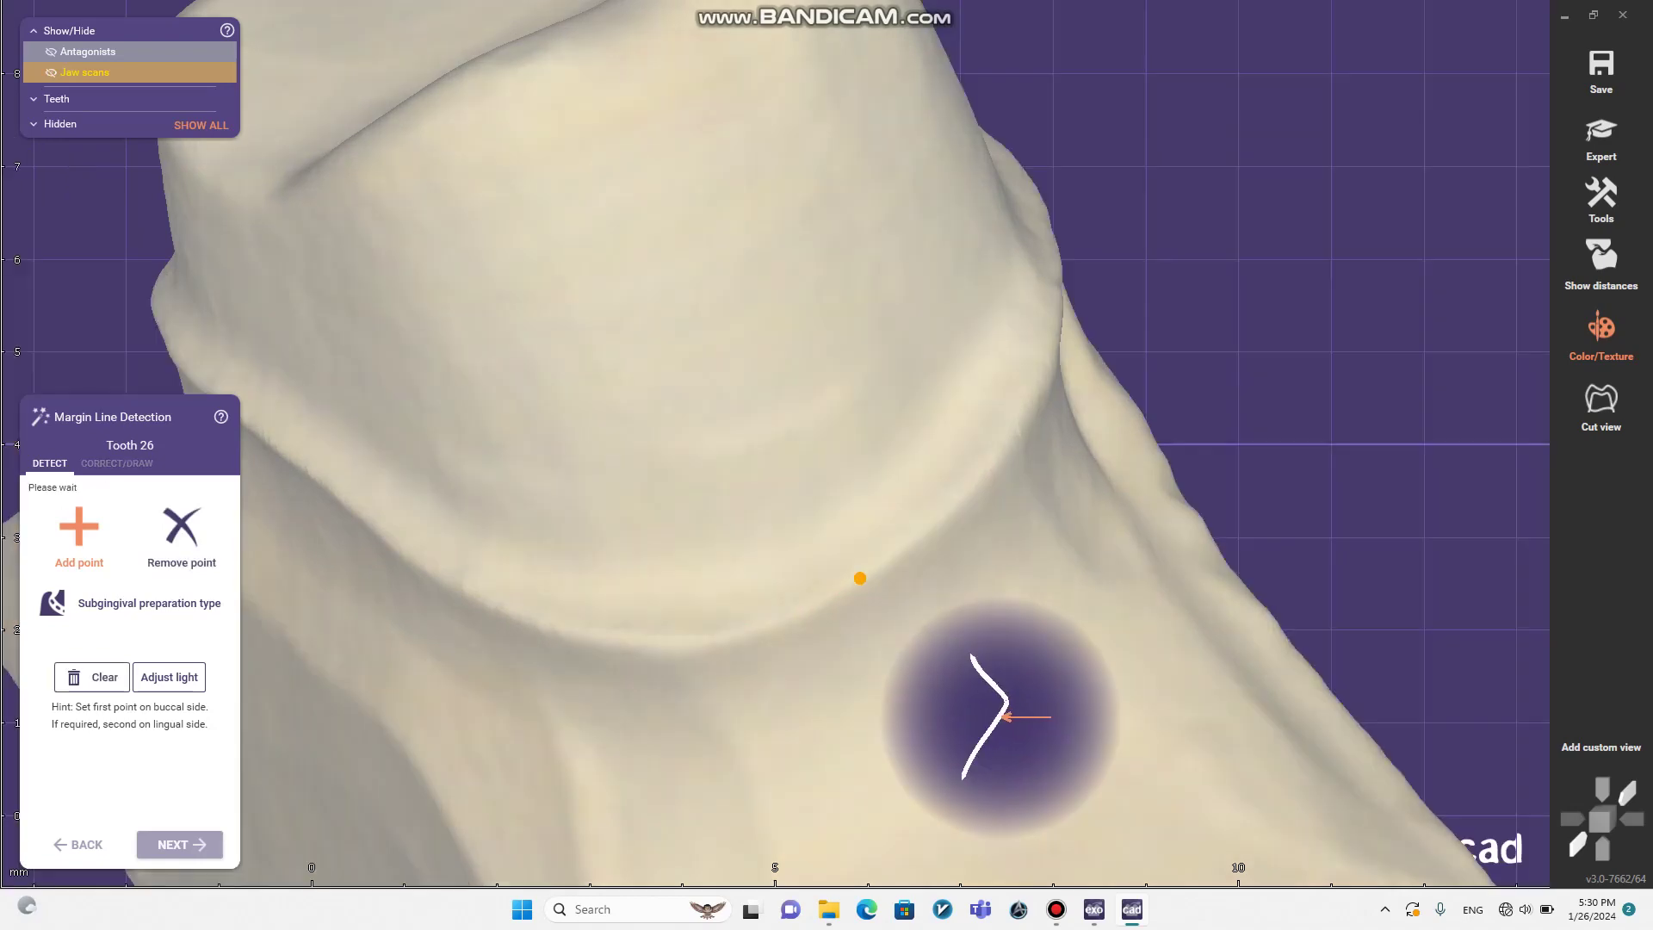
Step: Examine the detected margin line all around tooth 26, checking closely how it follows the preparation edge
scroll(905, 565, "down", 4)
right_click_drag(904, 565, 1045, 514)
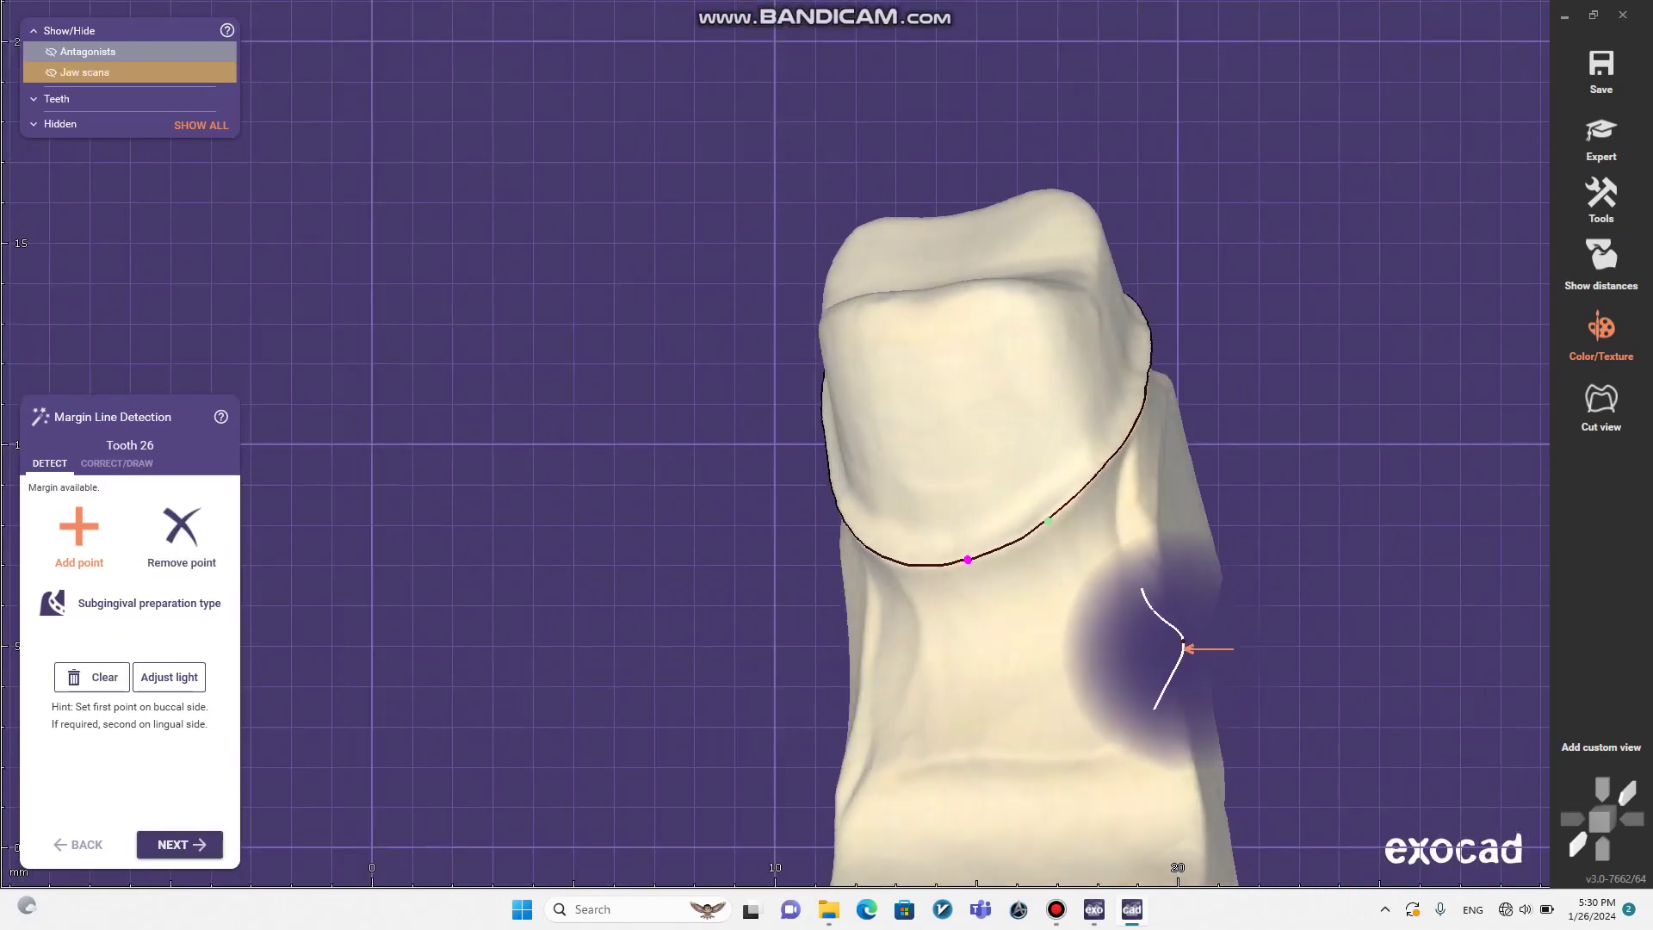
scroll(1067, 483, "up", 3)
right_click_drag(1158, 366, 1040, 445)
right_click_drag(1223, 448, 1313, 428)
mouse_move(960, 706)
right_mouse_down()
mouse_move(1279, 591)
mouse_move(966, 714)
right_mouse_up()
right_click_drag(829, 514, 771, 532)
right_click_drag(1174, 479, 1289, 478)
right_click_drag(1078, 408, 1095, 544)
scroll(1159, 465, "up", 2)
scroll(1095, 543, "up", 3)
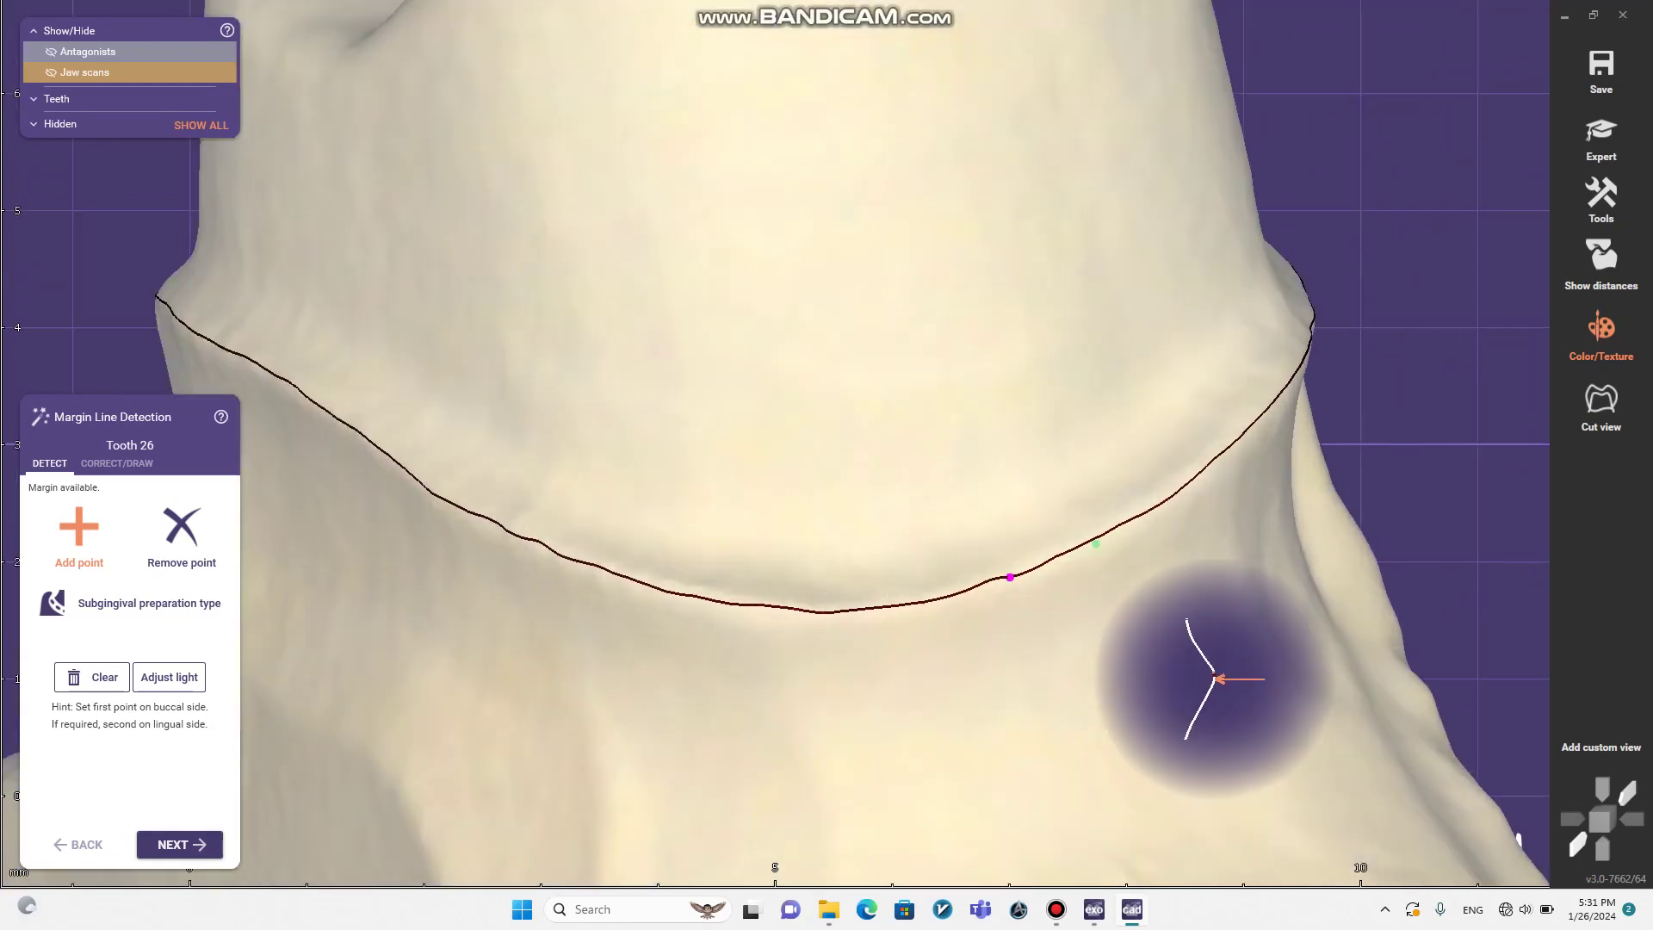
right_click_drag(1192, 697, 1418, 580)
right_click_drag(1169, 544, 1171, 594)
scroll(1170, 628, "up", 1)
scroll(1405, 610, "up", 1)
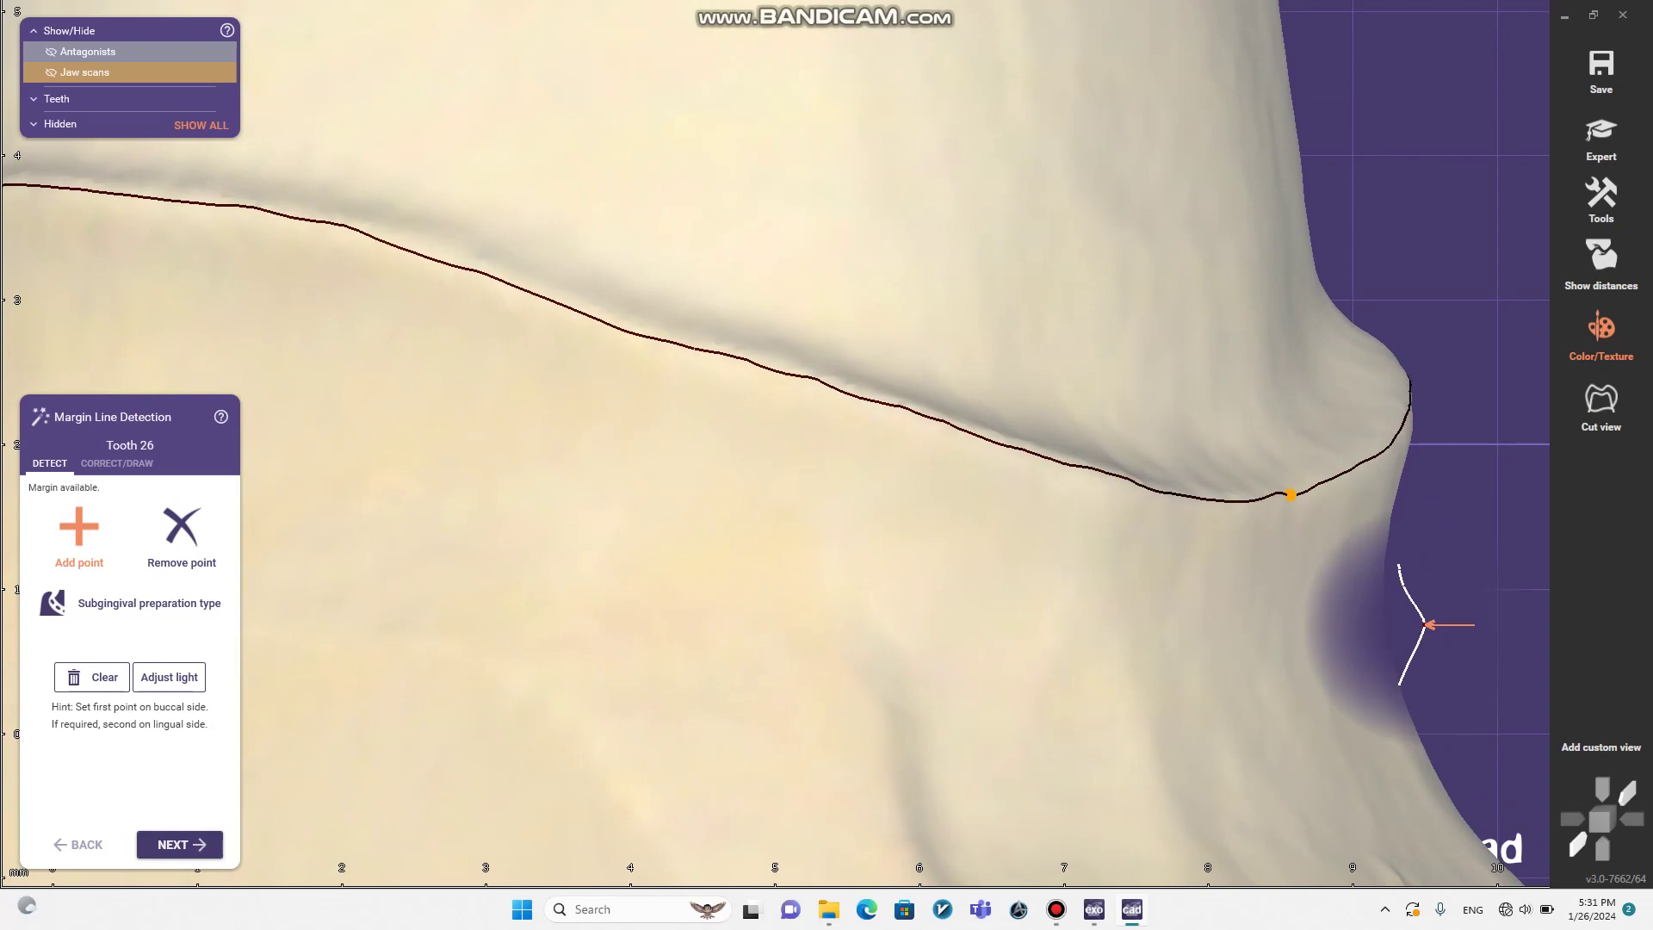
right_click_drag(1128, 610, 1169, 612)
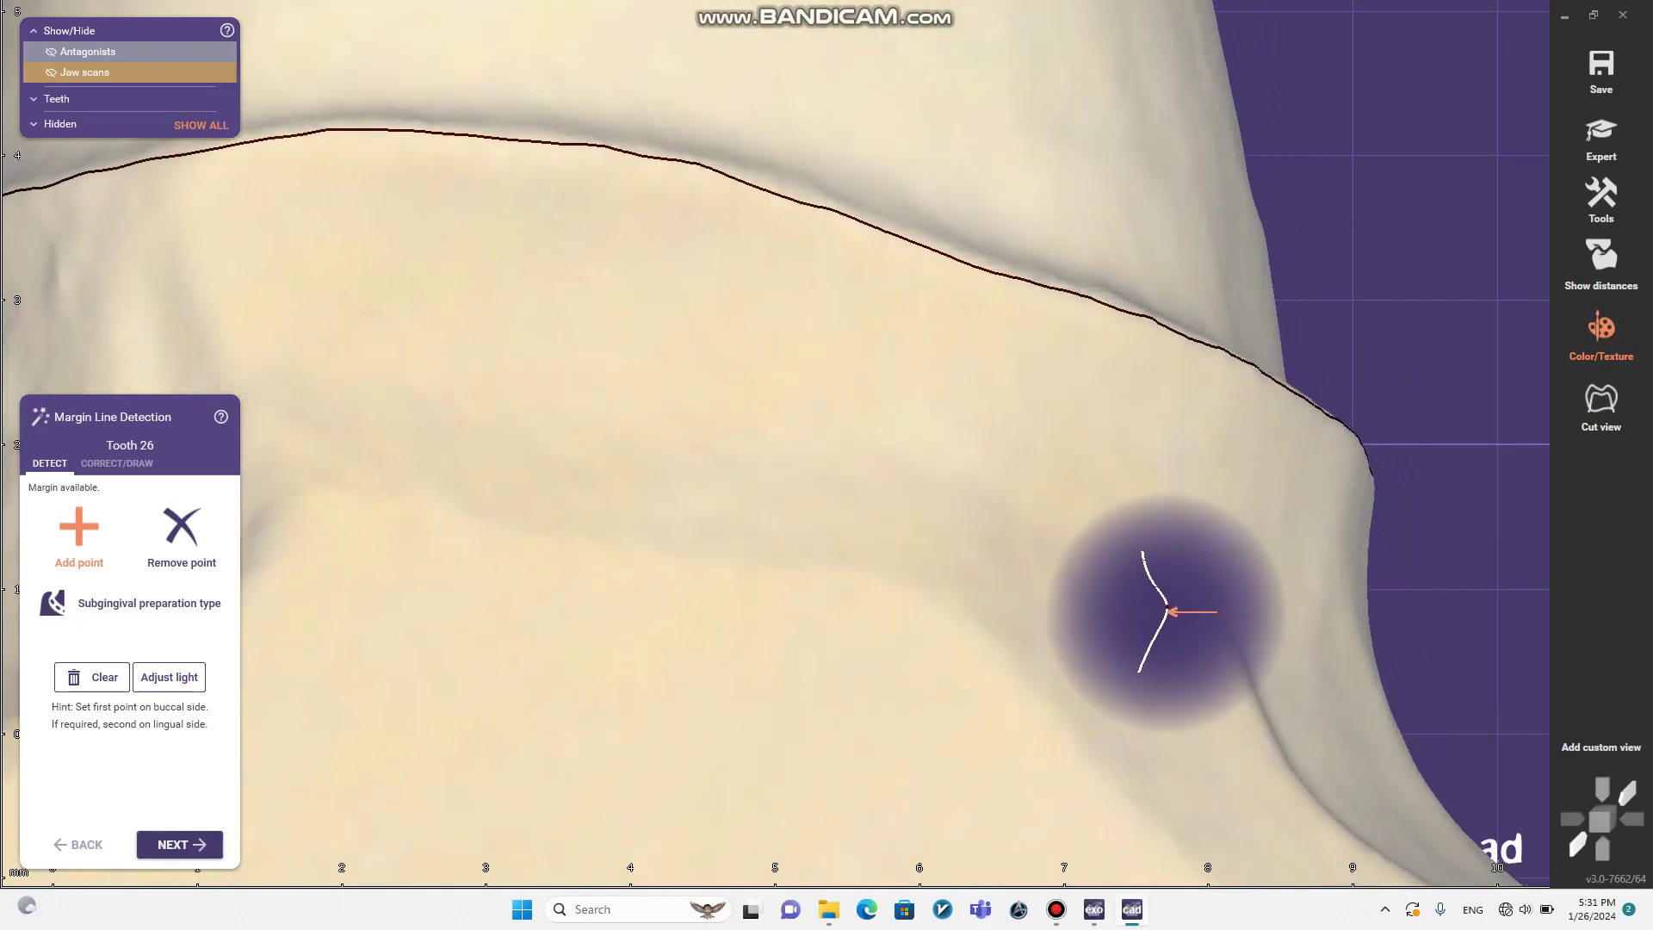
scroll(1369, 457, "up", 3)
right_click_drag(1135, 671, 1178, 694)
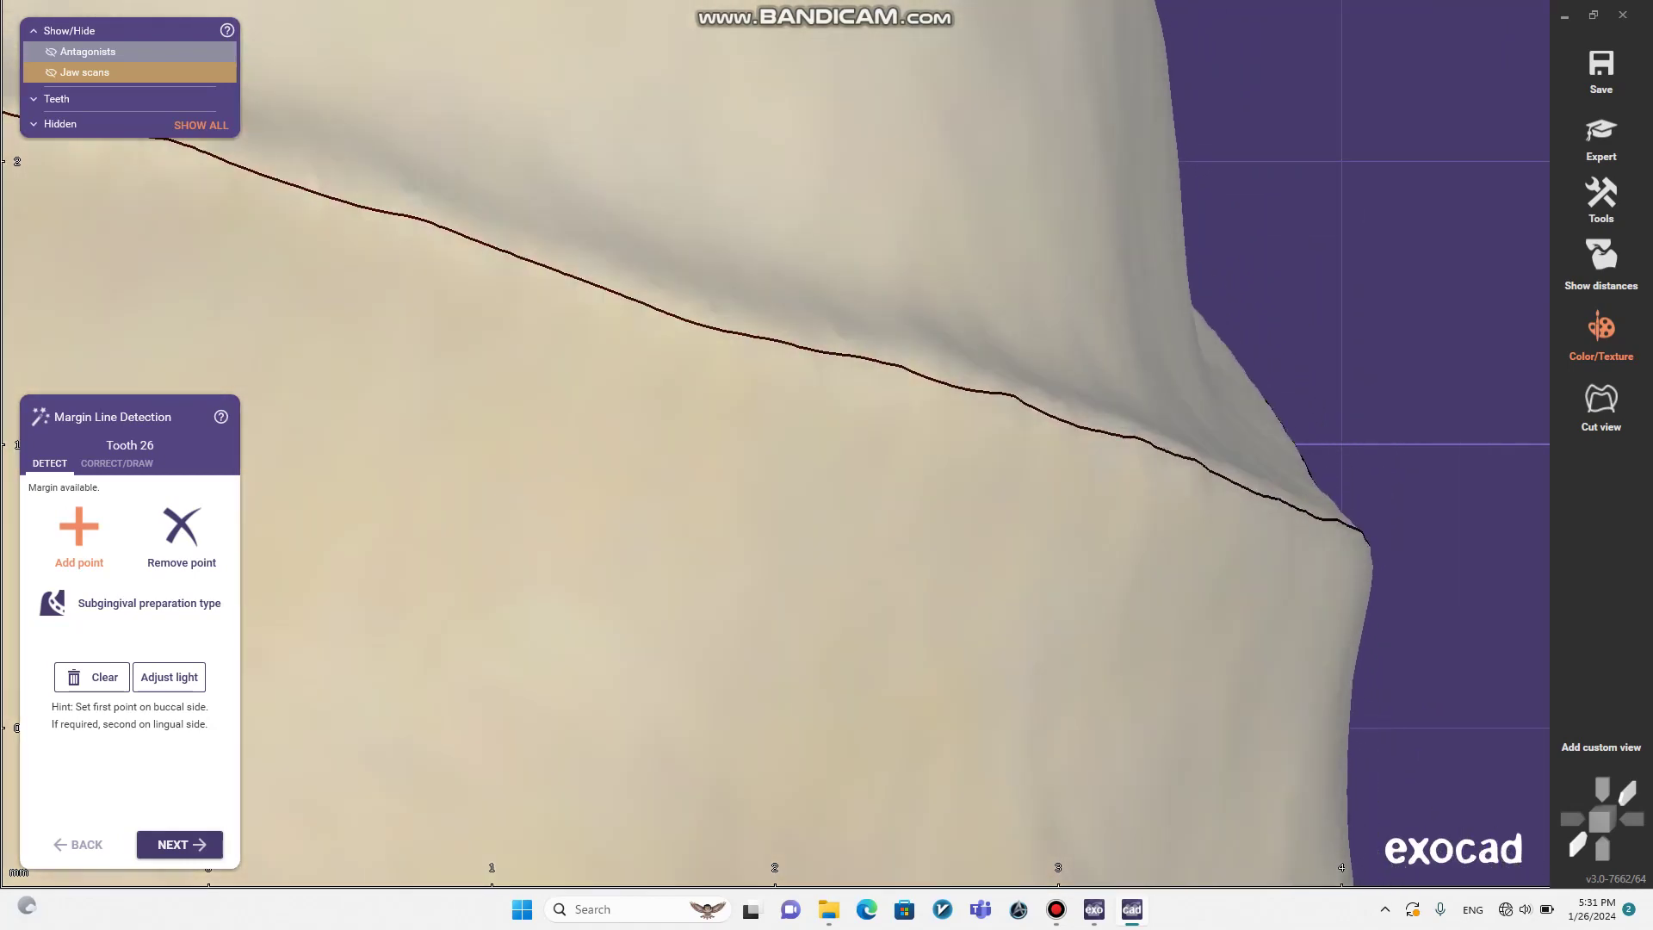
right_click_drag(1354, 560, 1369, 419)
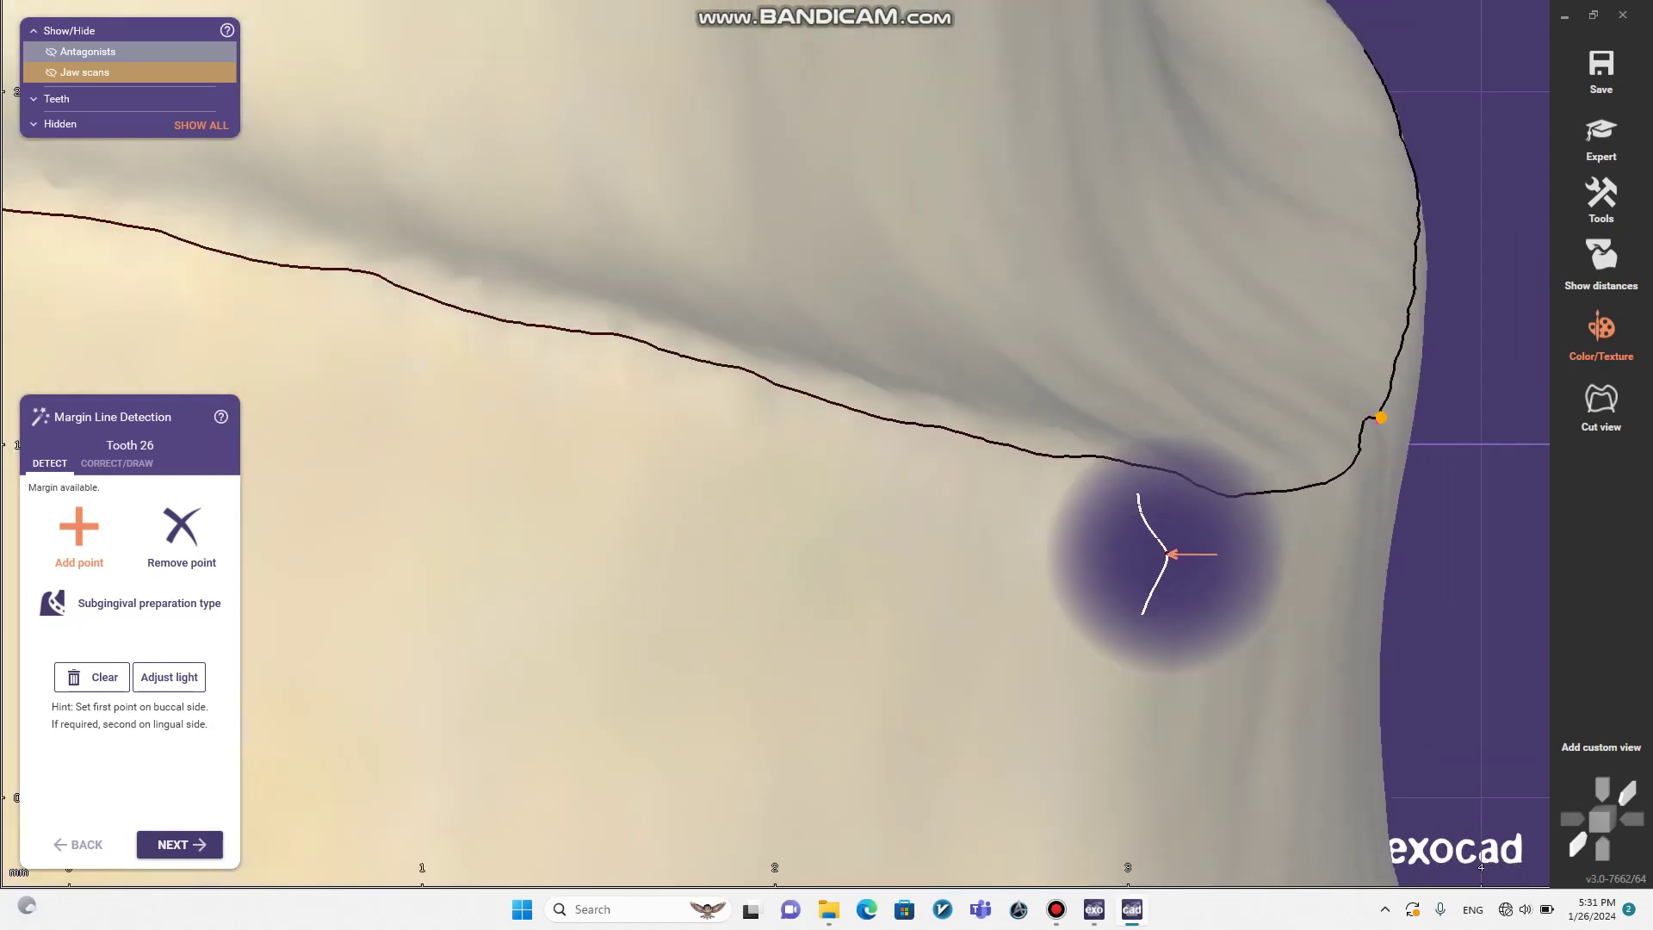
scroll(1343, 401, "down", 2)
scroll(1427, 512, "down", 5)
right_click_drag(1427, 512, 1000, 750)
right_click_drag(1029, 362, 1092, 679)
right_click_drag(1087, 276, 1163, 696)
scroll(1162, 696, "up", 3)
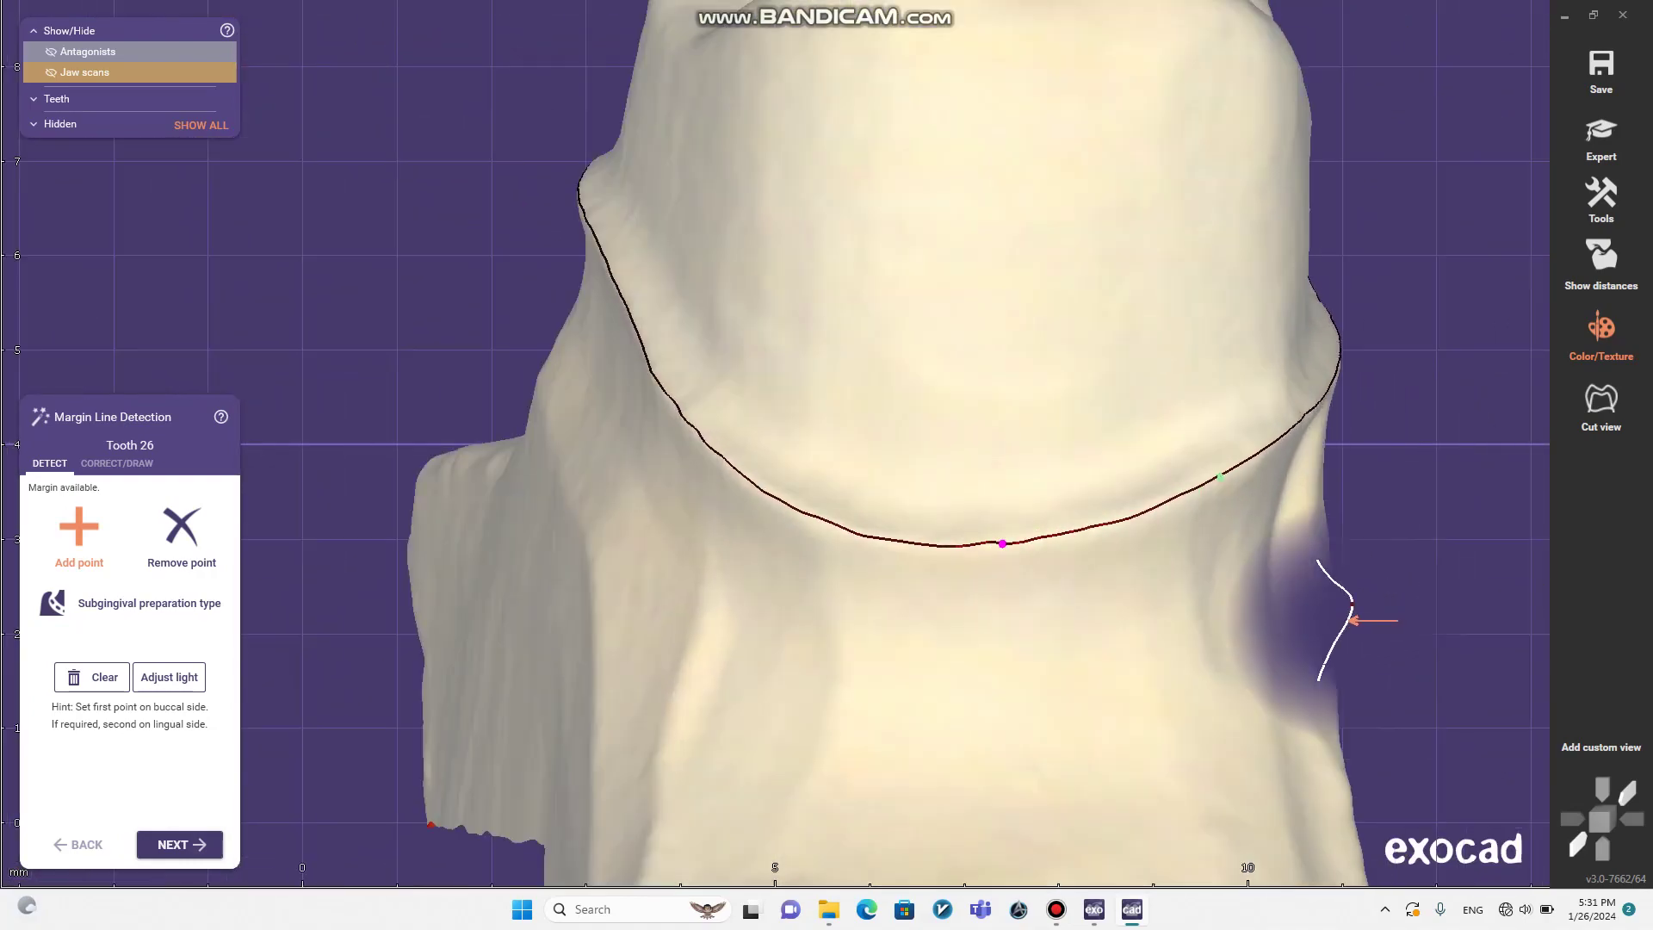
right_click_drag(1350, 620, 1274, 653)
right_click_drag(1146, 517, 1225, 520)
scroll(1067, 516, "down", 1)
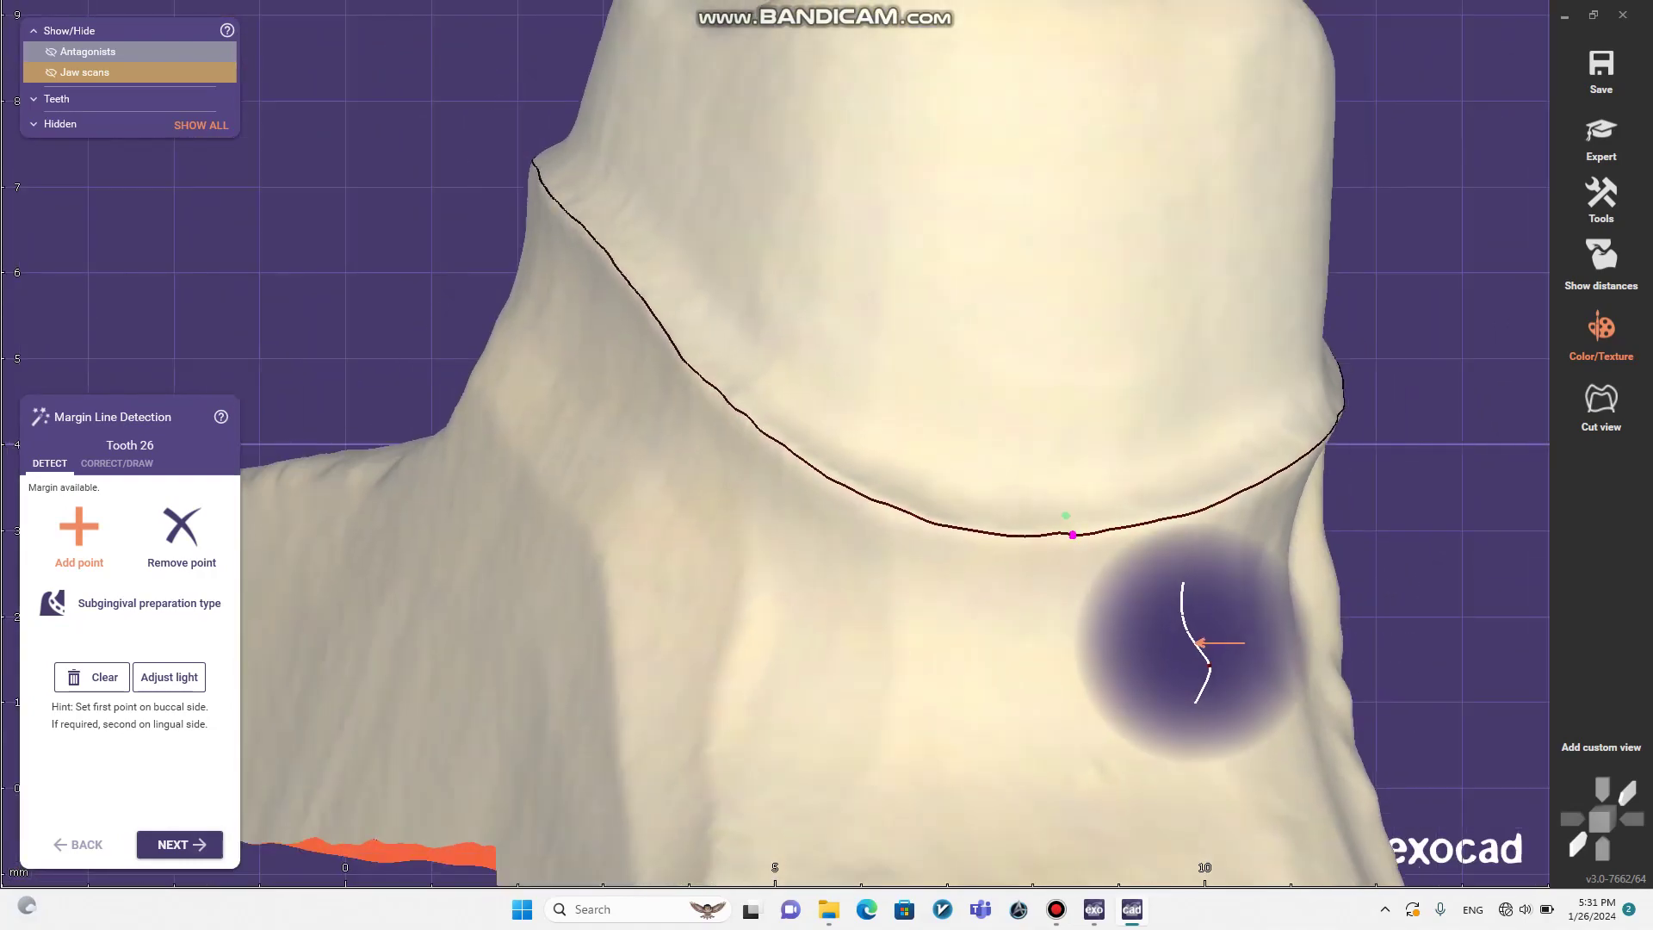
right_click_drag(1197, 642, 482, 603)
middle_click_drag(439, 502, 506, 327)
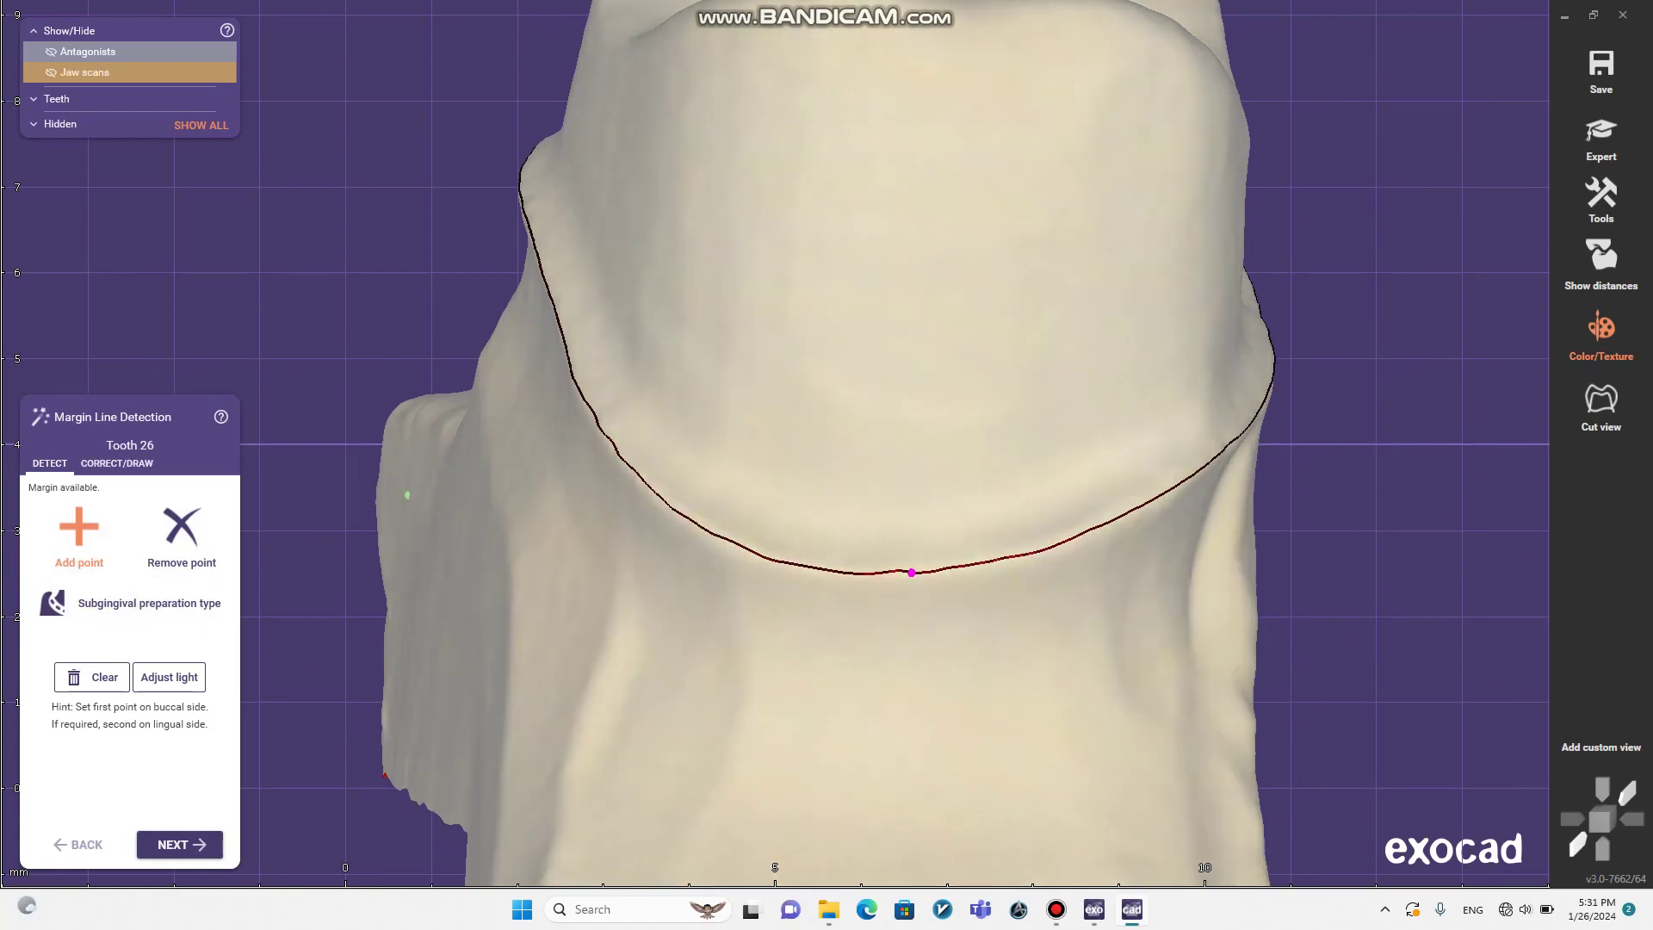
Step: Switch from detecting to correcting the margin line in Move mode and shift its points onto the preparation edge
left_click(912, 572)
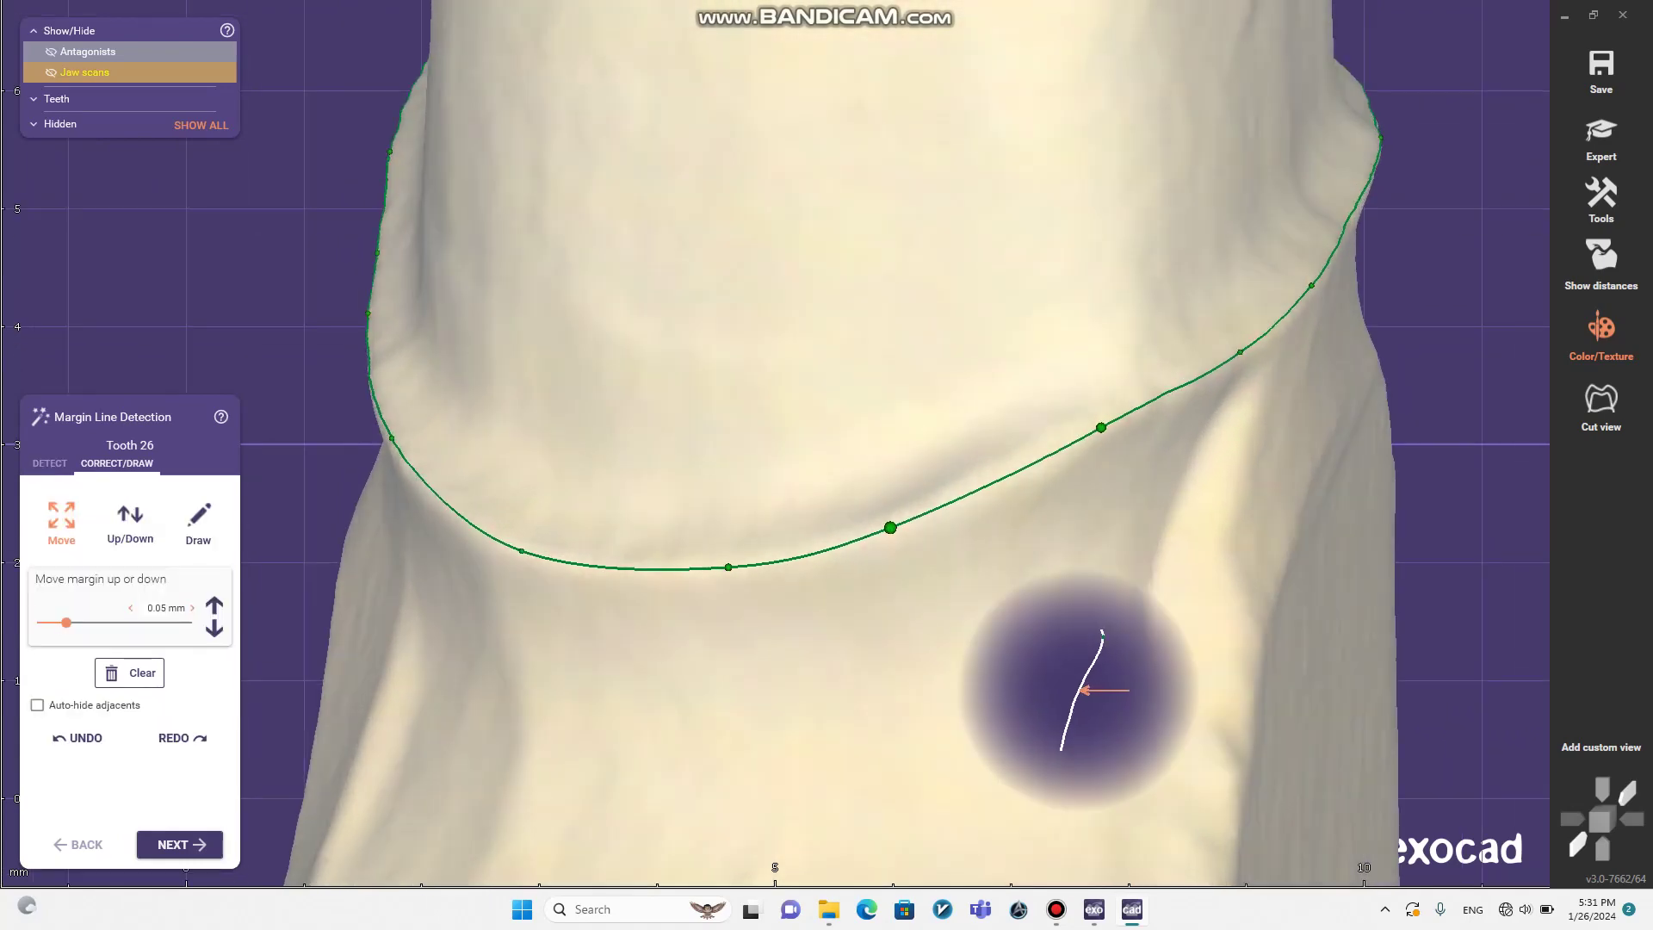
right_click_drag(941, 552, 1206, 531)
scroll(1231, 547, "up", 5)
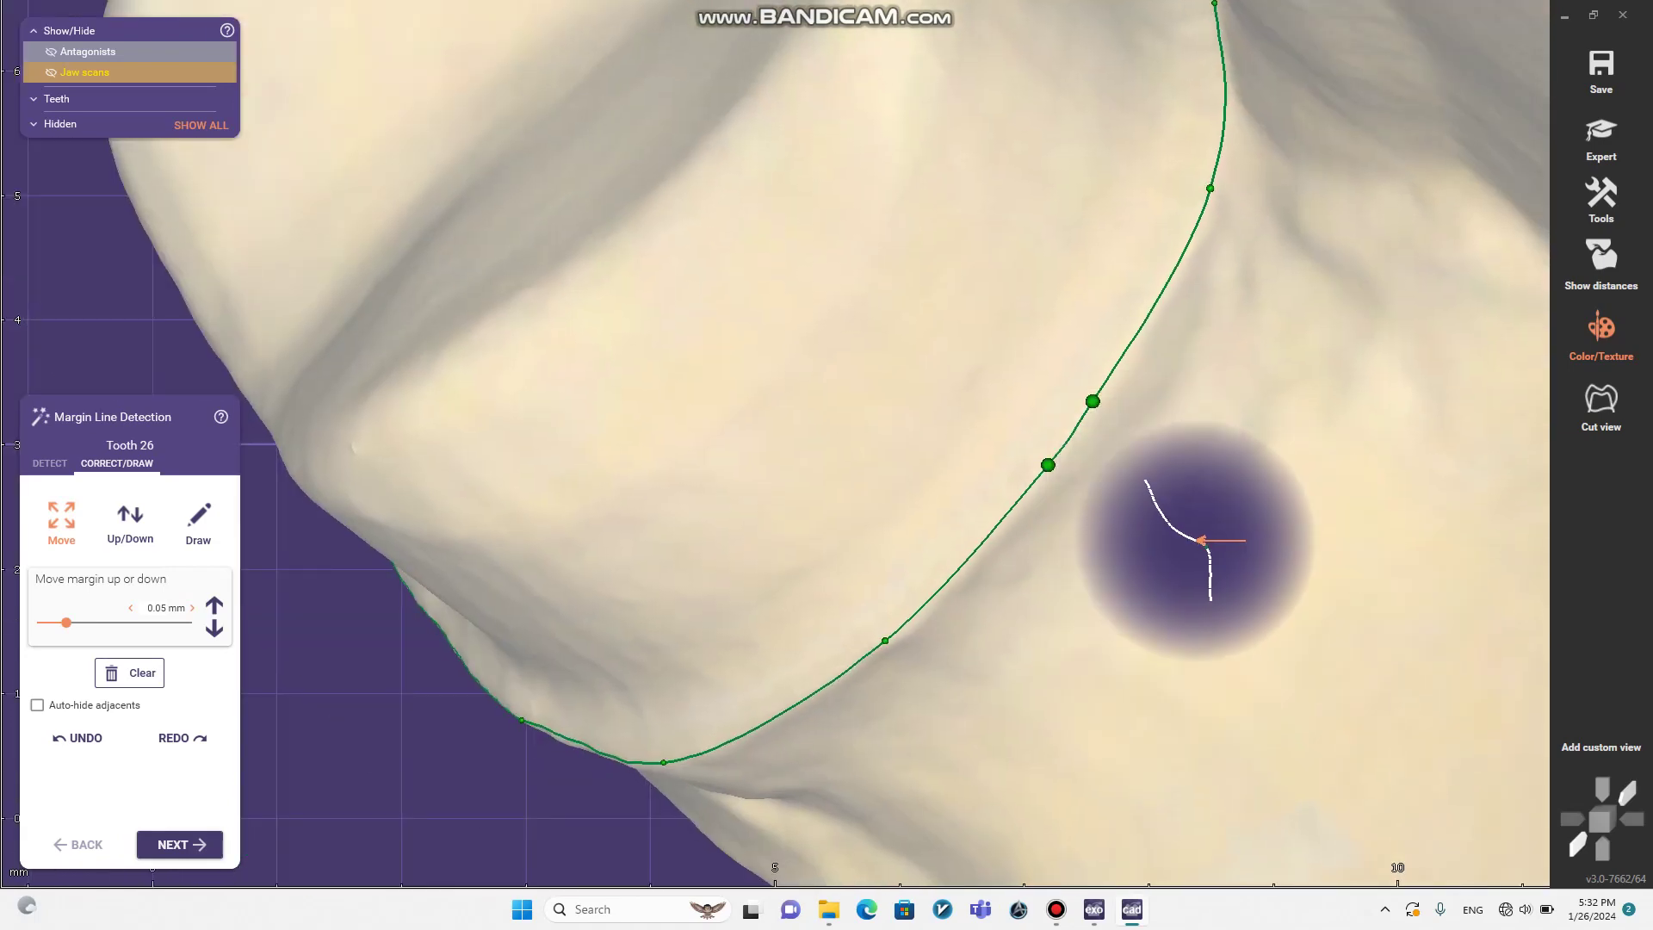
right_click_drag(1078, 401, 1066, 416)
scroll(895, 474, "up", 3)
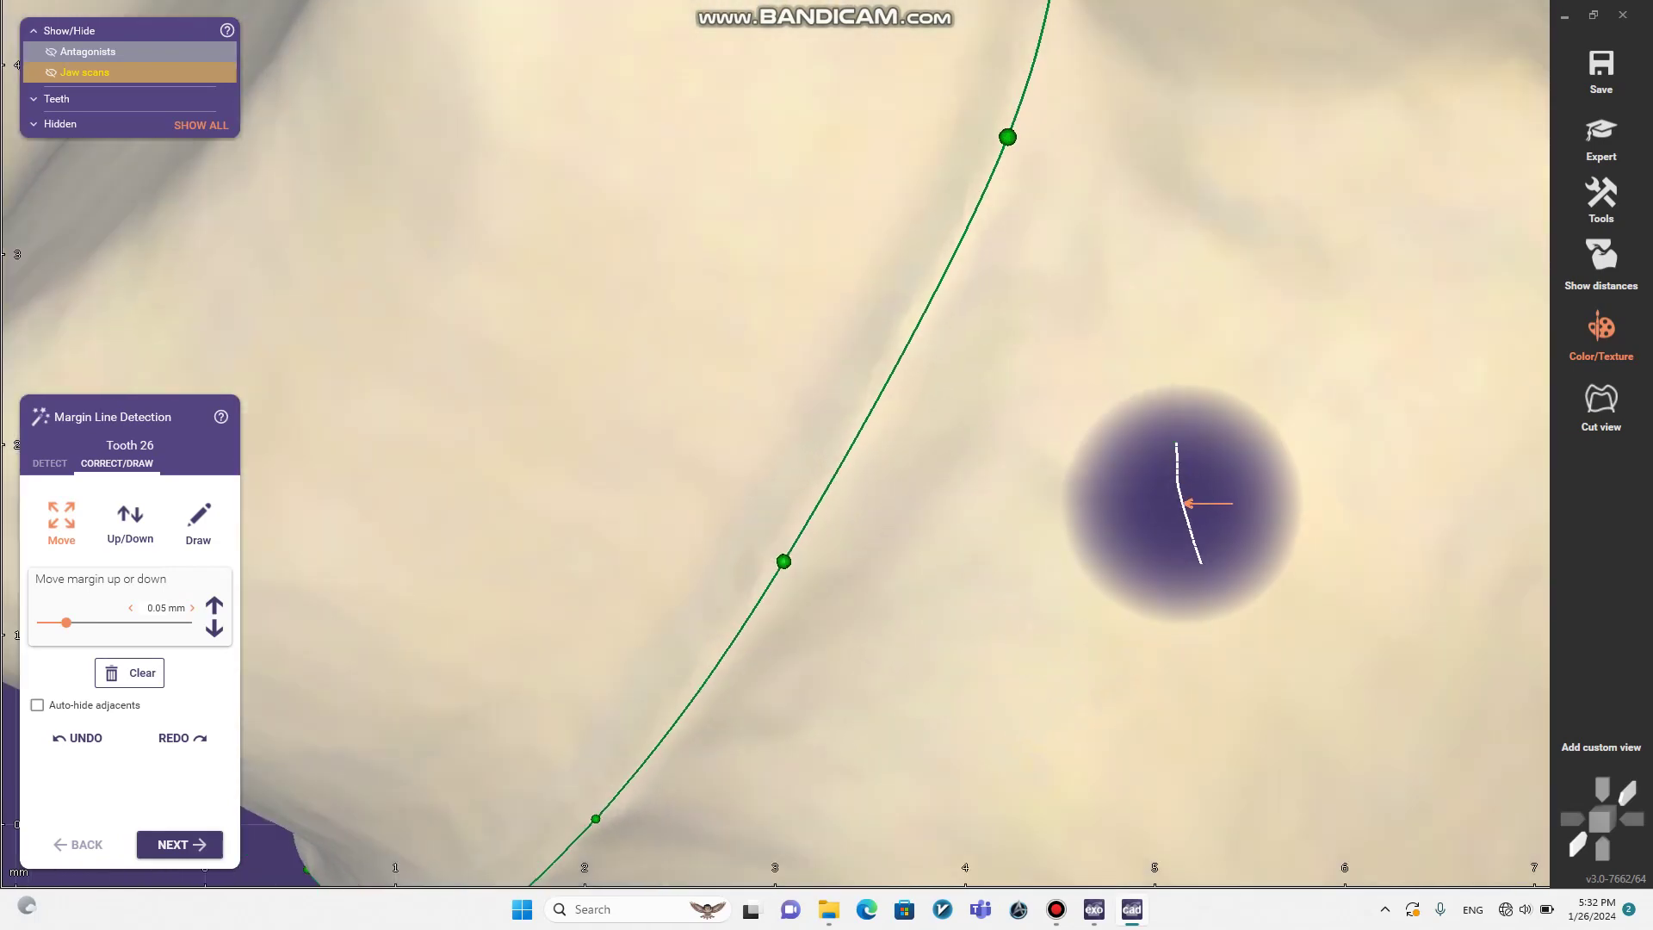
scroll(1182, 504, "down", 2)
scroll(1111, 472, "up", 2)
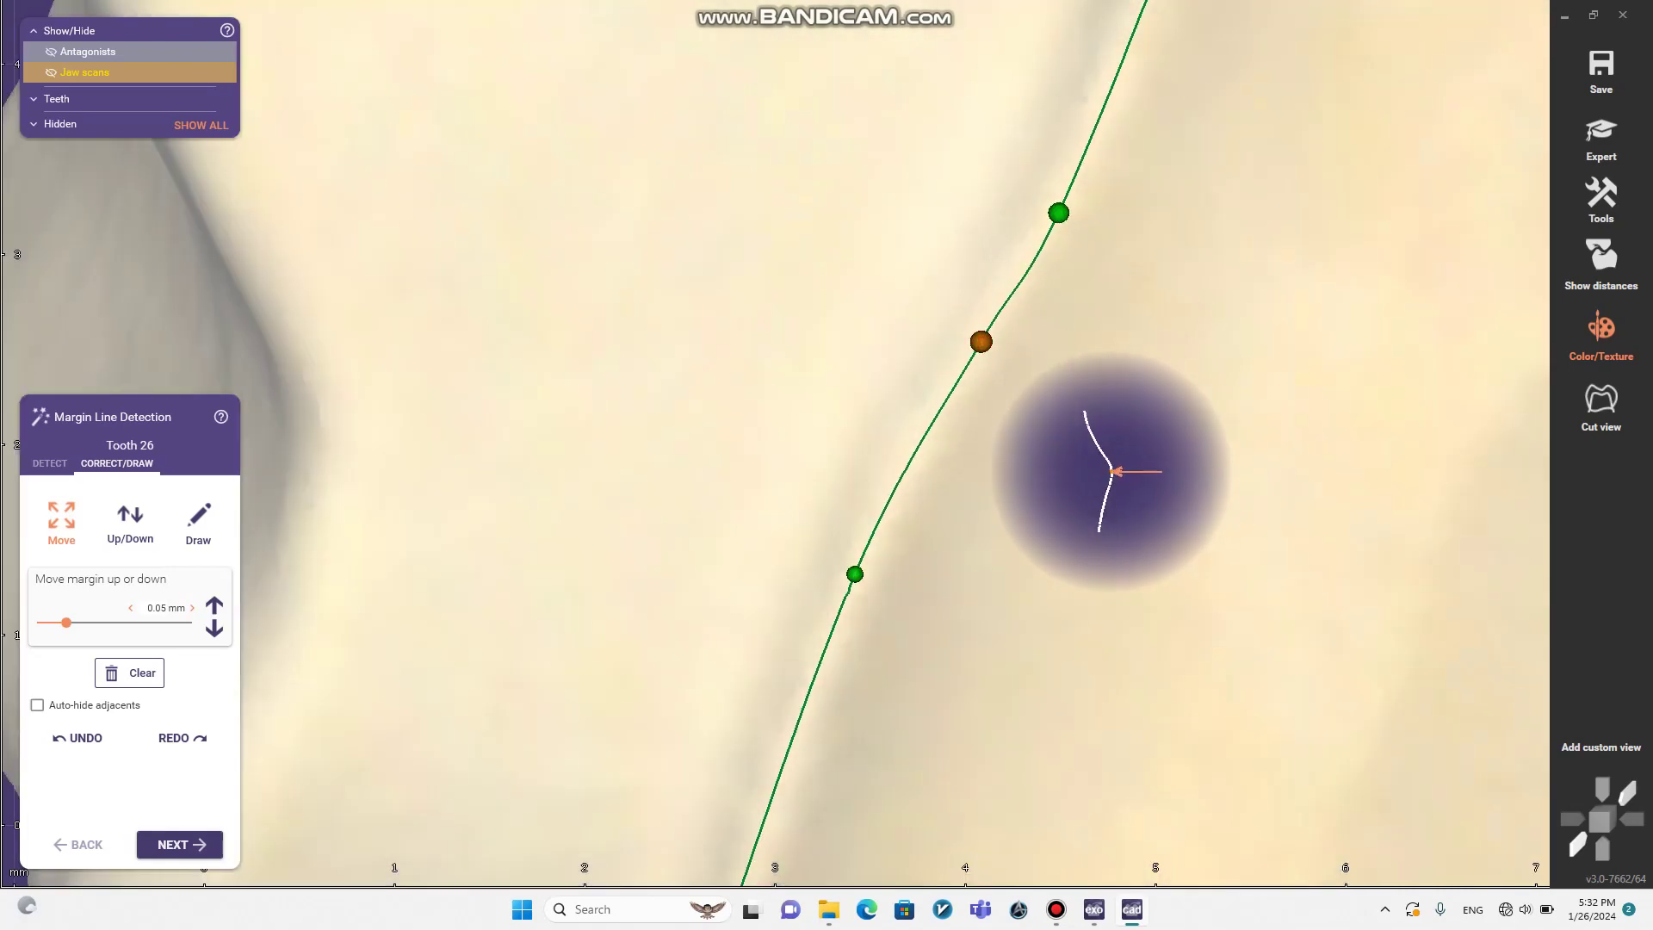
scroll(1154, 441, "down", 2)
scroll(1076, 329, "down", 2)
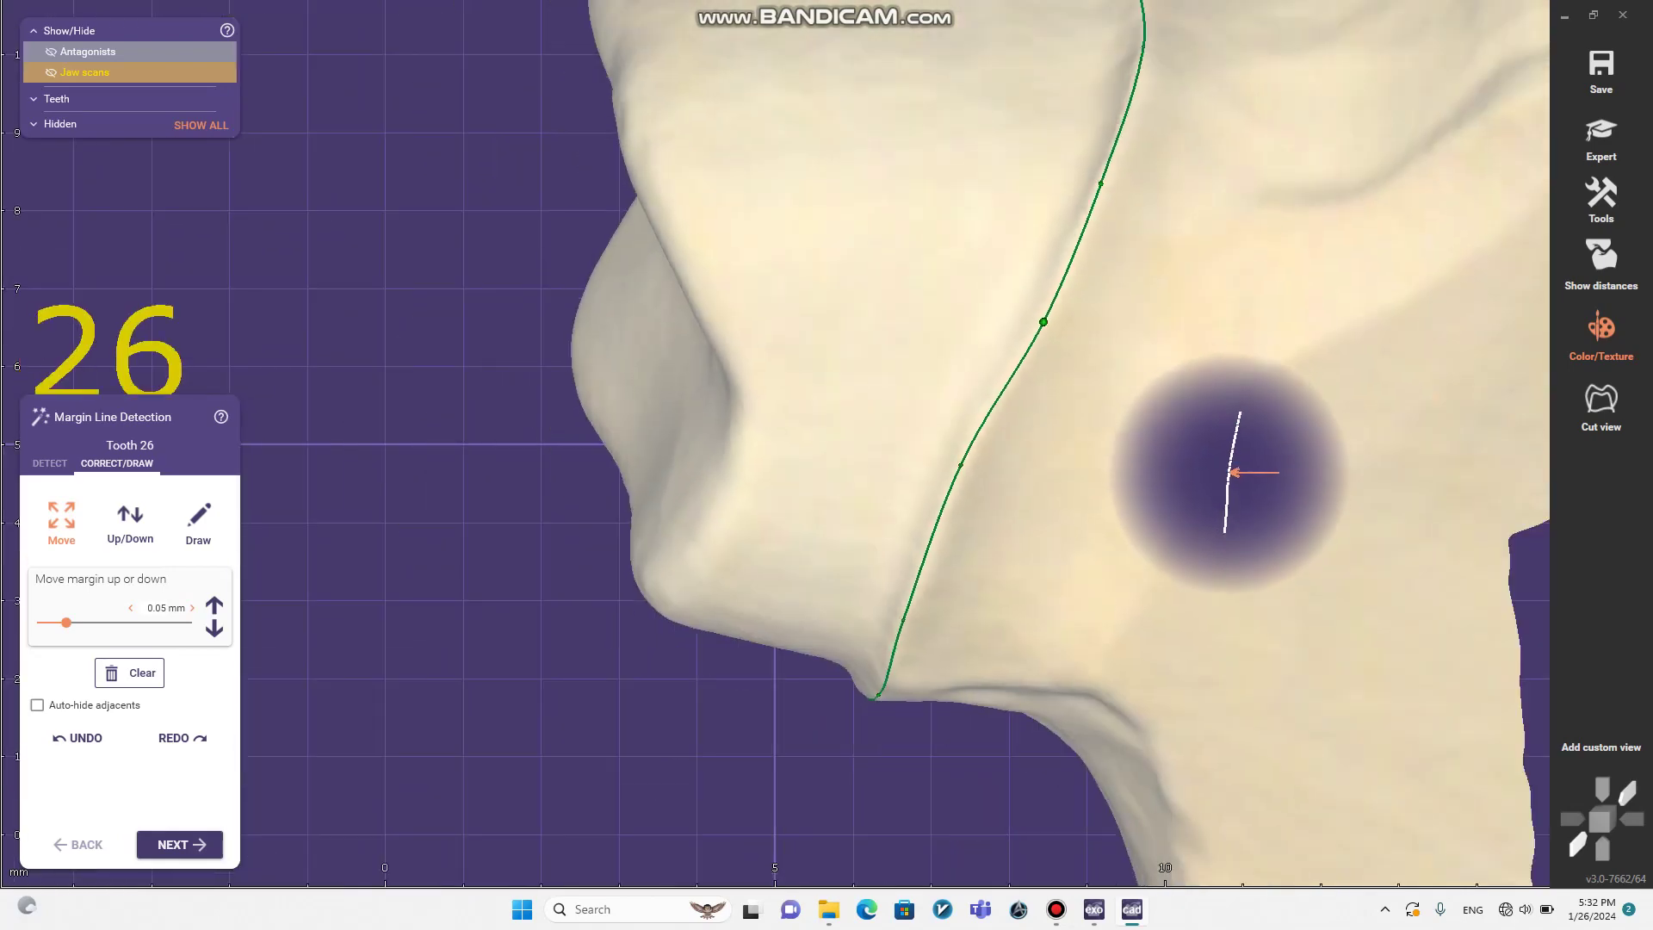
Step: Check the margin line along the adjoining sides of tooth 26, both close up and from a distance
right_click_drag(1099, 331, 1098, 280)
scroll(1099, 280, "up", 1)
right_click_drag(1095, 416, 1099, 374)
scroll(1099, 375, "down", 1)
right_click_drag(1230, 505, 1162, 664)
scroll(1087, 700, "up", 2)
scroll(954, 571, "up", 1)
scroll(907, 550, "down", 4)
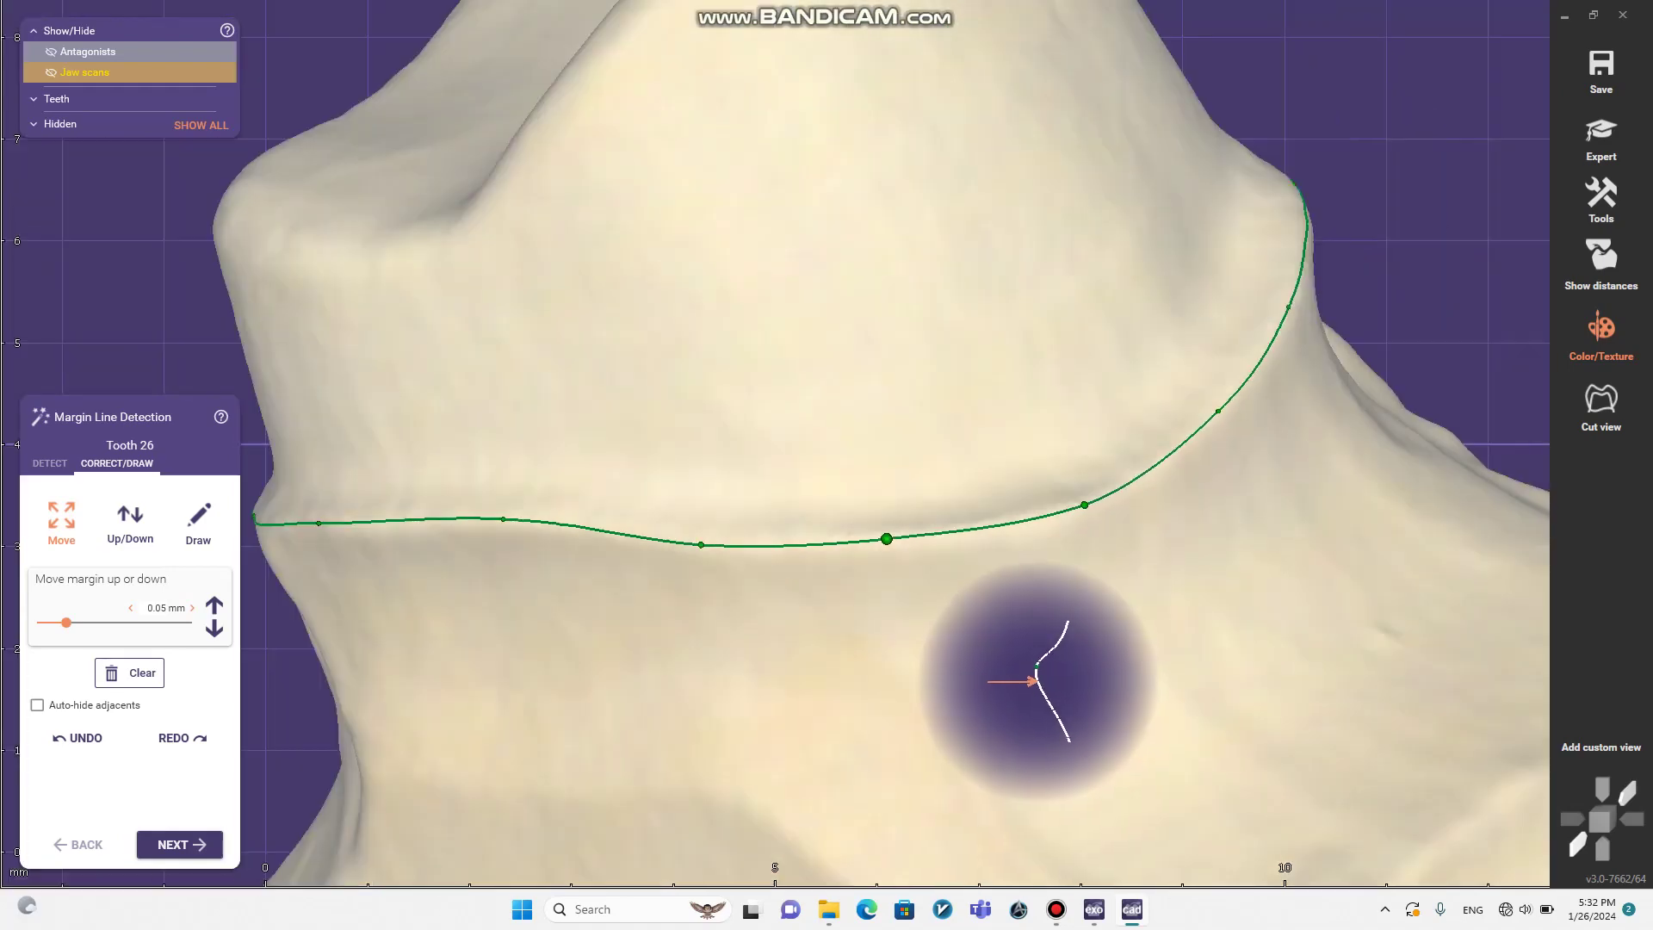
right_click_drag(1051, 506, 835, 613)
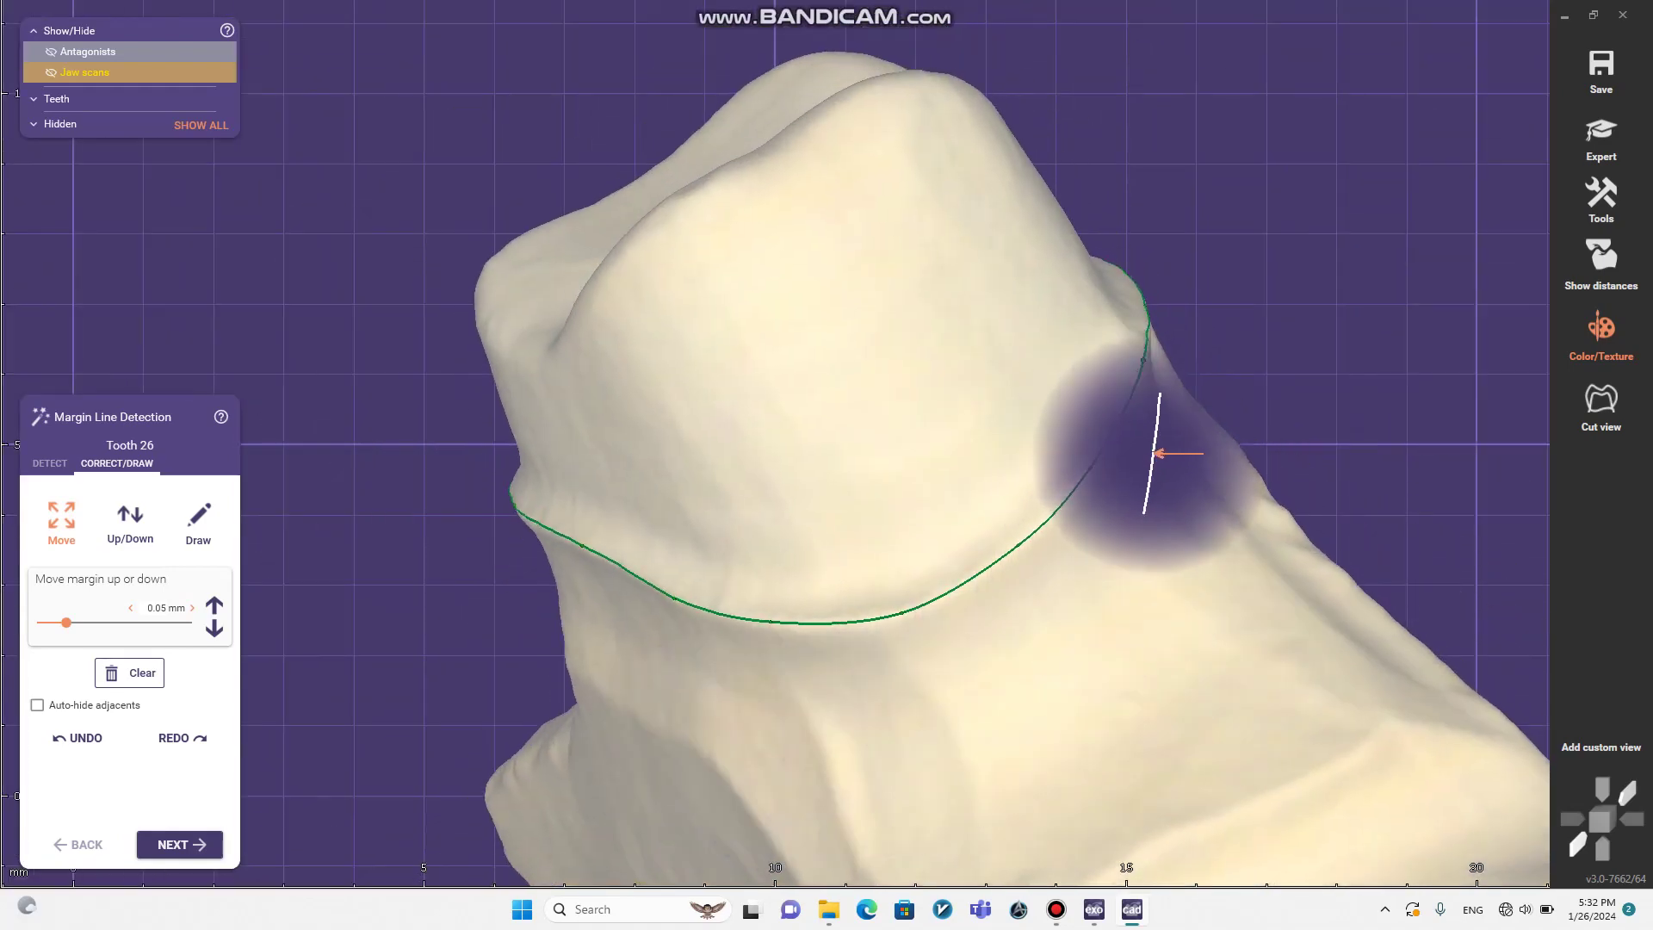
Step: Reshape the margin line by moving its points on the side where a vertical ridge runs below the preparation edge
scroll(1233, 638, "down", 2)
right_click_drag(1233, 638, 949, 725)
scroll(1107, 609, "up", 5)
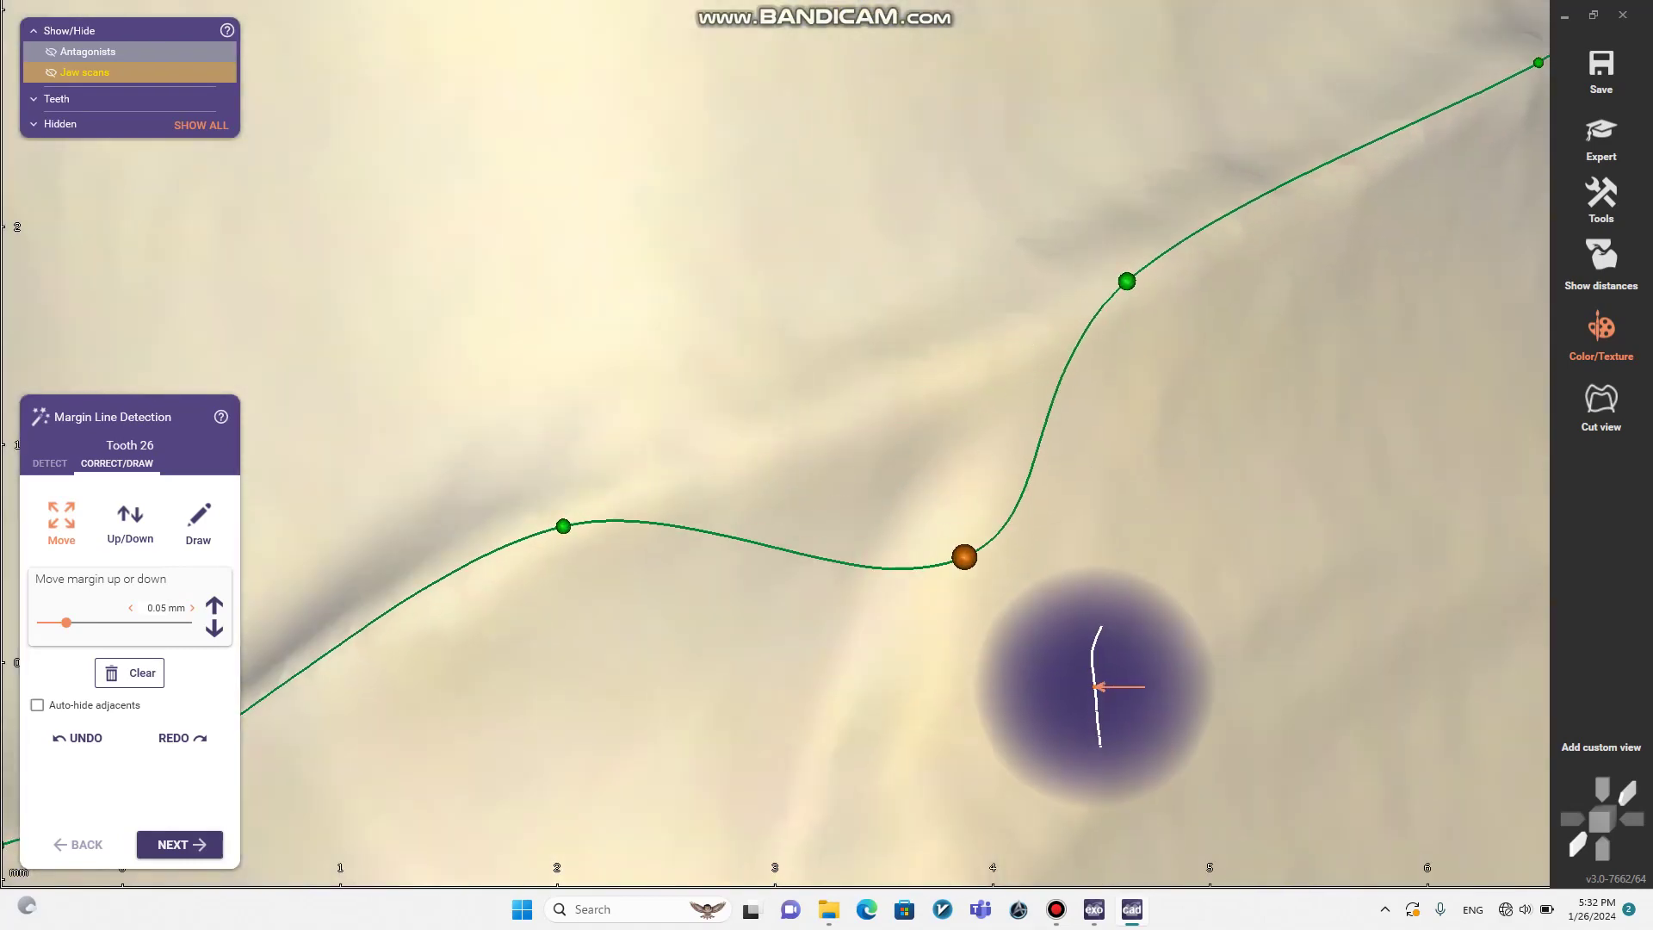
scroll(1096, 686, "down", 3)
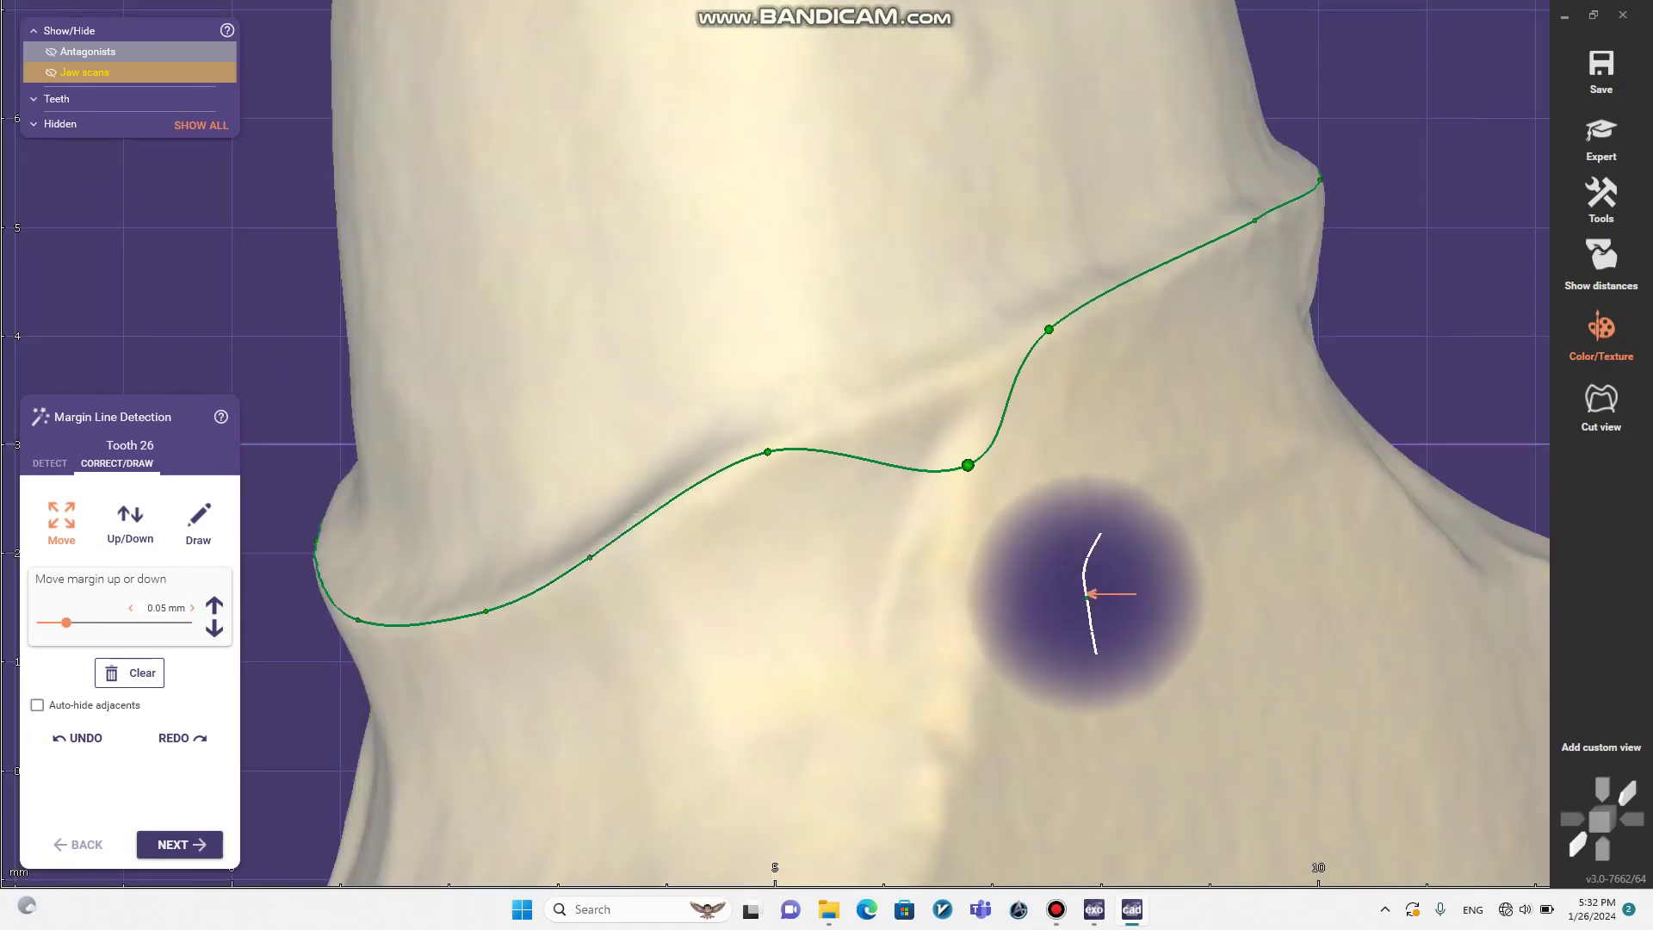
right_click_drag(1037, 399, 767, 528)
scroll(1053, 322, "up", 3)
right_click_drag(1182, 454, 1223, 441)
scroll(1068, 317, "down", 3)
right_click_drag(1068, 317, 1124, 335)
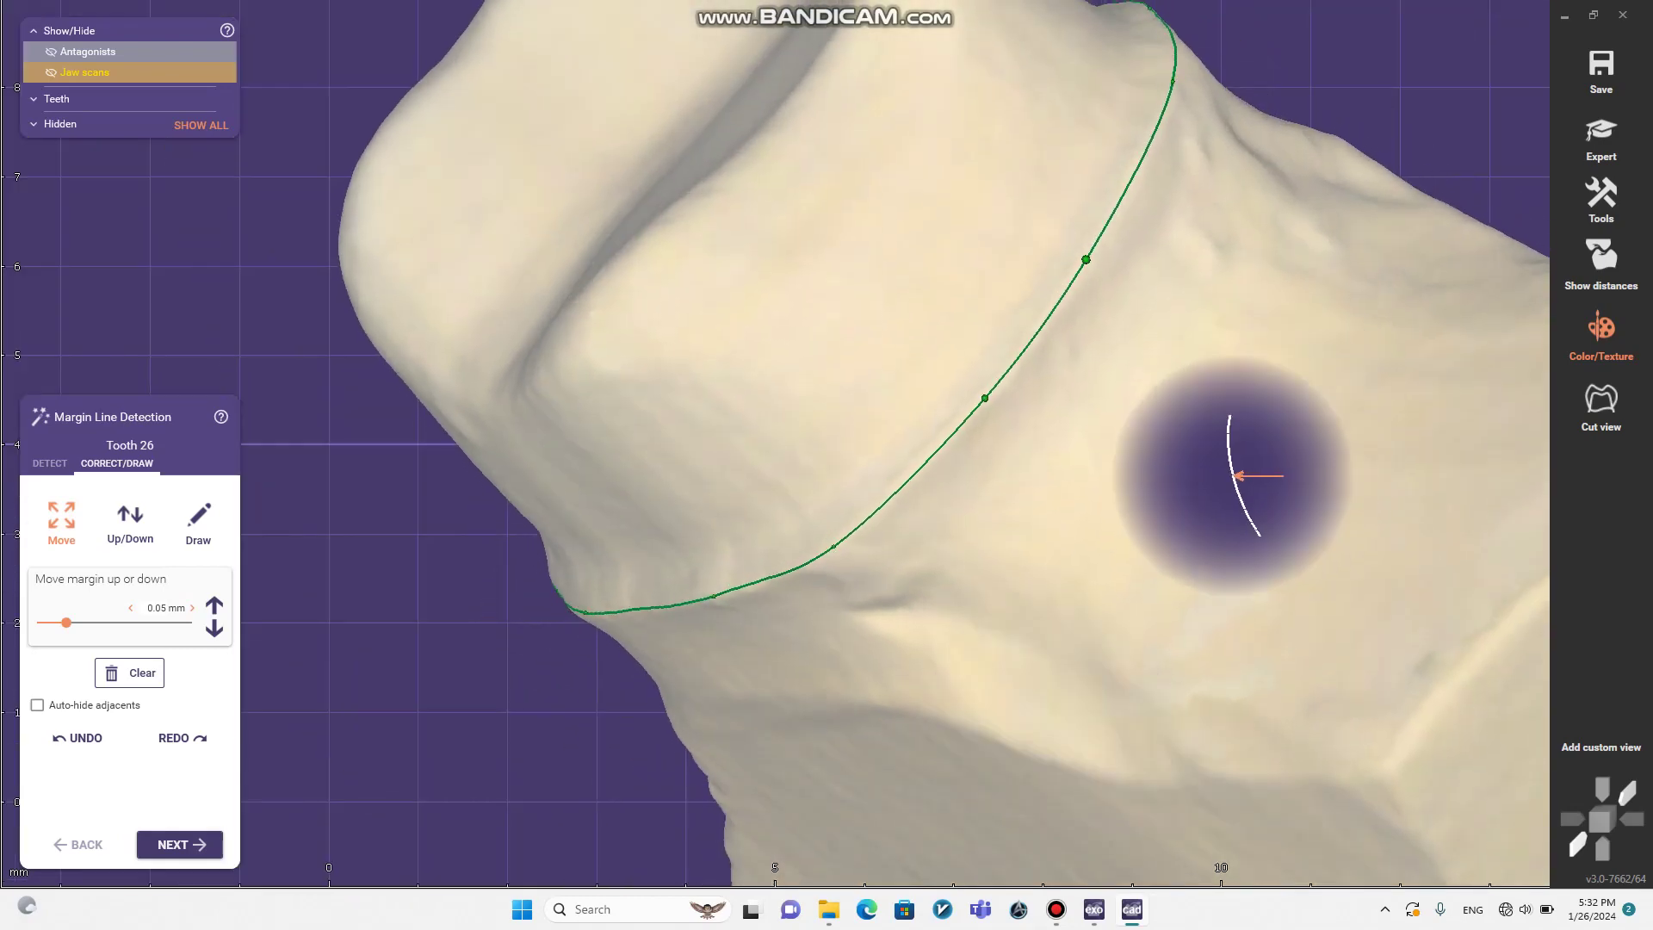
Step: Examine the corrected margin line all around tooth 26, comparing its course with the preparation edge from each side
scroll(991, 404, "up", 2)
right_click_drag(1111, 396, 1239, 511)
scroll(1071, 434, "up", 1)
scroll(1071, 436, "down", 5)
scroll(1239, 511, "down", 3)
right_click_drag(1365, 635, 1321, 669)
scroll(1412, 687, "up", 5)
scroll(1424, 690, "down", 3)
right_click_drag(1424, 690, 1326, 509)
scroll(1170, 505, "down", 3)
scroll(1257, 538, "up", 4)
scroll(1213, 506, "up", 2)
scroll(1213, 506, "down", 3)
right_click_drag(1212, 506, 1270, 370)
right_click_drag(1270, 534, 1068, 439)
scroll(1214, 546, "down", 4)
scroll(920, 263, "up", 5)
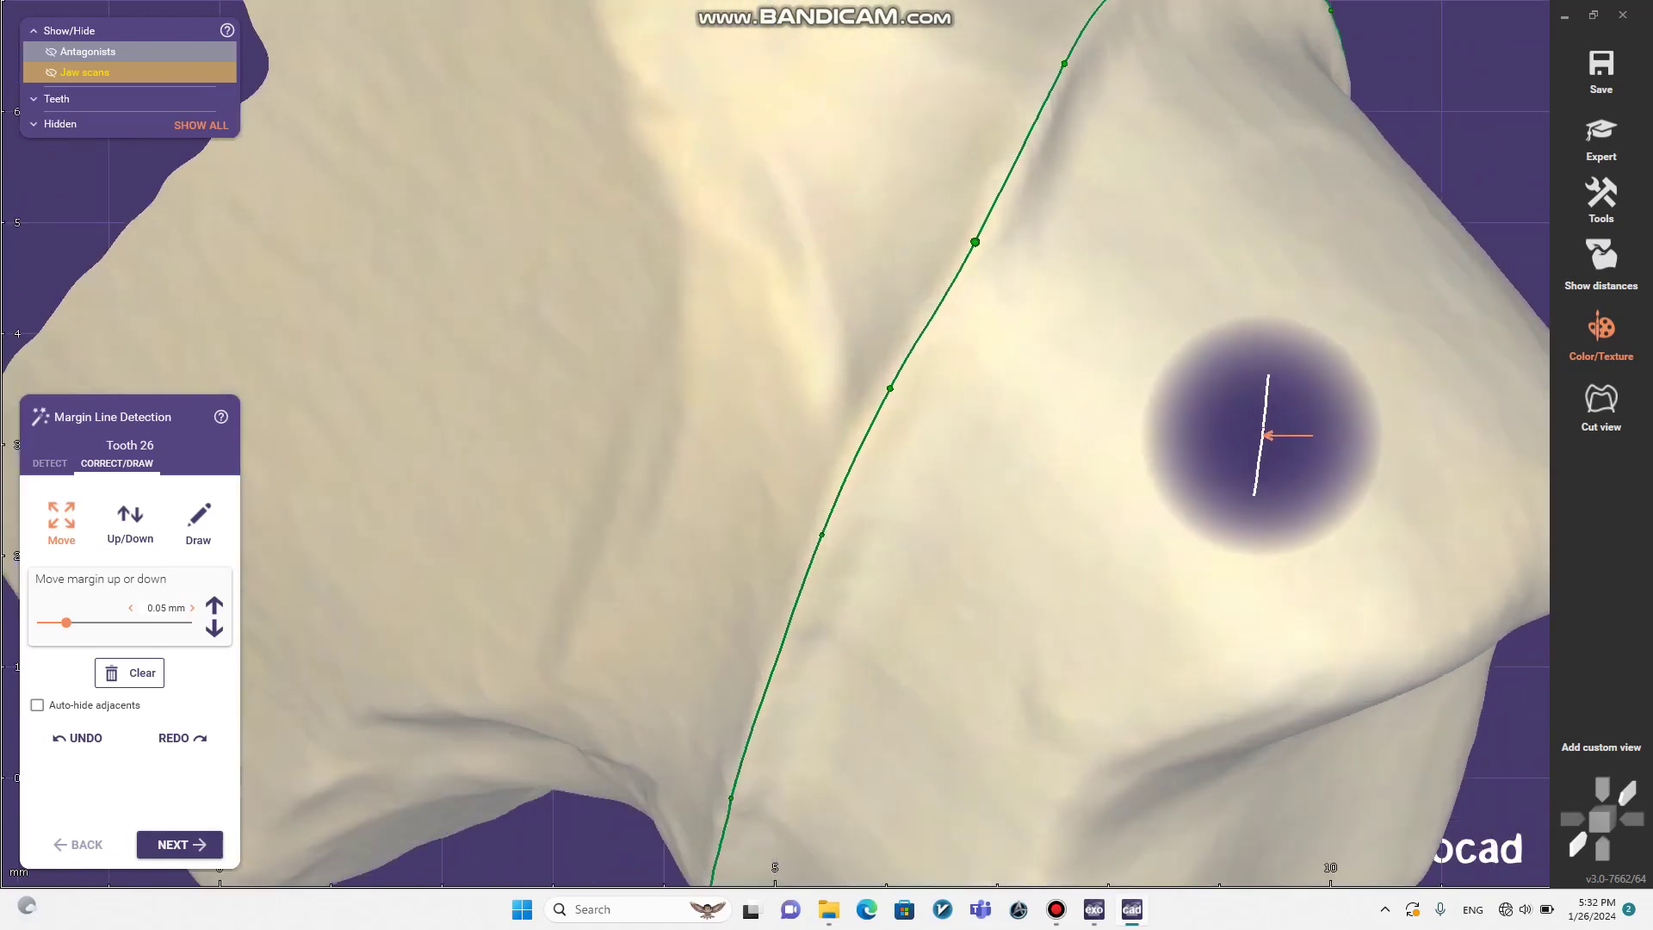
right_click_drag(1264, 435, 1169, 443)
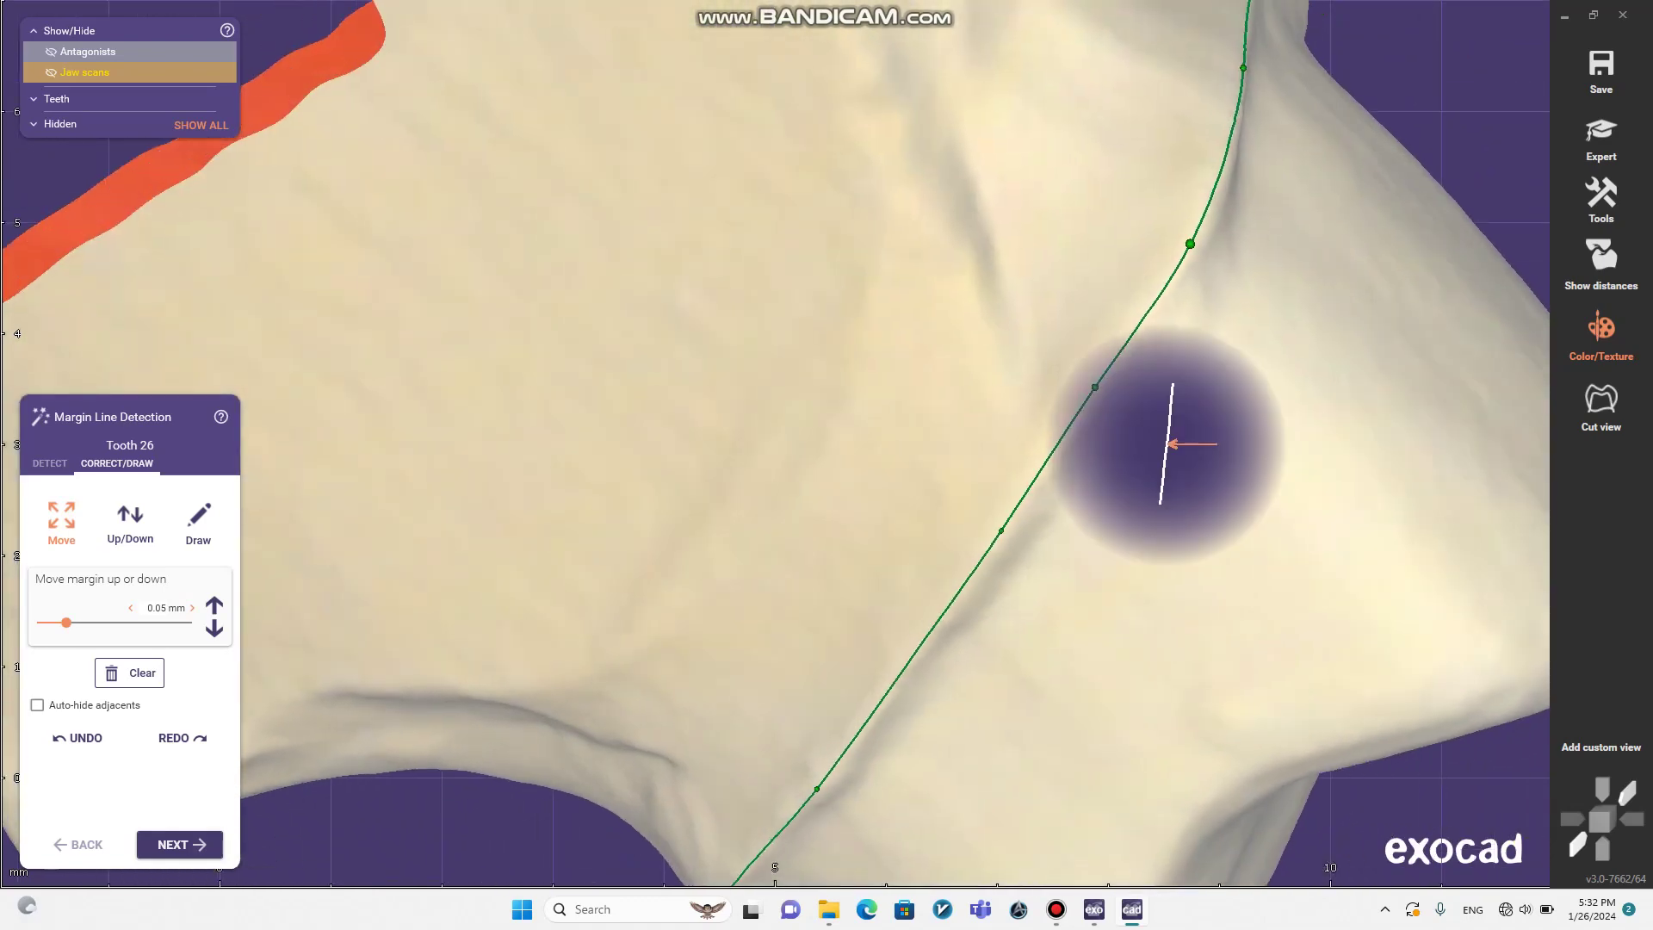
right_click_drag(1358, 458, 1209, 426)
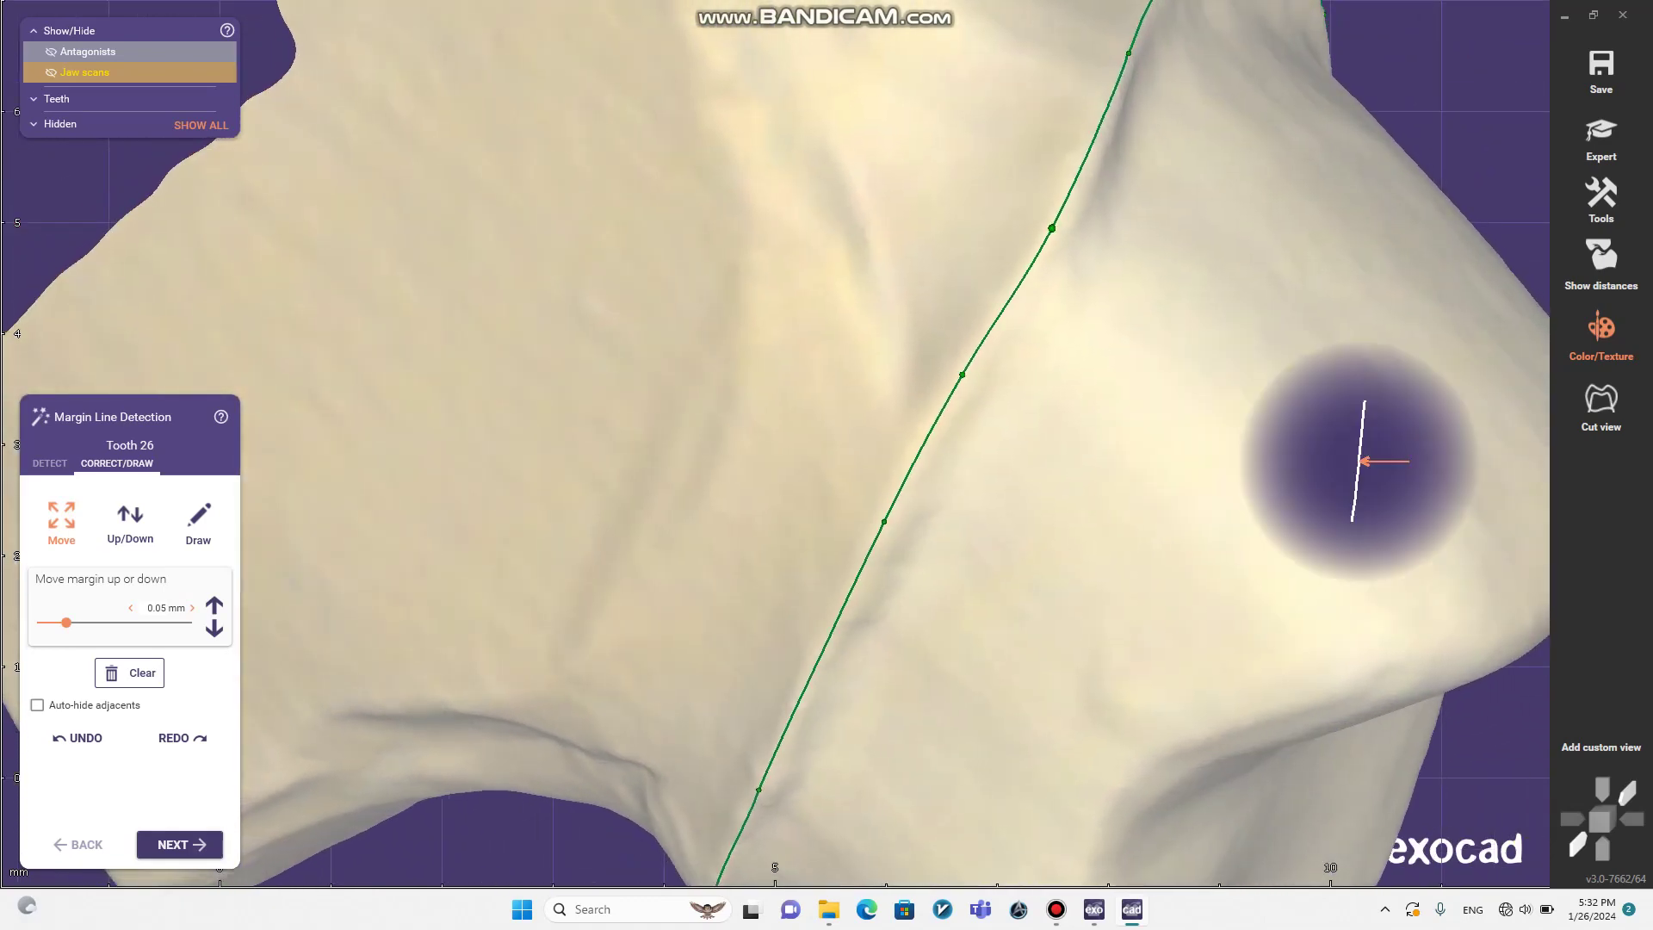
scroll(1361, 461, "down", 5)
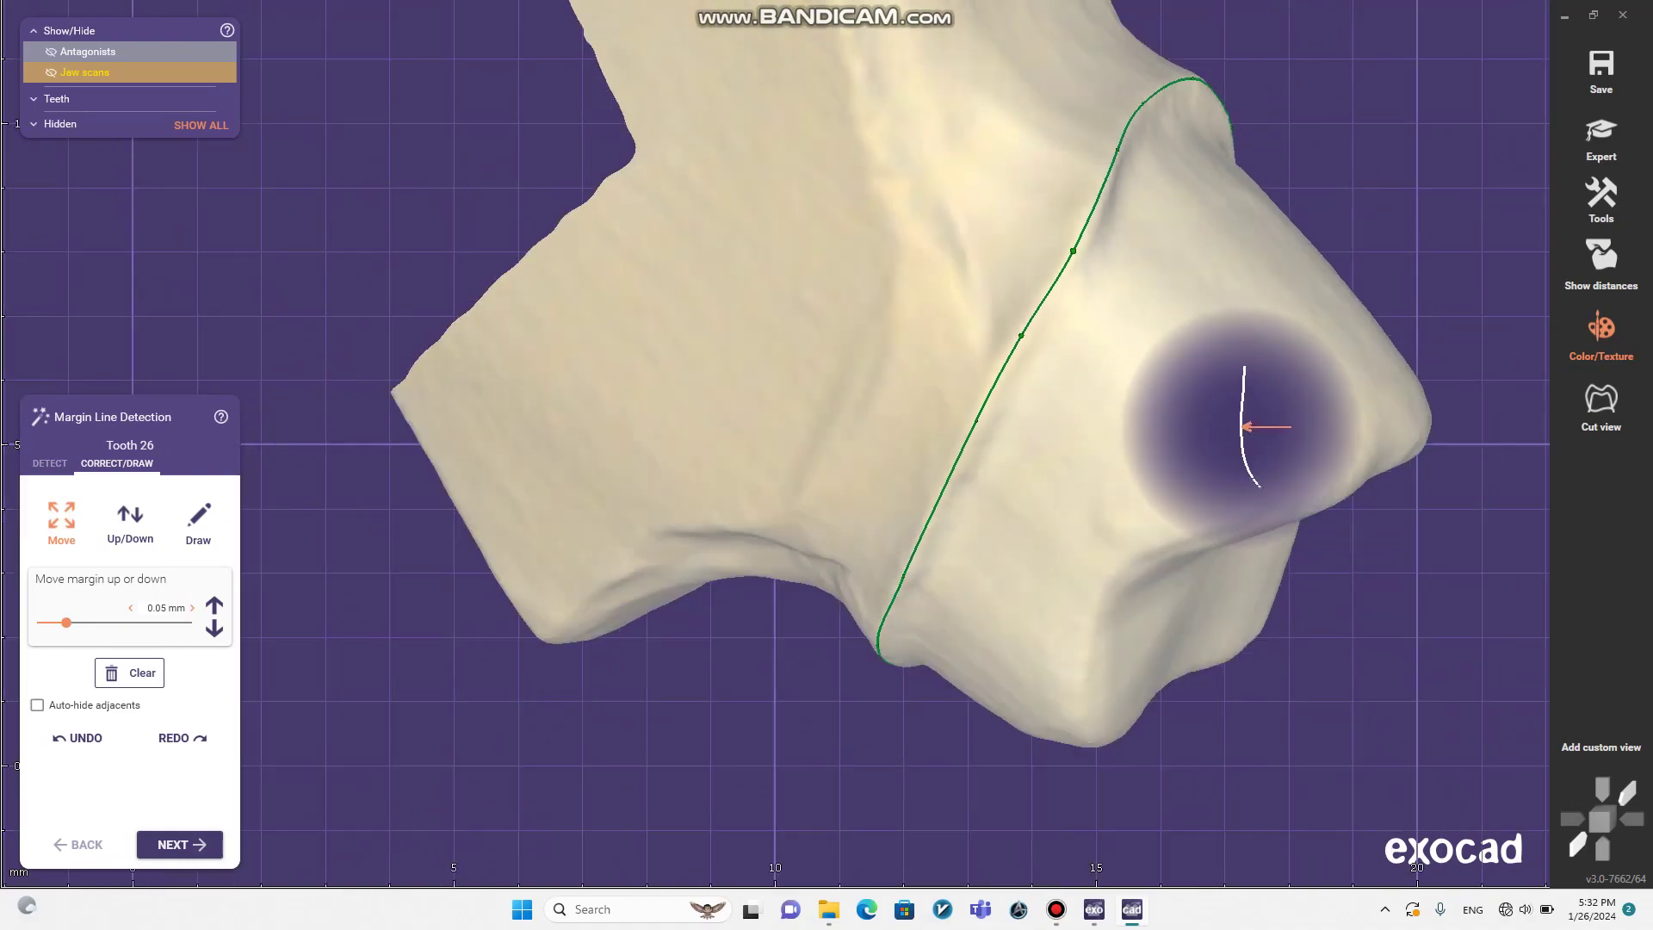
right_click_drag(1249, 517, 1167, 311)
scroll(1341, 618, "up", 4)
right_click_drag(1342, 619, 1106, 672)
scroll(1369, 232, "up", 4)
scroll(1369, 233, "down", 4)
scroll(892, 629, "down", 5)
scroll(1107, 671, "up", 3)
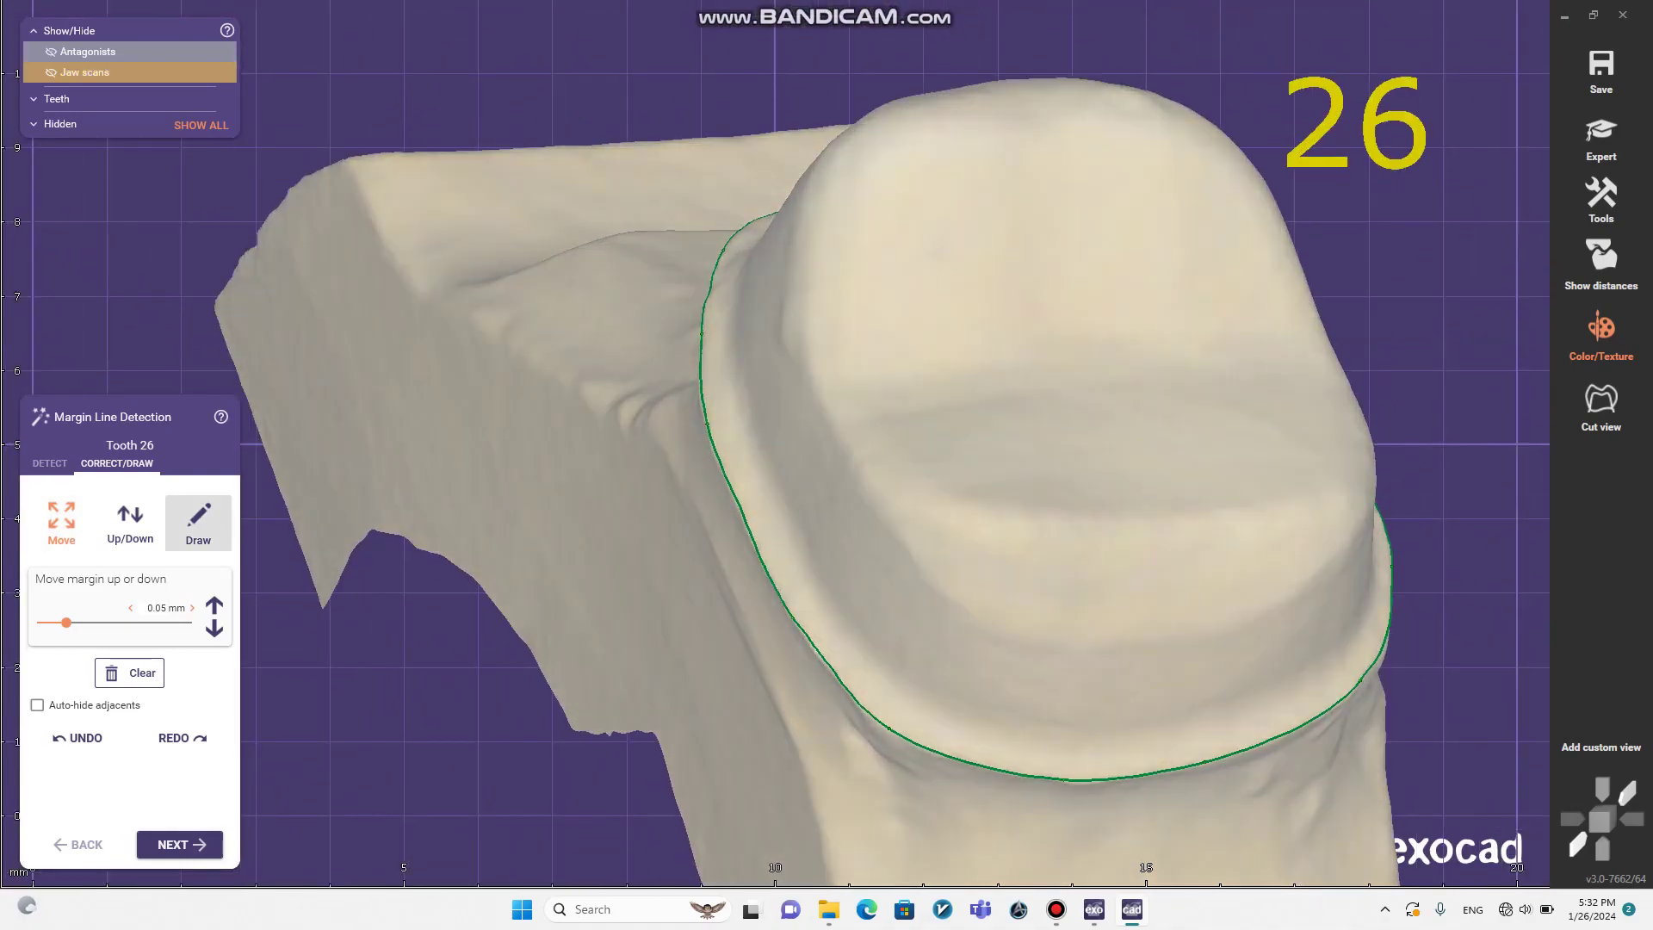
Step: Try redrawing a stretch of the margin line with Draw, placing points along the preparation edge, and discard the drawing
right_click_drag(870, 595, 906, 654)
scroll(907, 654, "up", 3)
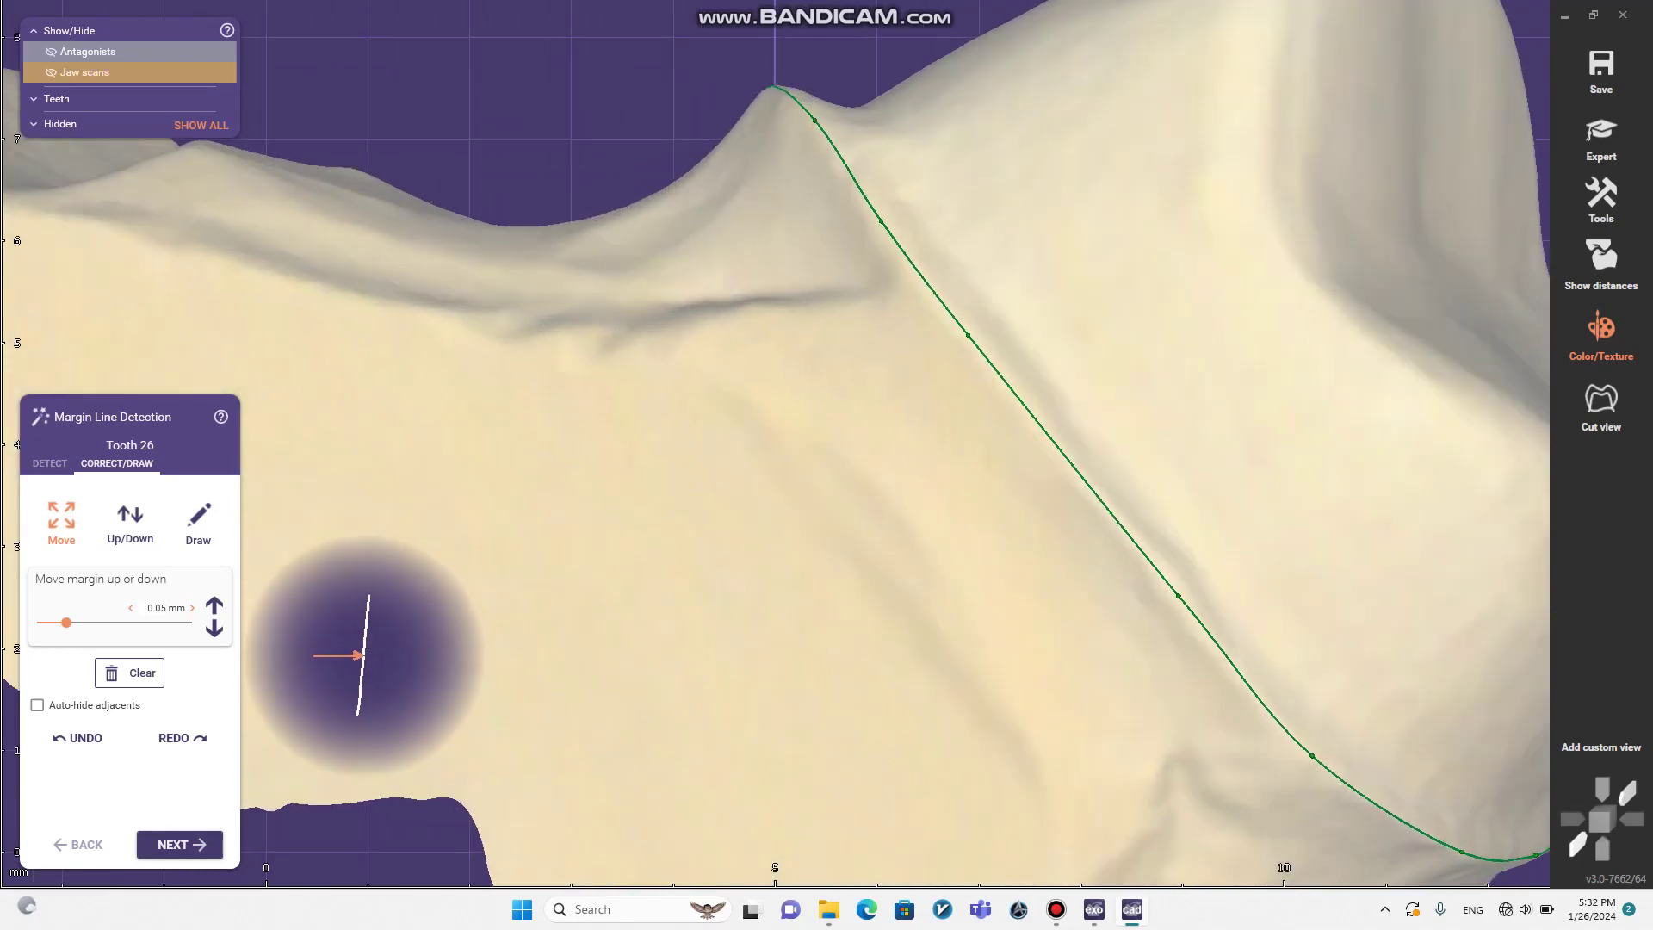
right_click_drag(1086, 653, 1119, 642)
left_click(200, 525)
scroll(1066, 505, "up", 1)
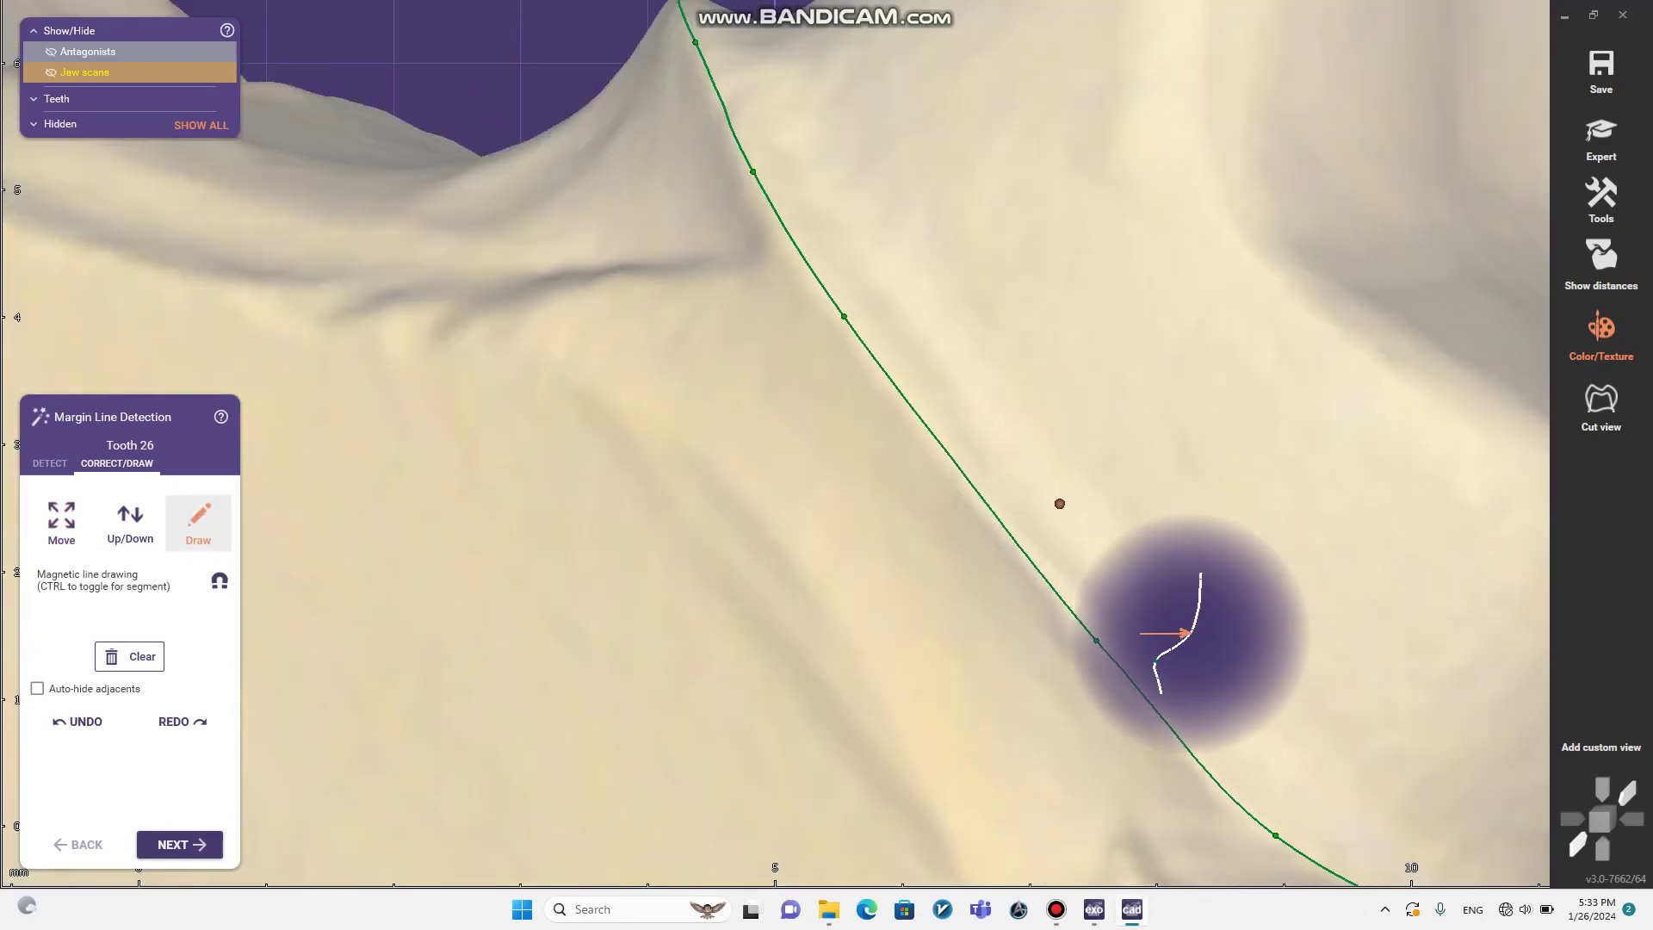
left_click(1186, 713)
scroll(1186, 713, "down", 3)
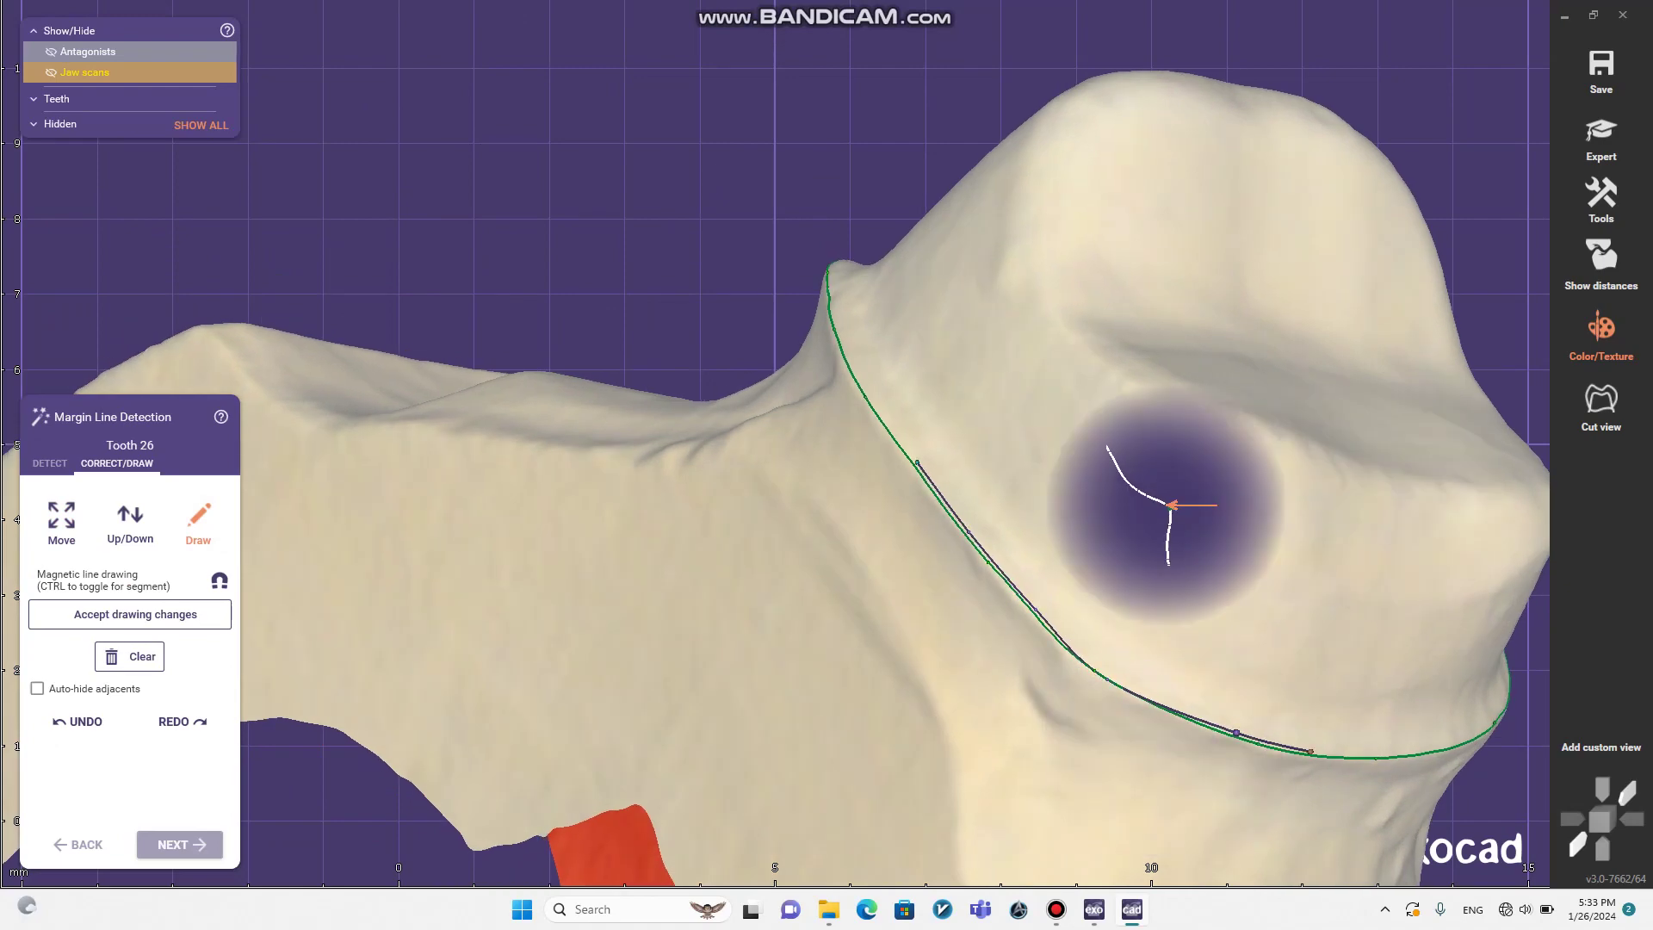
mouse_move(1412, 751)
right_mouse_down()
mouse_move(1421, 775)
mouse_move(1096, 683)
mouse_move(997, 690)
mouse_move(1010, 661)
right_mouse_up()
scroll(996, 689, "down", 3)
scroll(1010, 661, "up", 2)
scroll(1010, 661, "up", 2)
left_click(890, 653)
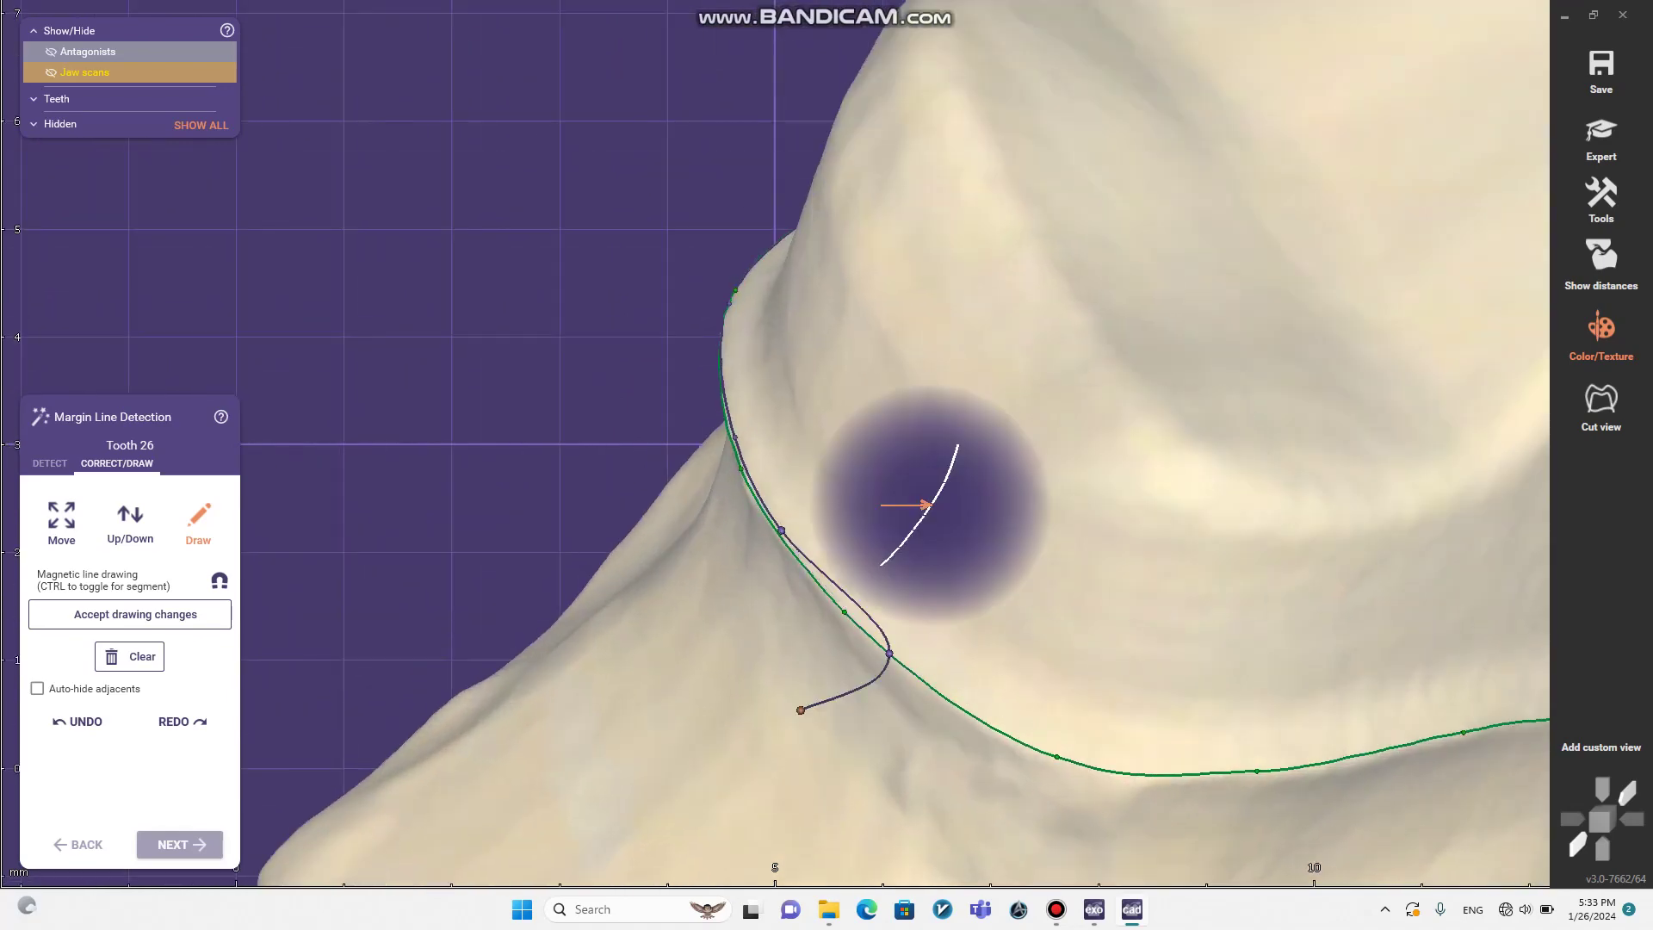
left_click(120, 661)
Step: Adjust the margin points below the grooved side of the preparation with the Up/Down correction mode
mouse_move(654, 685)
right_mouse_down()
mouse_move(1214, 726)
mouse_move(944, 502)
mouse_move(801, 603)
right_mouse_up()
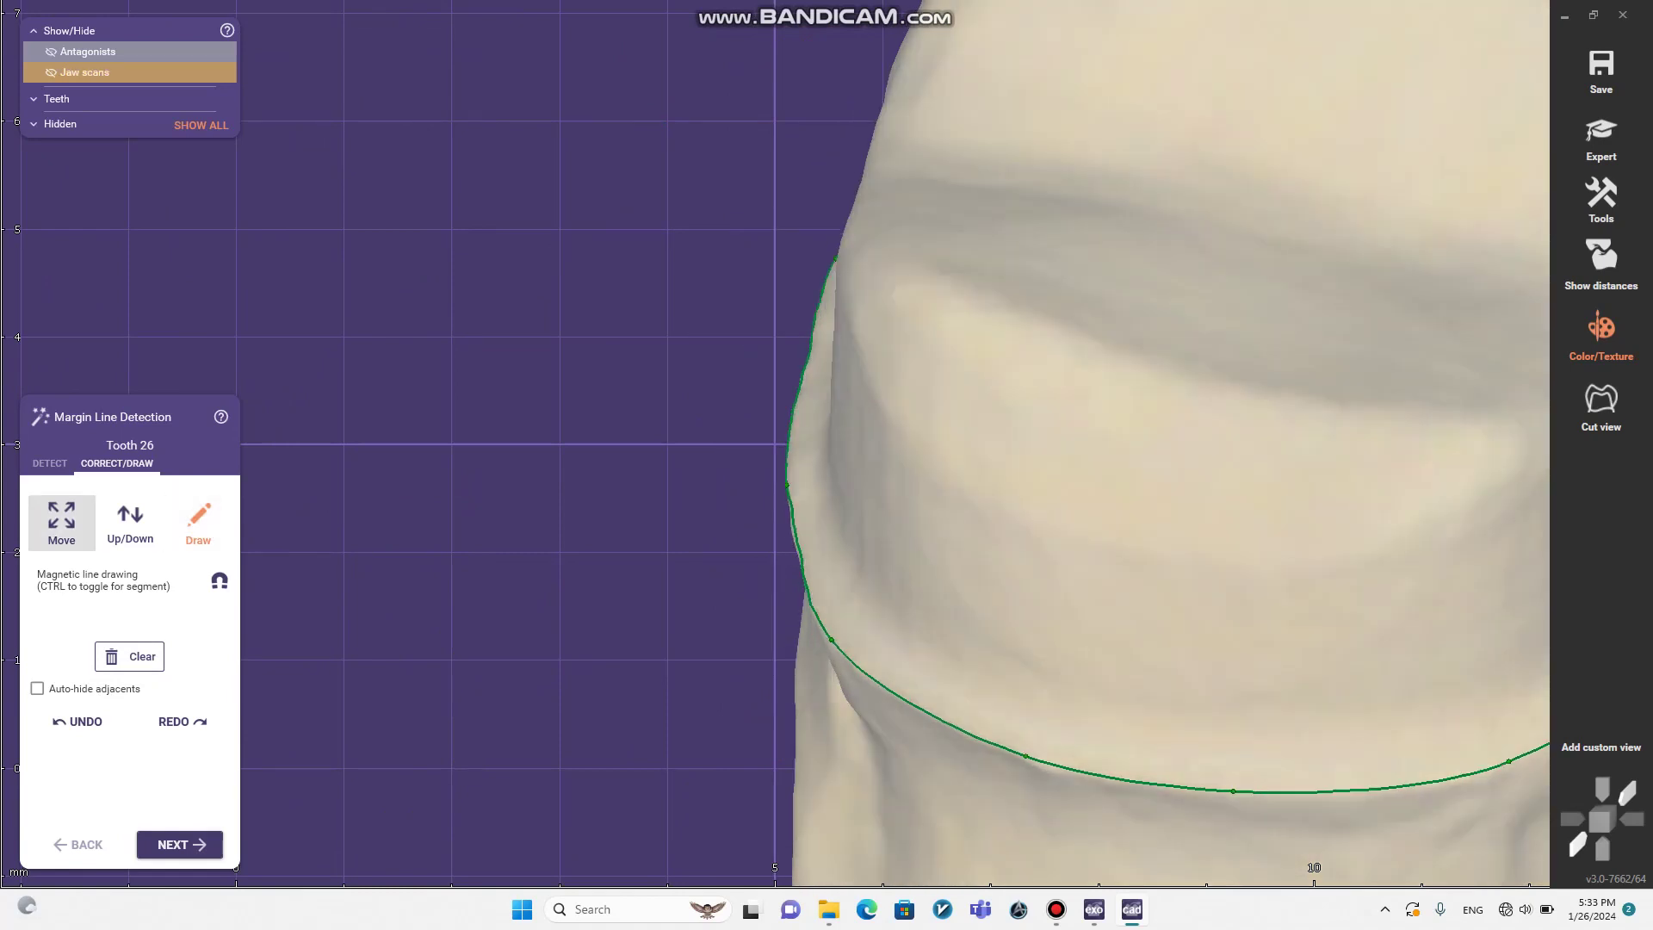
left_click(130, 521)
scroll(1162, 504, "up", 1)
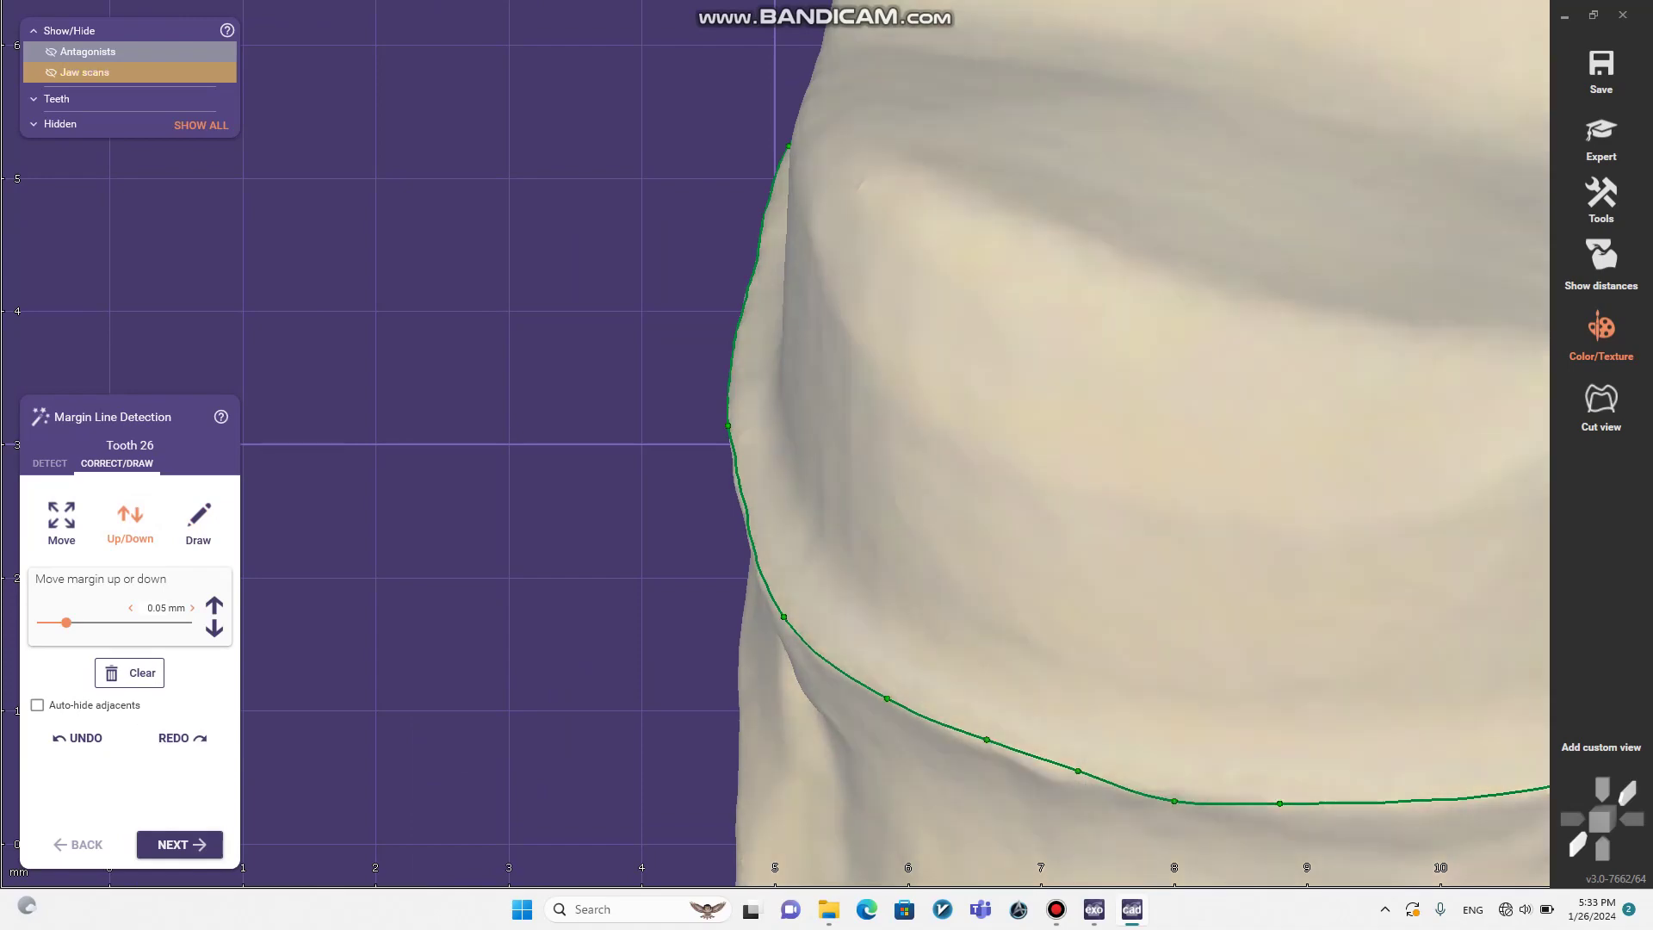
Step: Try clearing the entire margin and starting it from scratch, restore the previous line, and return to Move mode
left_click(130, 672)
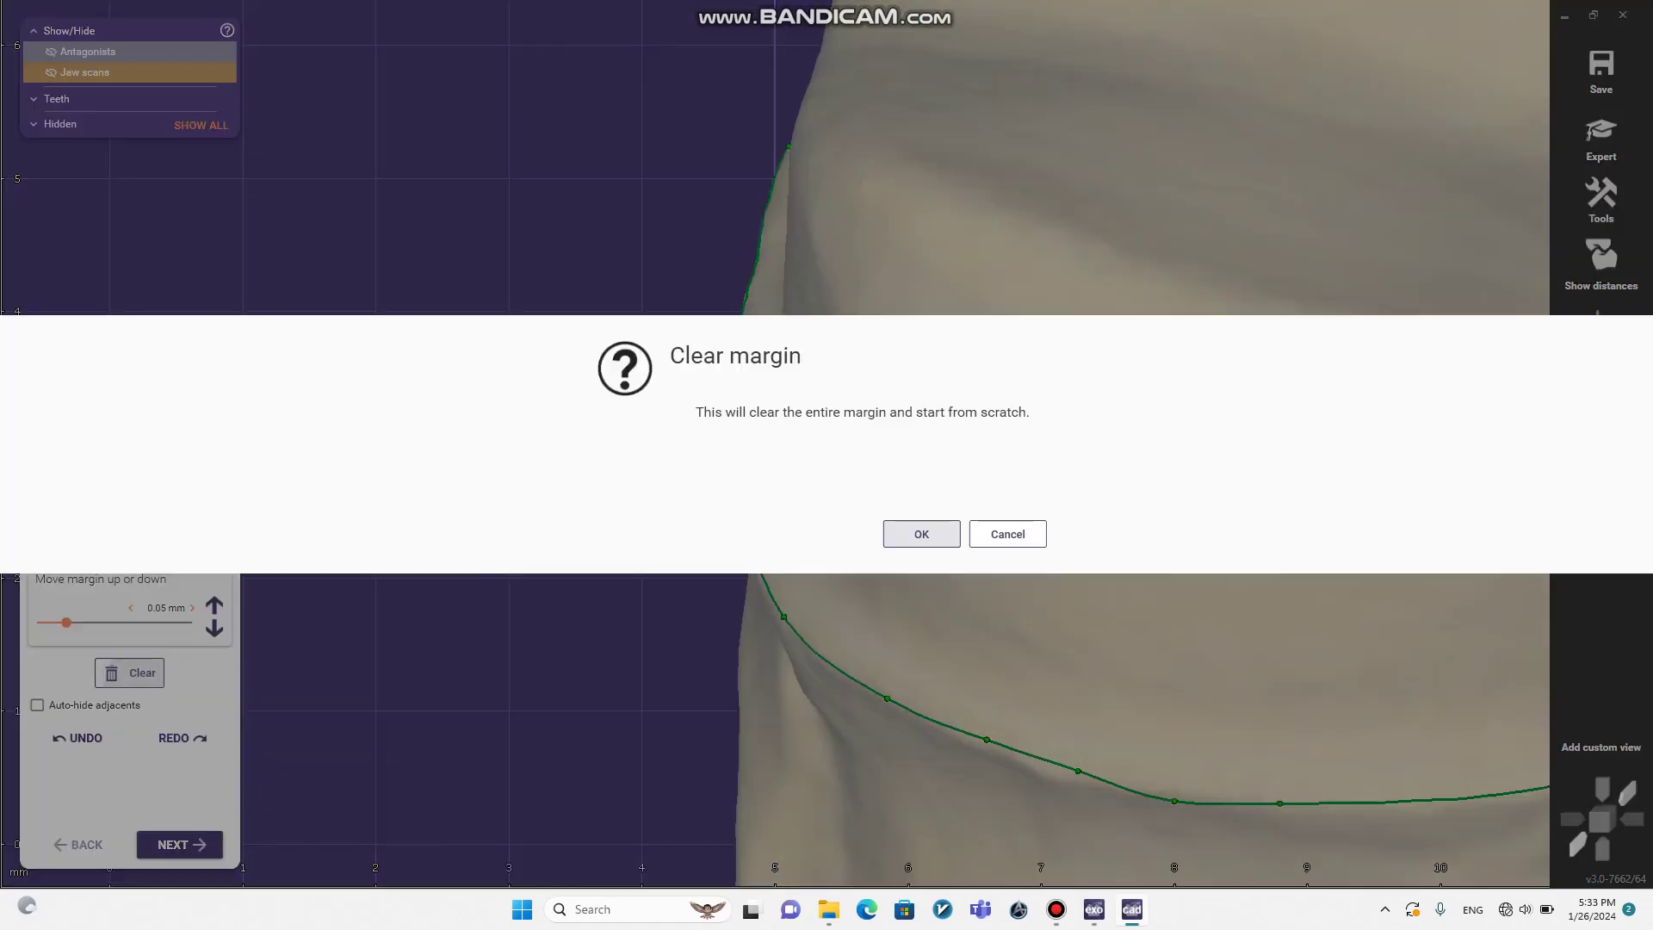
left_click(921, 534)
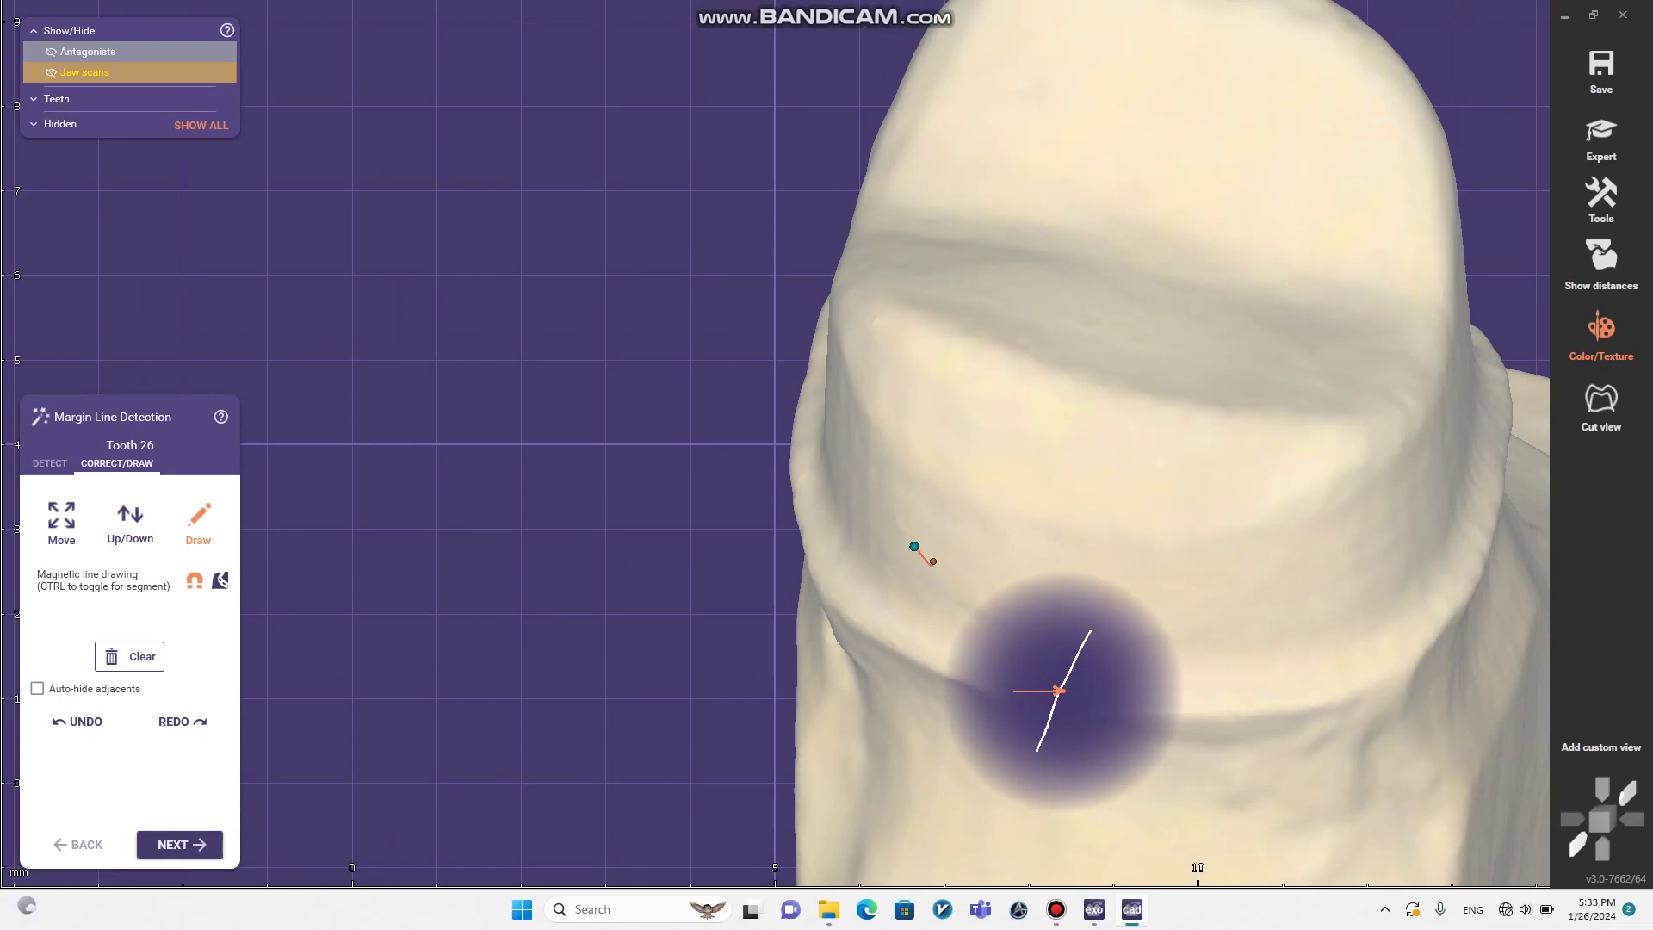
scroll(1051, 685, "down", 2)
right_click_drag(1051, 684, 1248, 602)
scroll(333, 614, "up", 3)
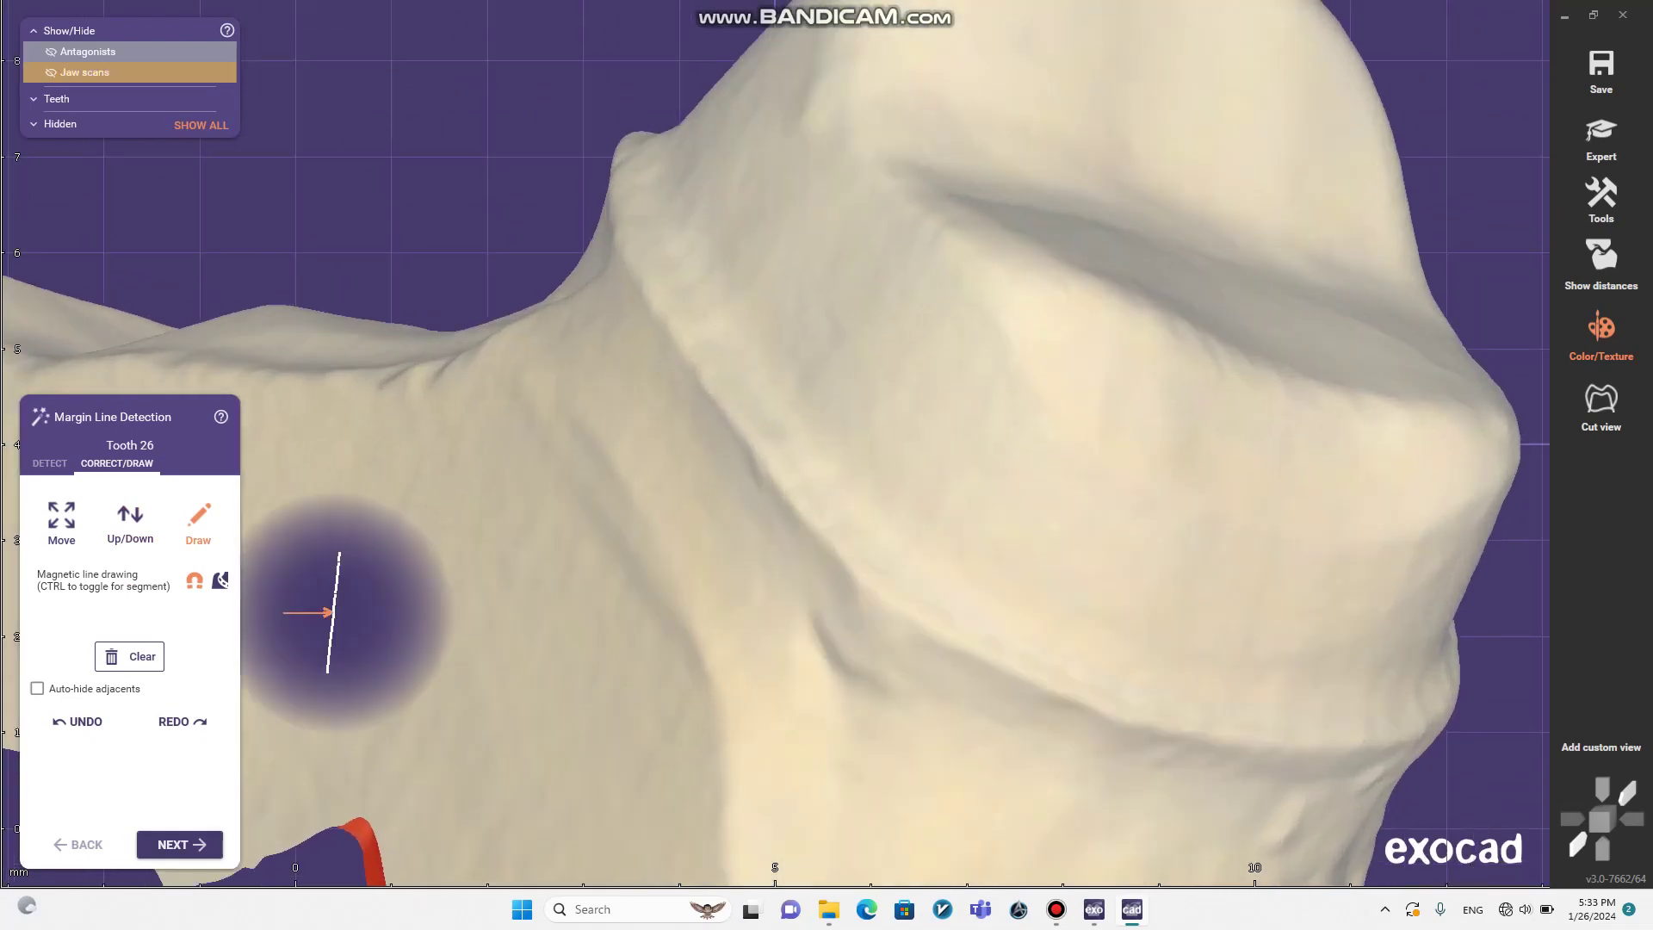
left_click(62, 524)
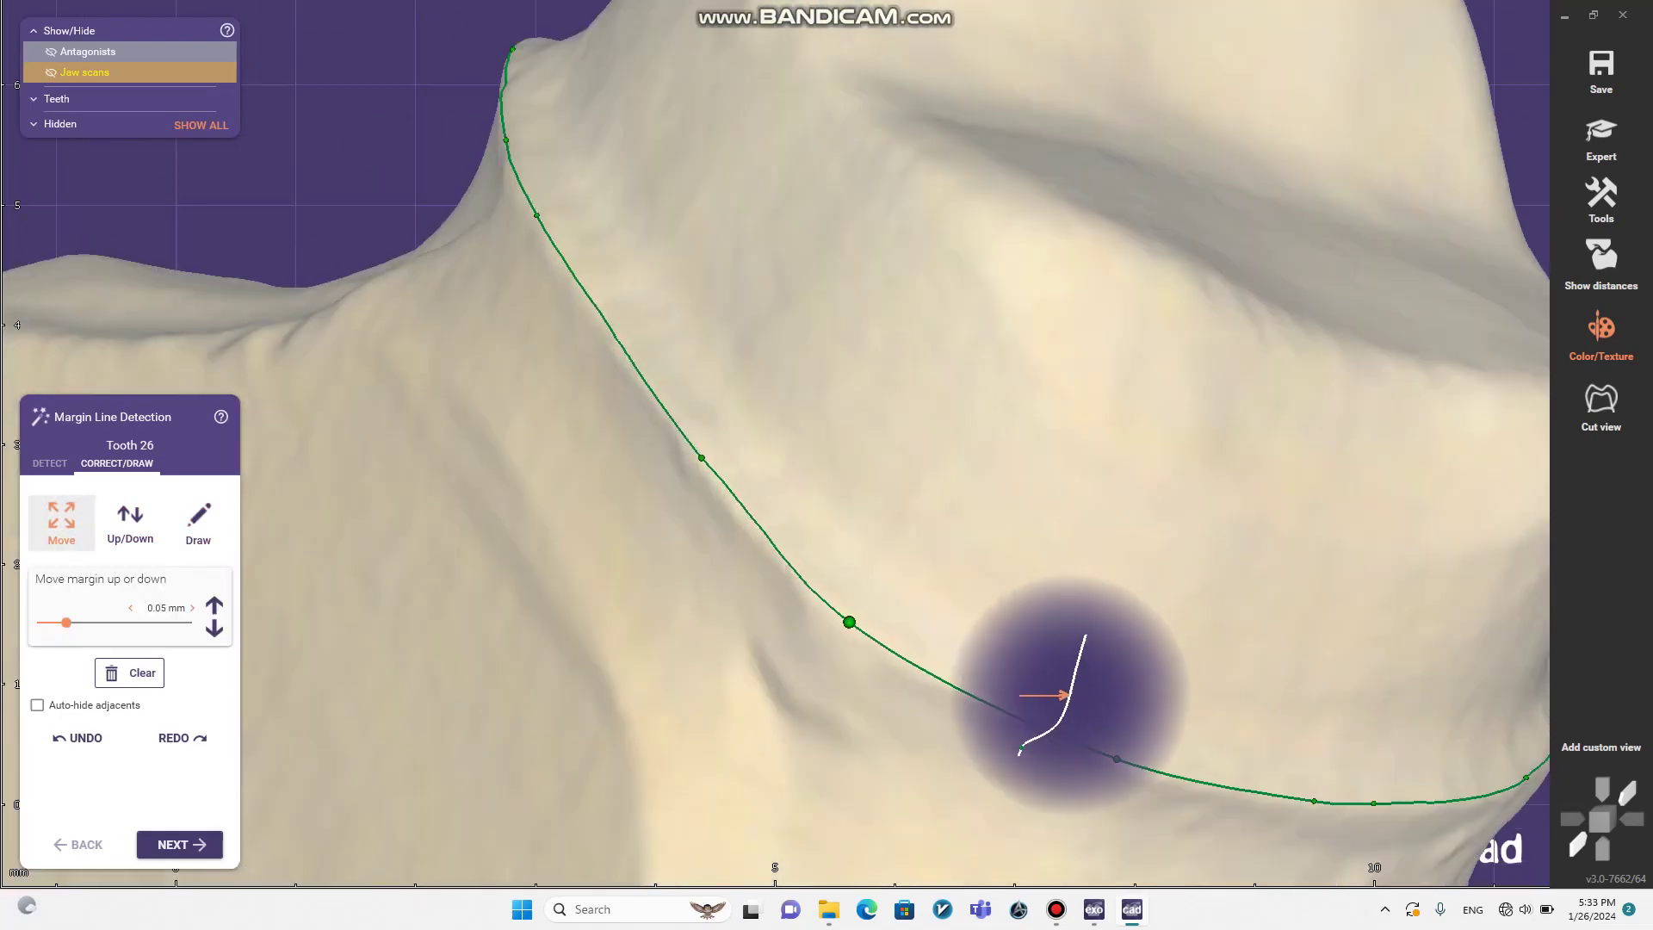
Step: Move the margin point midway along the grooved side so it sits on the edge, evenly spaced between its neighbours
scroll(1007, 724, "down", 2)
right_click_drag(1007, 723, 1022, 723)
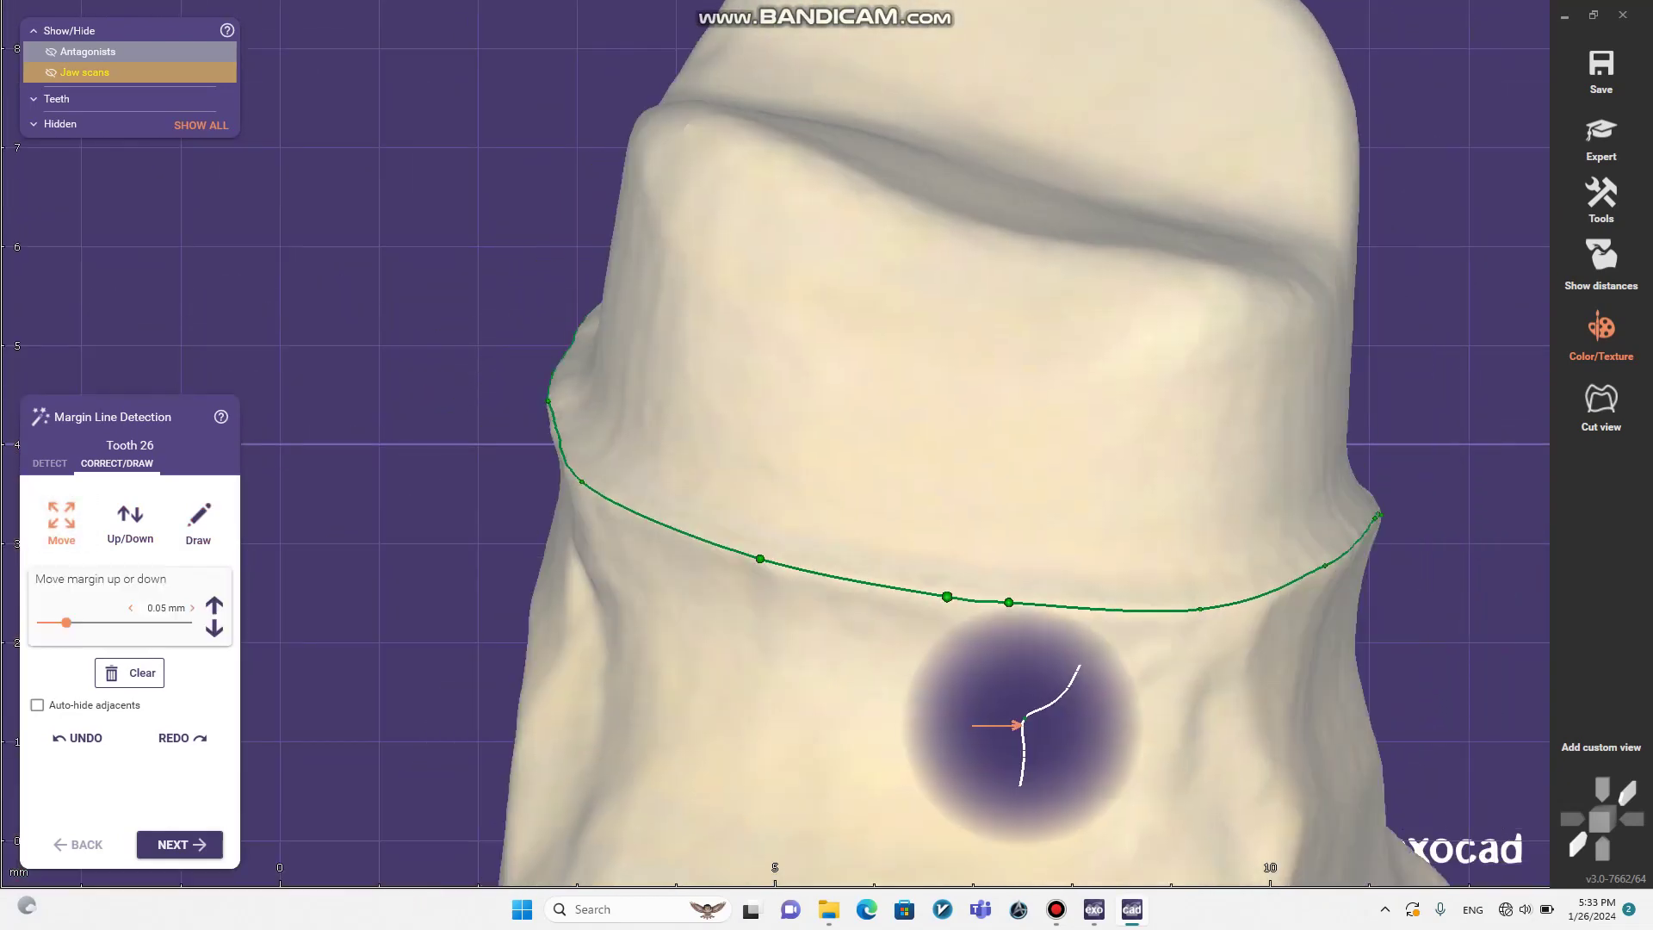
scroll(1072, 729, "up", 2)
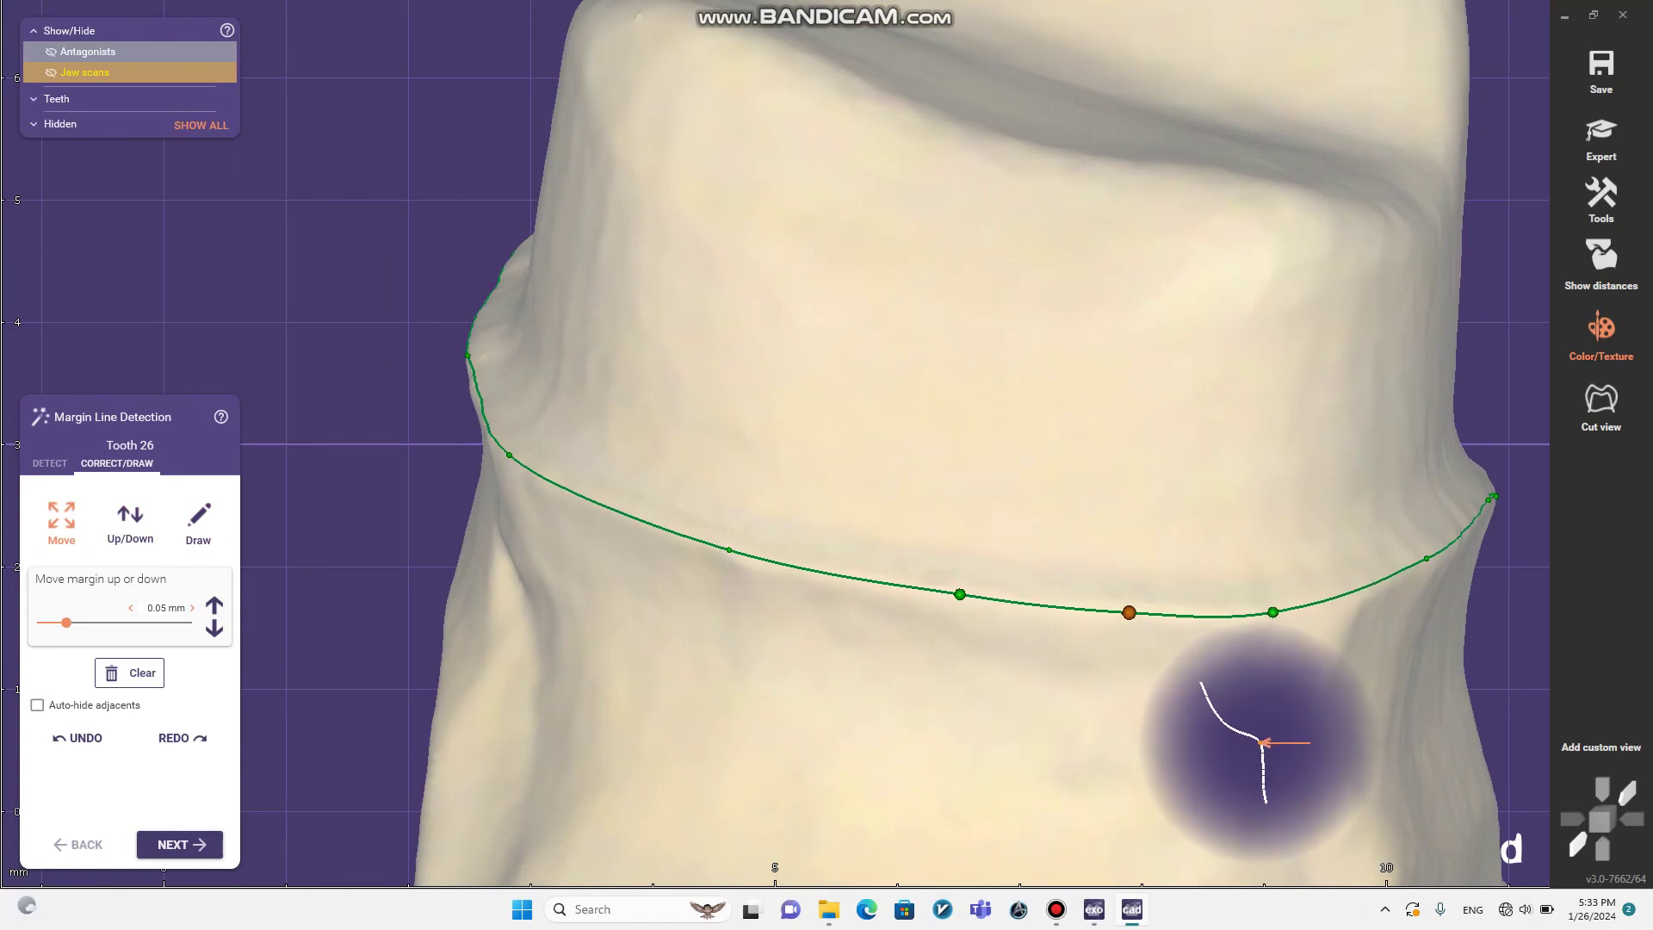
right_click_drag(1173, 565, 430, 598)
scroll(1047, 576, "down", 2)
right_click_drag(1047, 576, 930, 594)
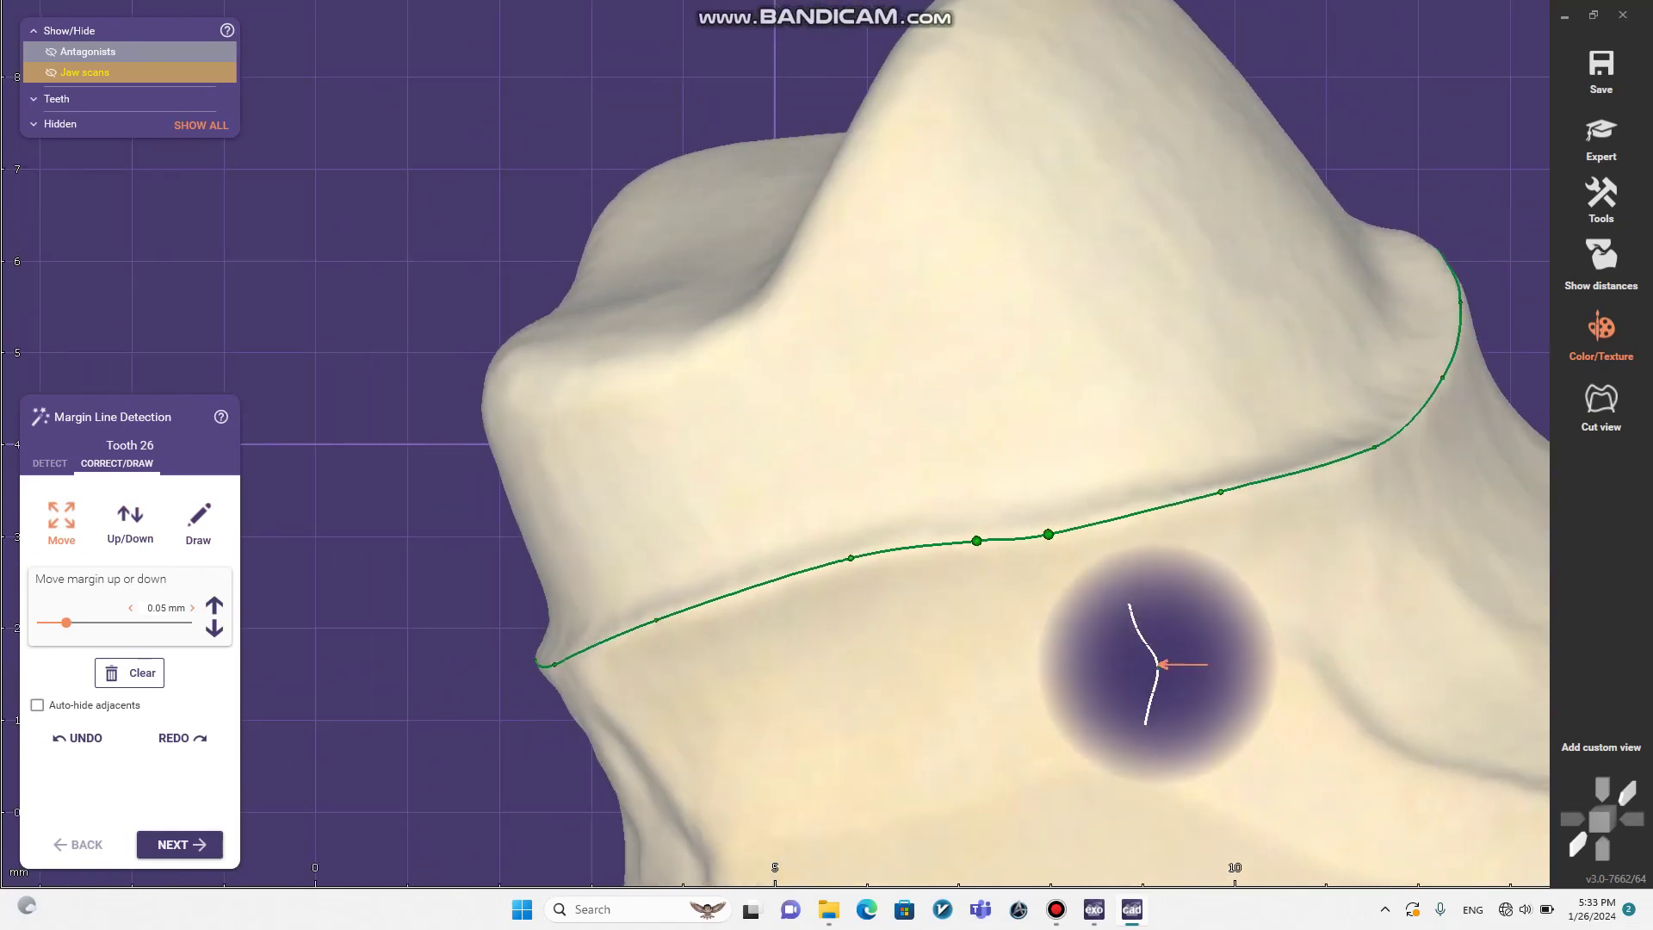
Step: Add a margin point on the long straight stretch of the preparation edge above the oblique crease
scroll(1023, 539, "up", 3)
scroll(1095, 525, "down", 3)
right_click_drag(1149, 594, 1204, 416)
scroll(1289, 619, "up", 10)
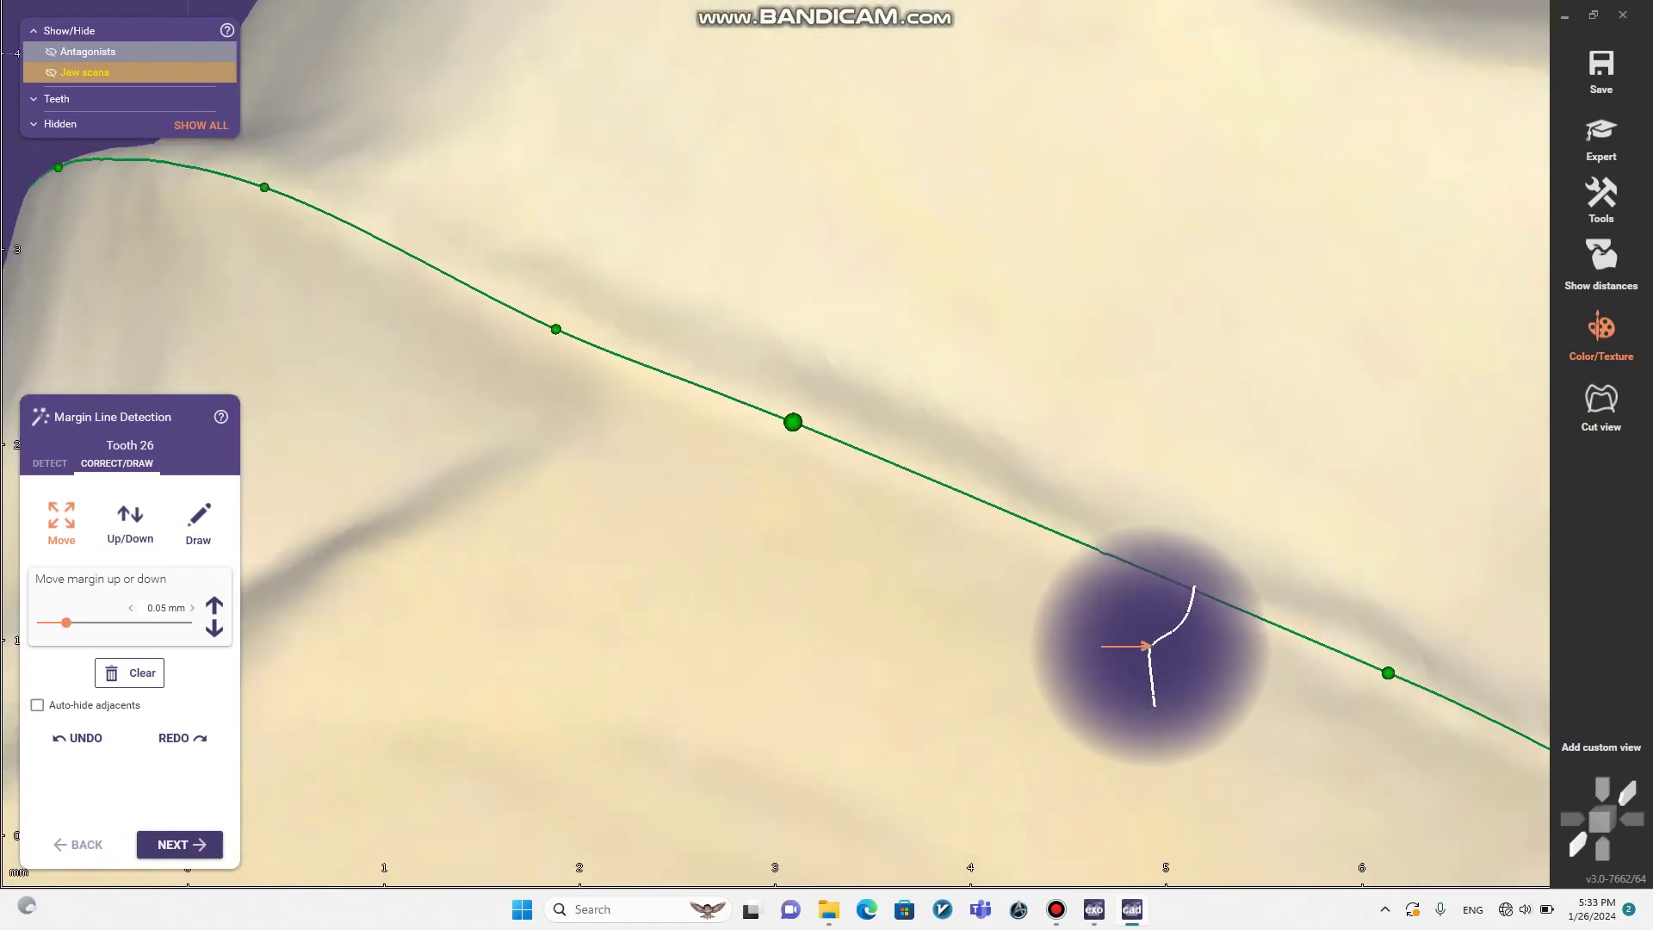
scroll(1193, 667, "down", 4)
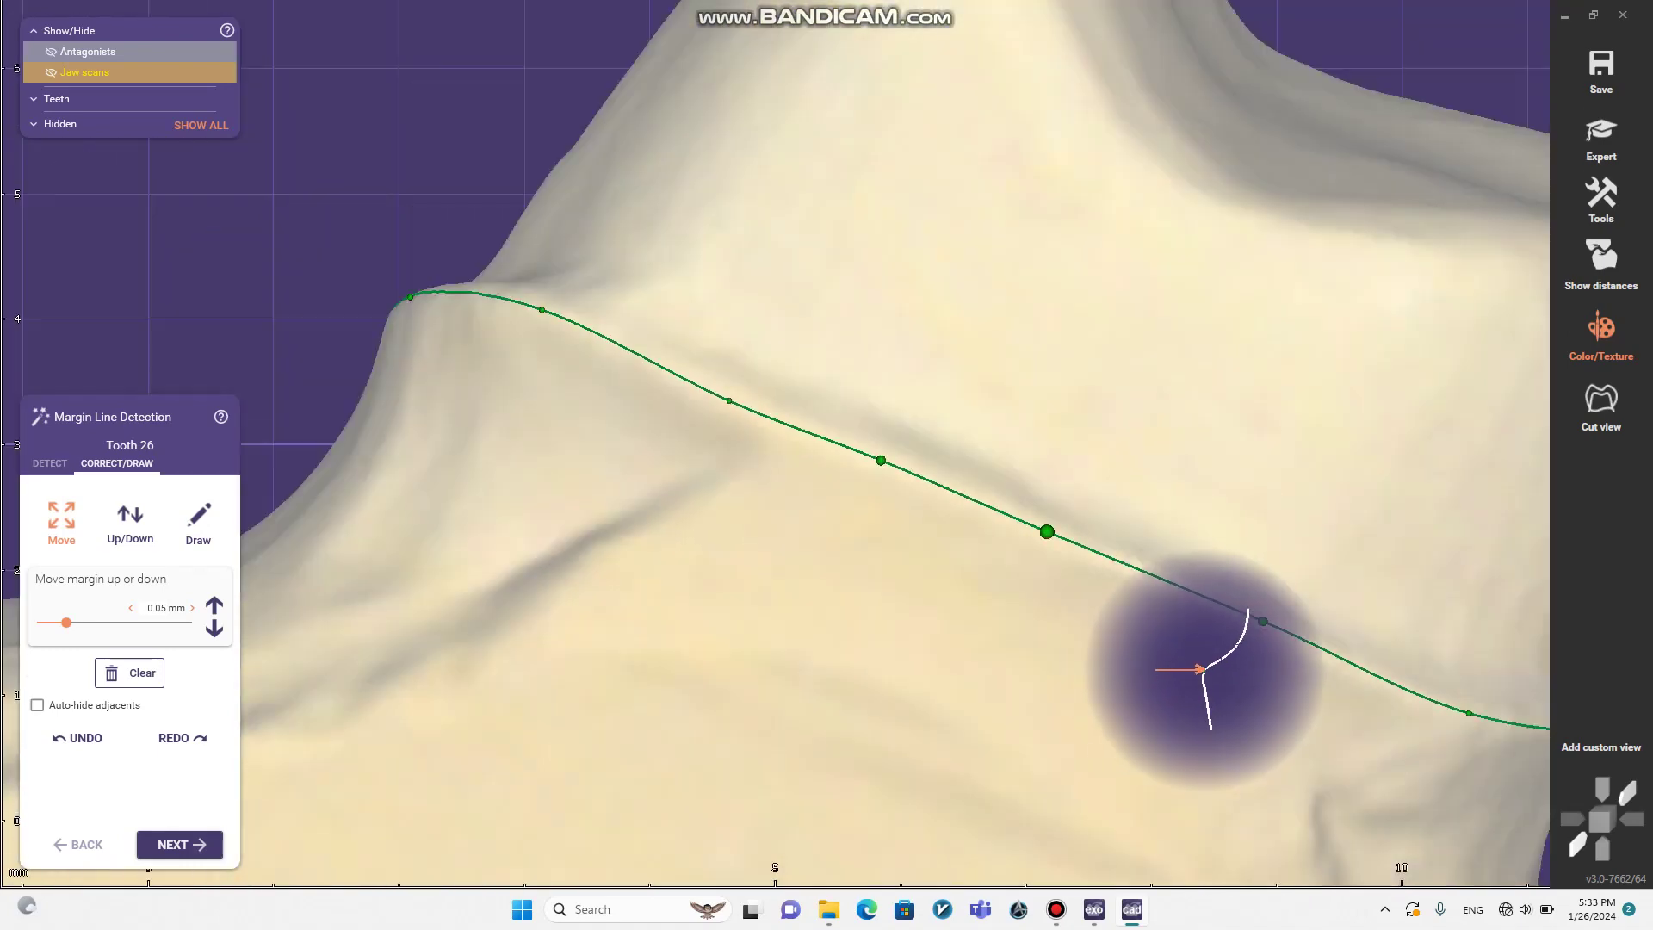
Step: Pull the margin points at the bend above the oblique crease up onto the preparation edge
right_click_drag(1199, 669, 1114, 612)
scroll(1114, 613, "up", 3)
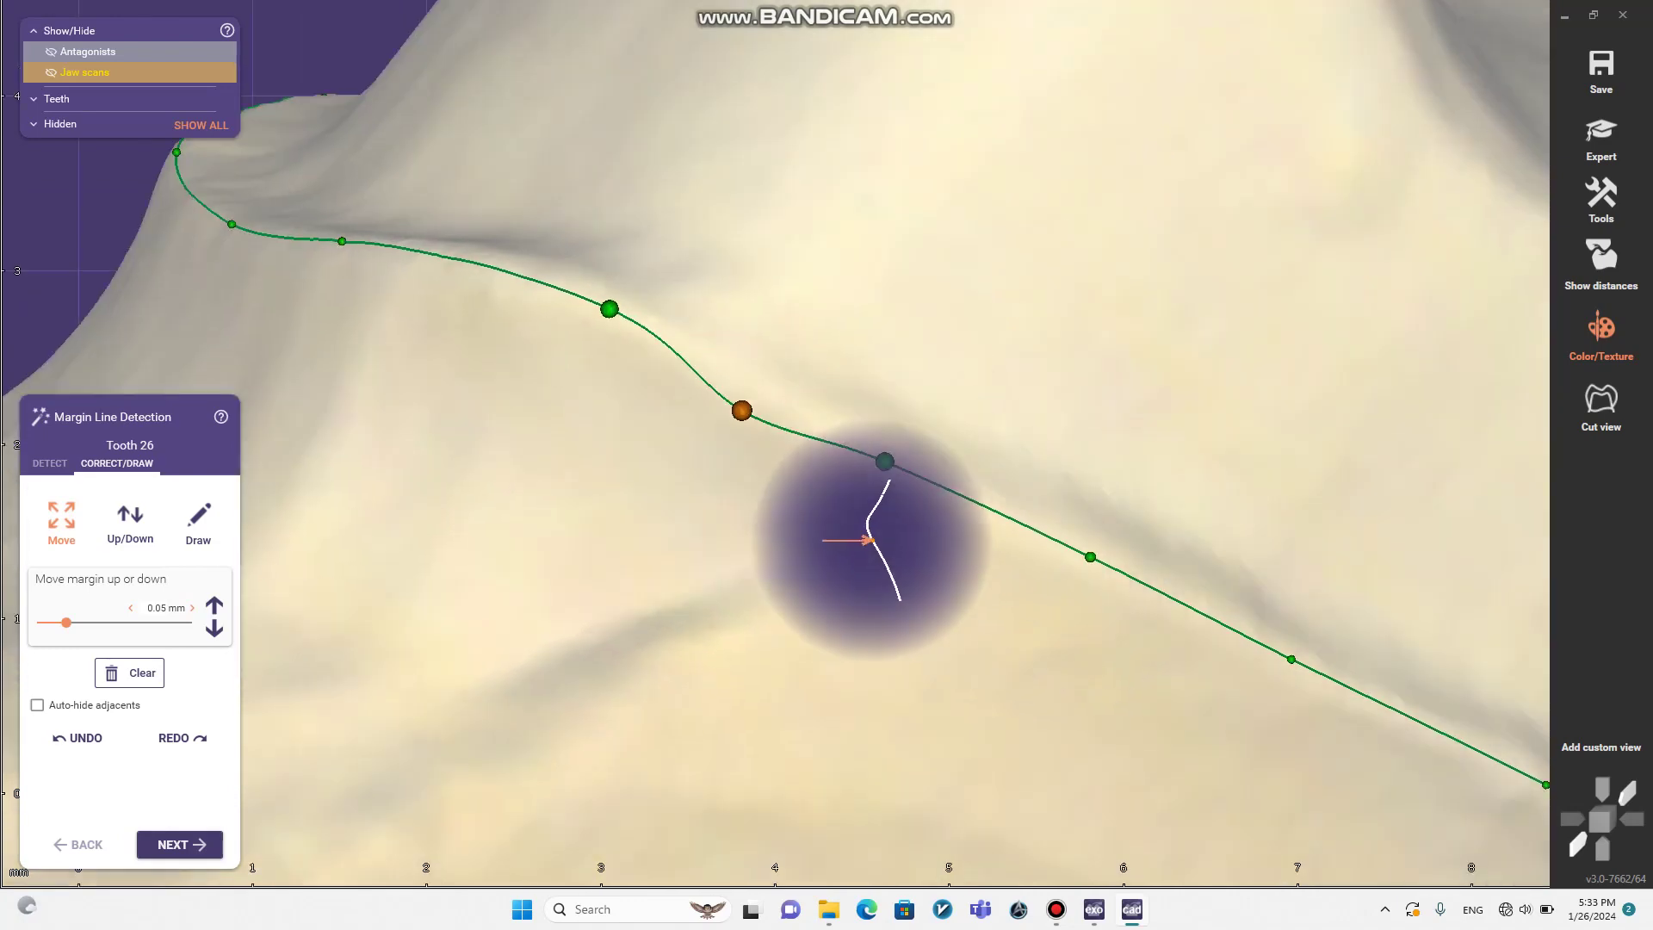
left_click_drag(900, 497, 889, 522)
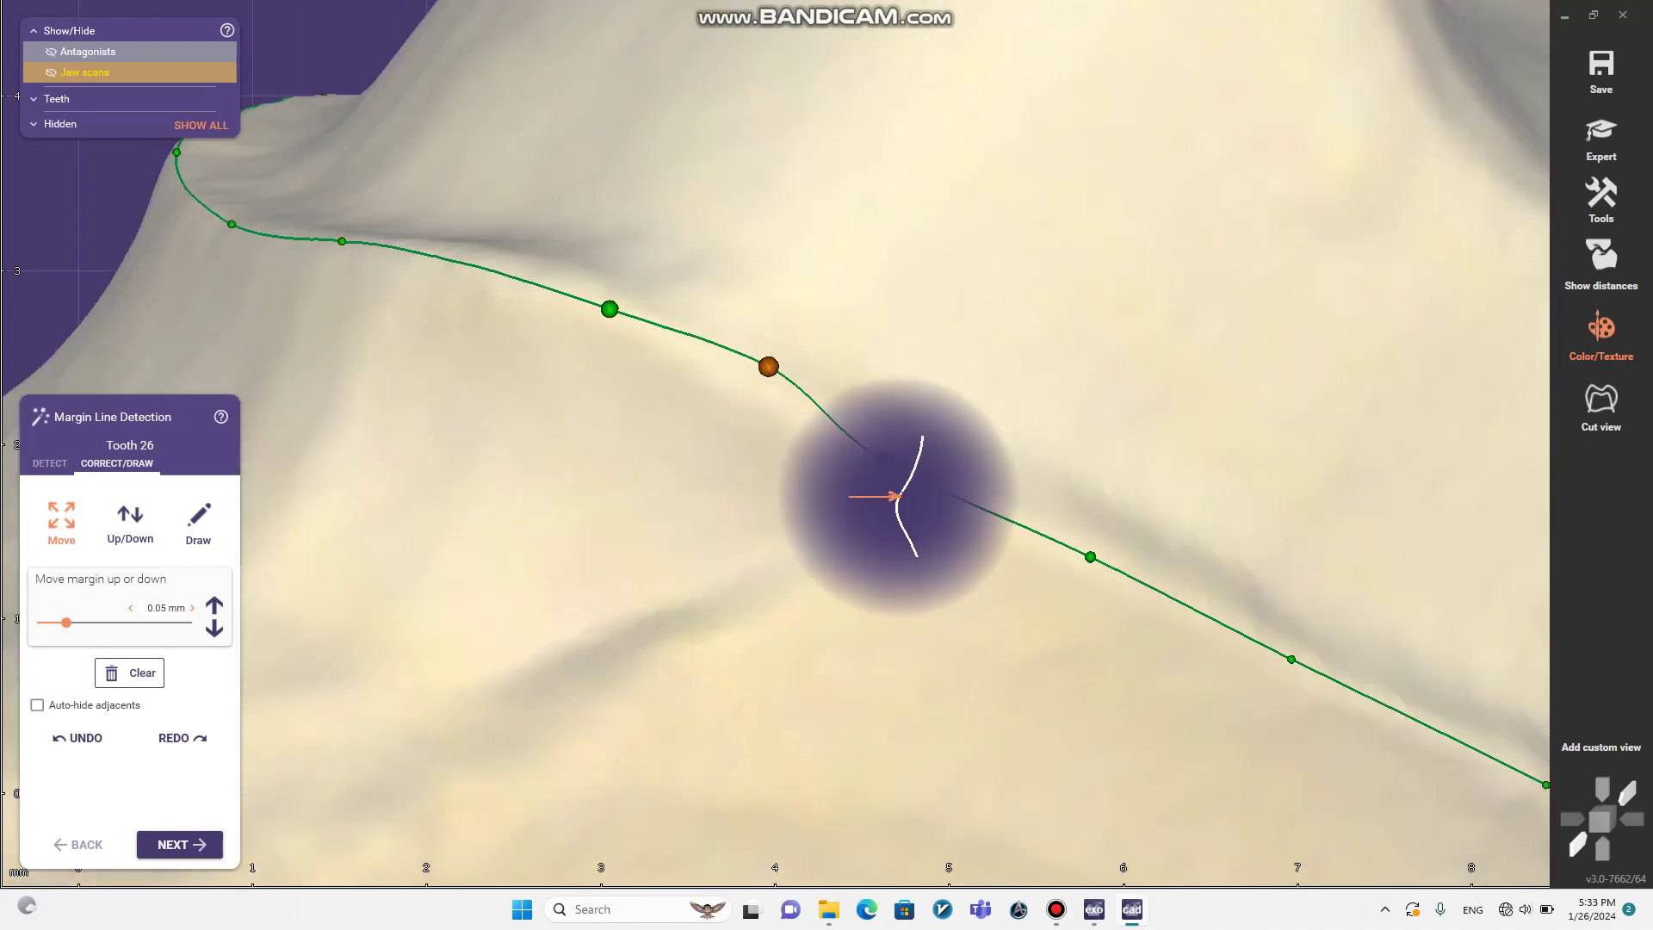
Step: Fine-tune the middle margin point at the bend so the line runs smoothly between its neighbouring points
scroll(891, 505, "down", 6)
right_click_drag(891, 505, 676, 524)
scroll(676, 524, "up", 2)
scroll(904, 670, "up", 1)
right_click_drag(911, 663, 1325, 720)
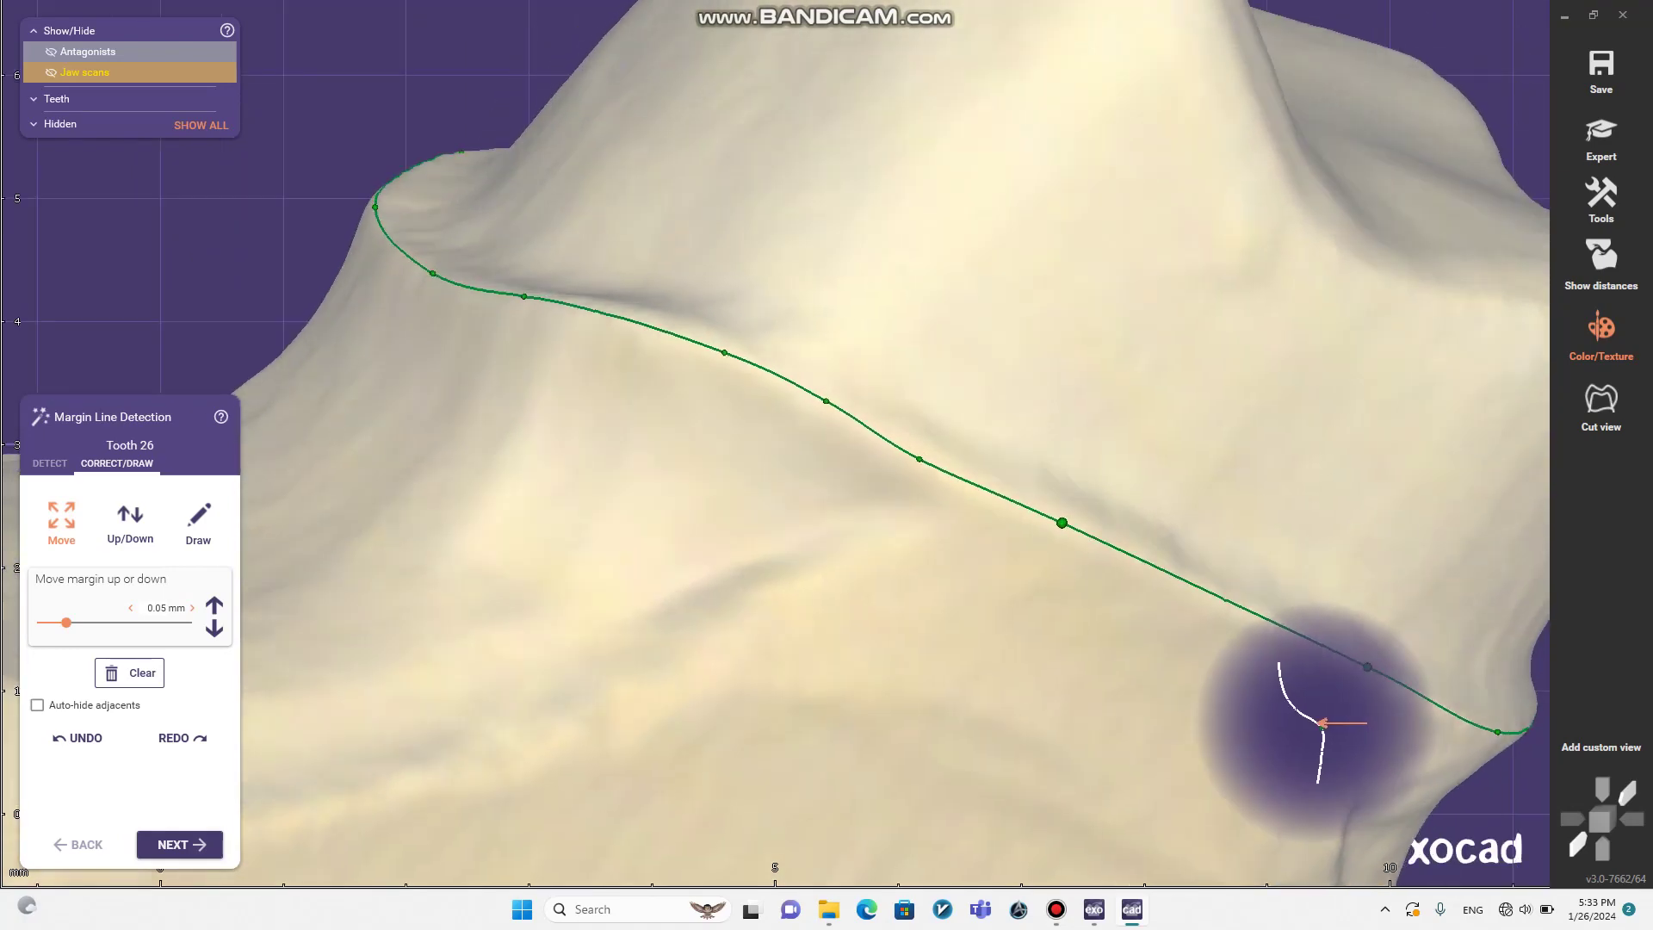
scroll(911, 612, "up", 3)
right_click_drag(911, 612, 1111, 601)
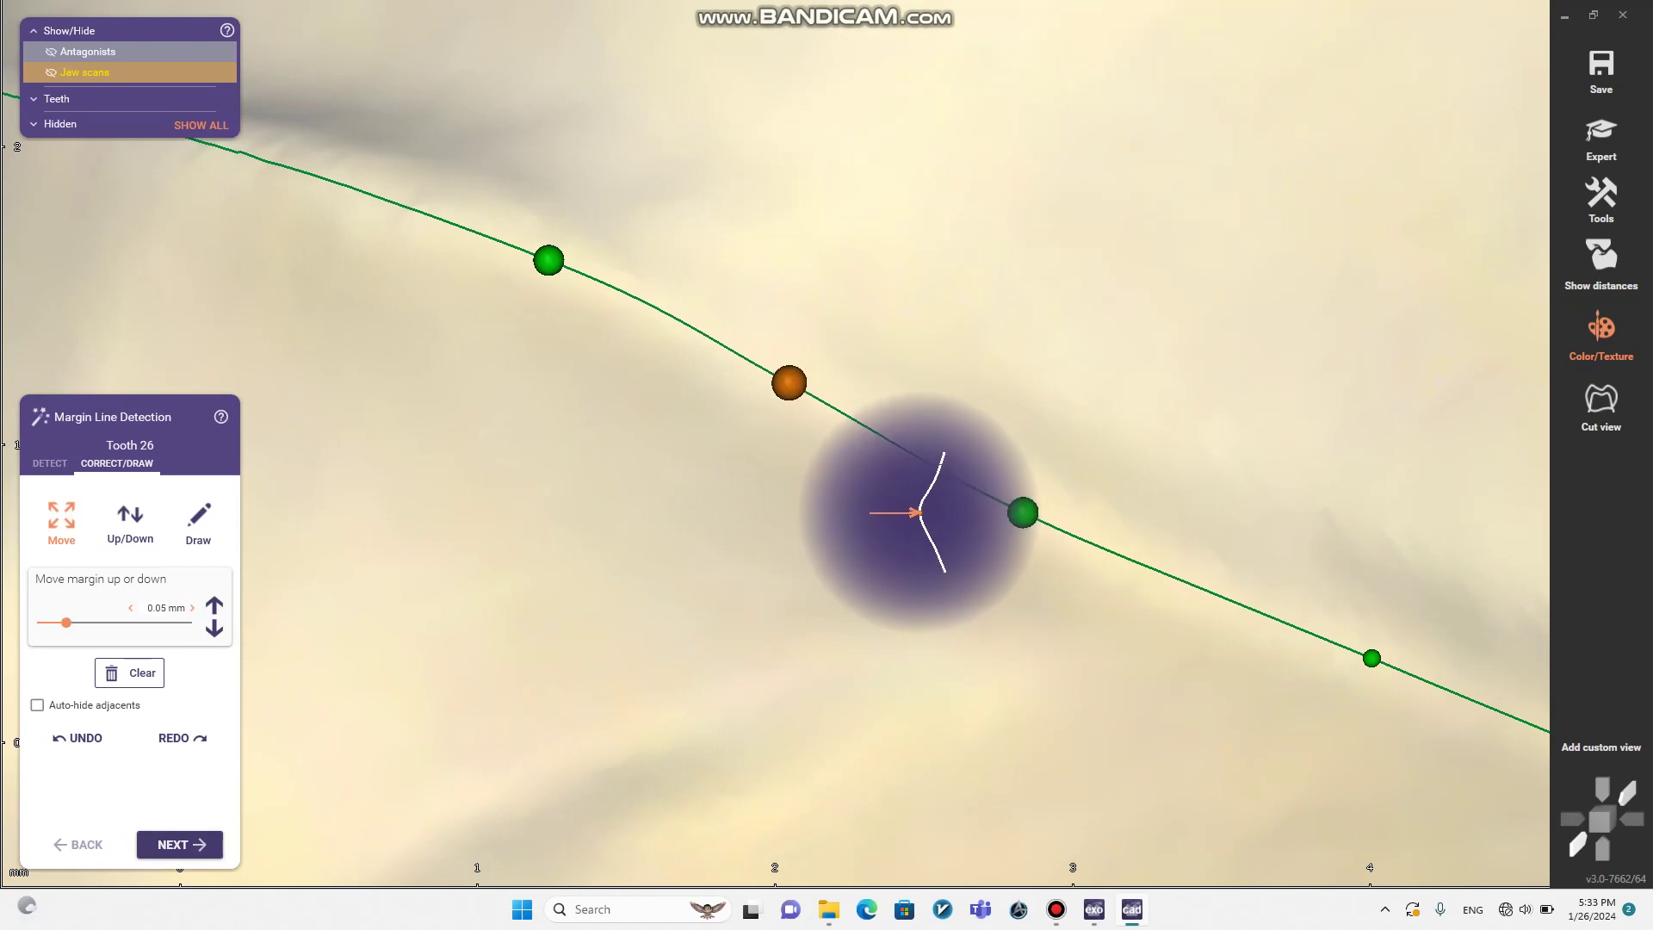
Step: Inspect the corrected margin line up close along the long side and around the adjoining bend
scroll(927, 518, "down", 5)
mouse_move(1025, 609)
right_mouse_down()
mouse_move(1217, 701)
mouse_move(749, 487)
right_mouse_up()
scroll(861, 565, "up", 4)
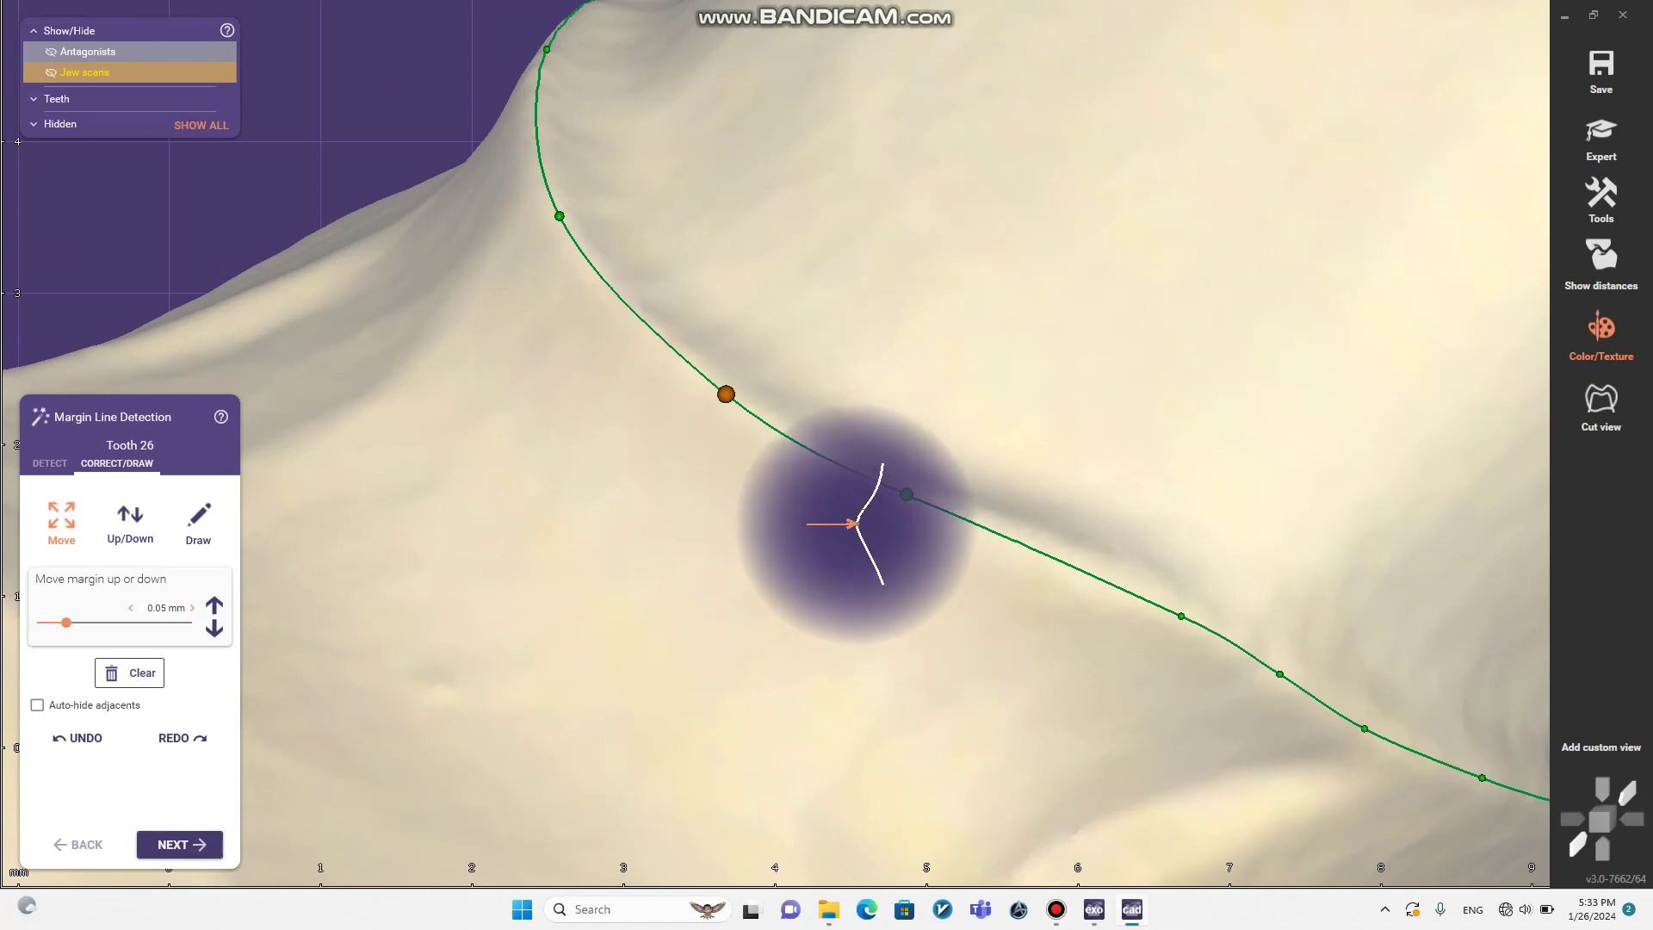
scroll(886, 675, "down", 4)
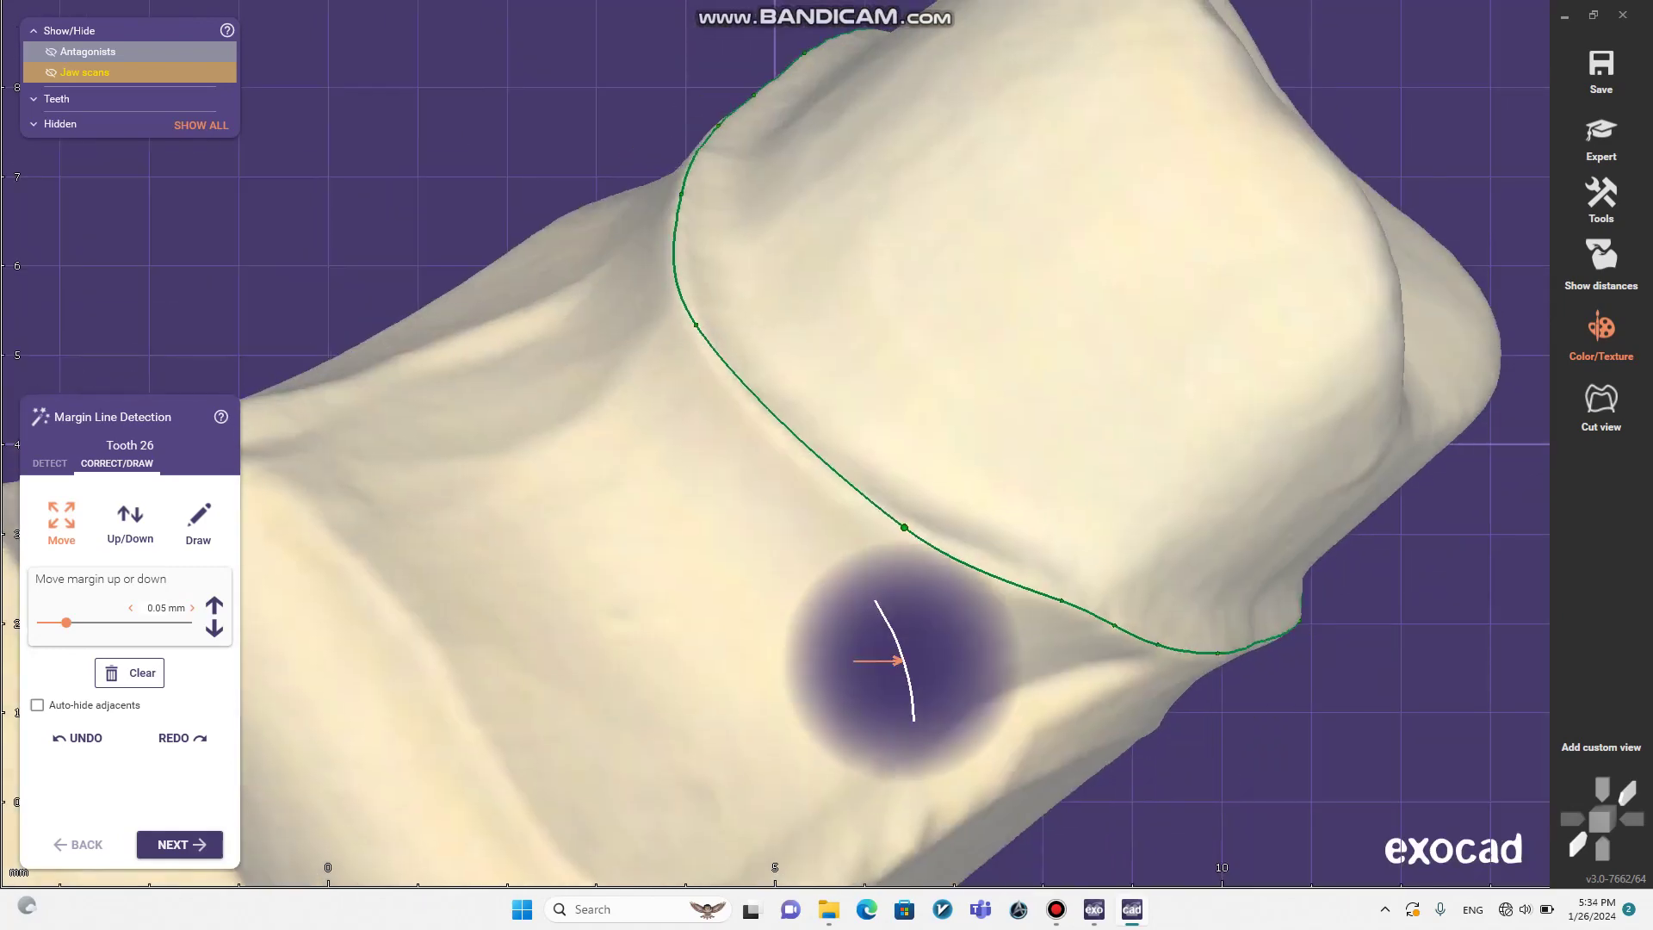
scroll(948, 559, "up", 4)
scroll(951, 534, "down", 4)
scroll(895, 490, "up", 4)
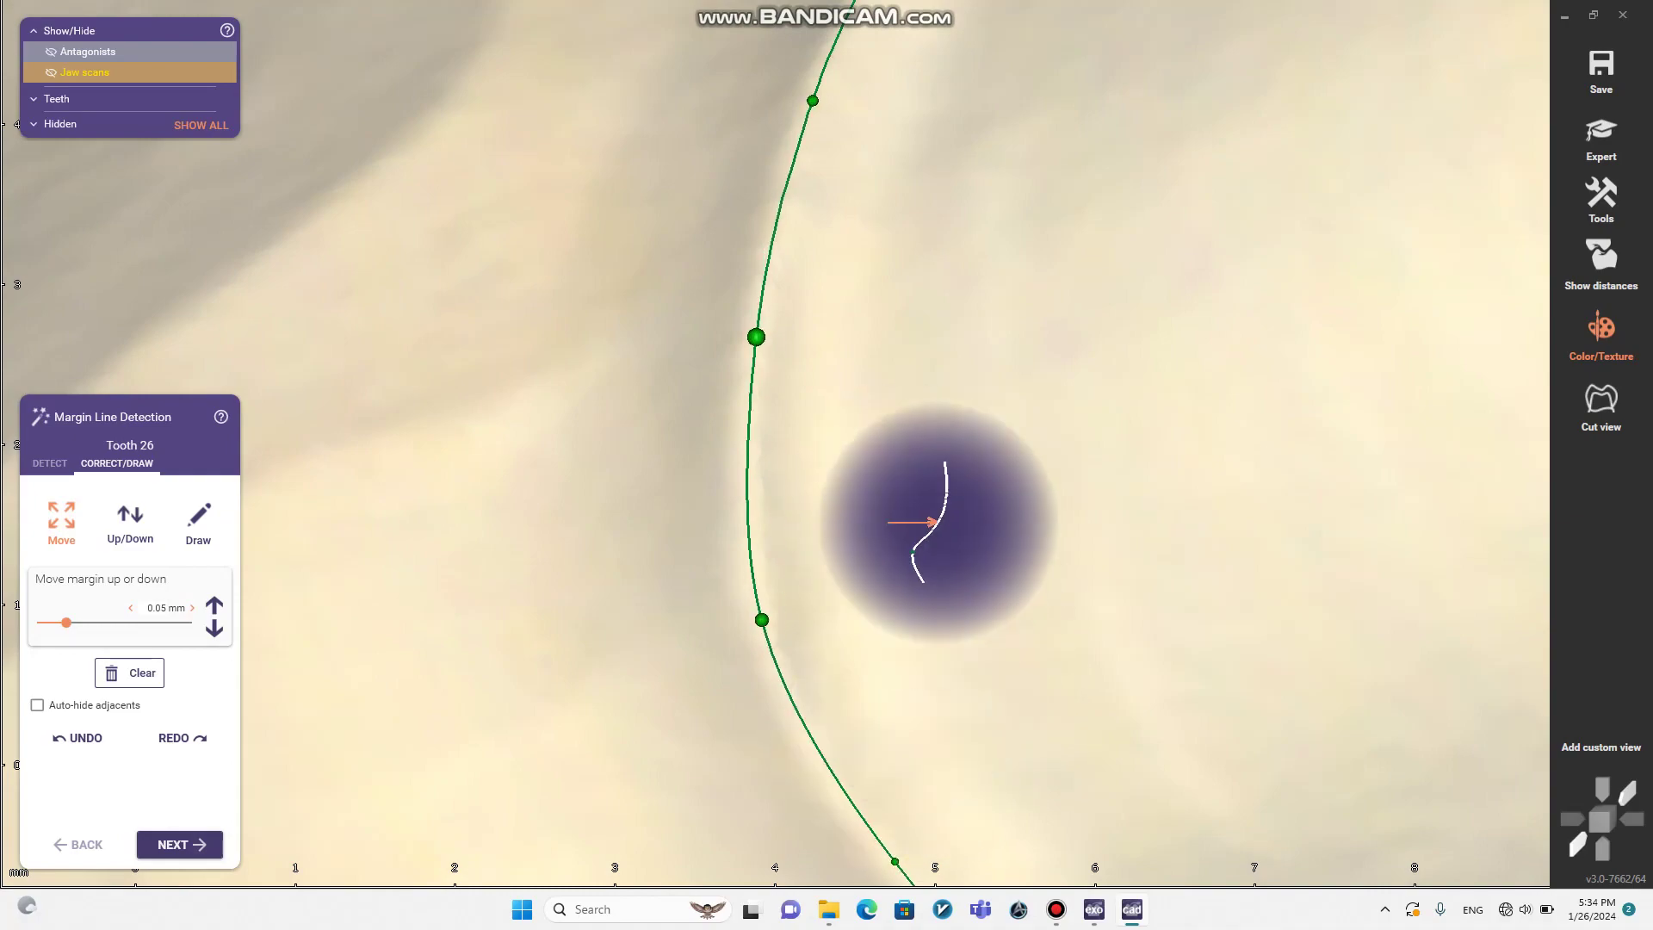
Step: Nudge two neighbouring margin points at the lowest part of the rounded end onto the preparation edge
scroll(926, 564, "down", 5)
right_click_drag(915, 502, 1156, 327)
scroll(1156, 326, "up", 1)
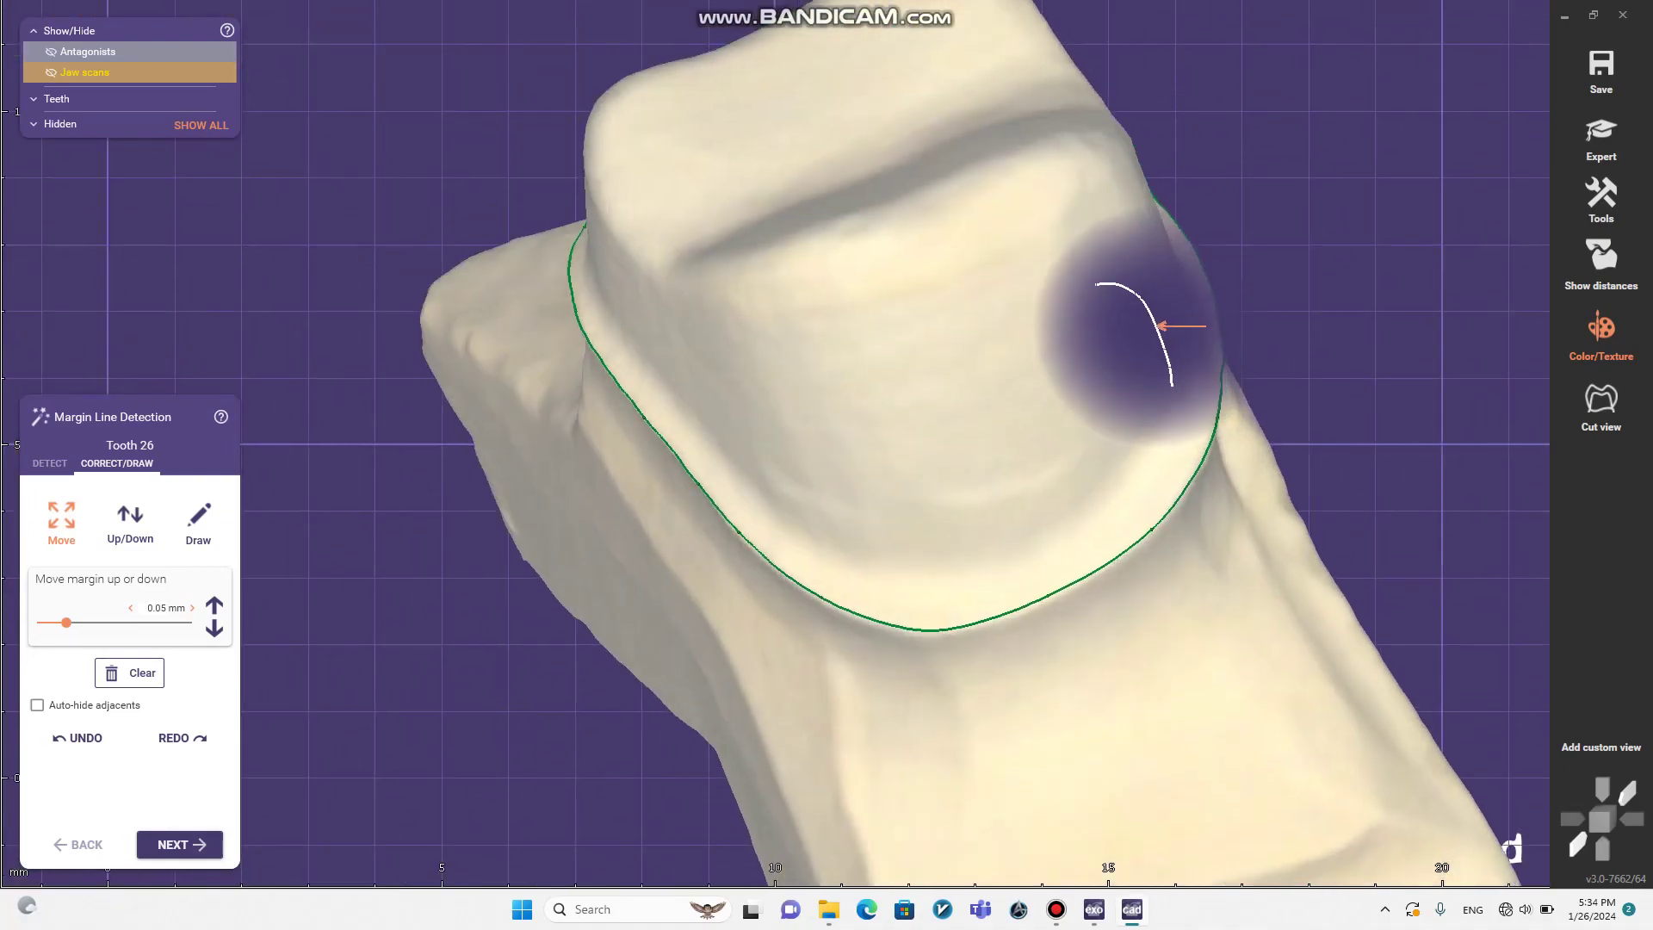
scroll(1083, 586, "up", 5)
left_click_drag(993, 612, 994, 621)
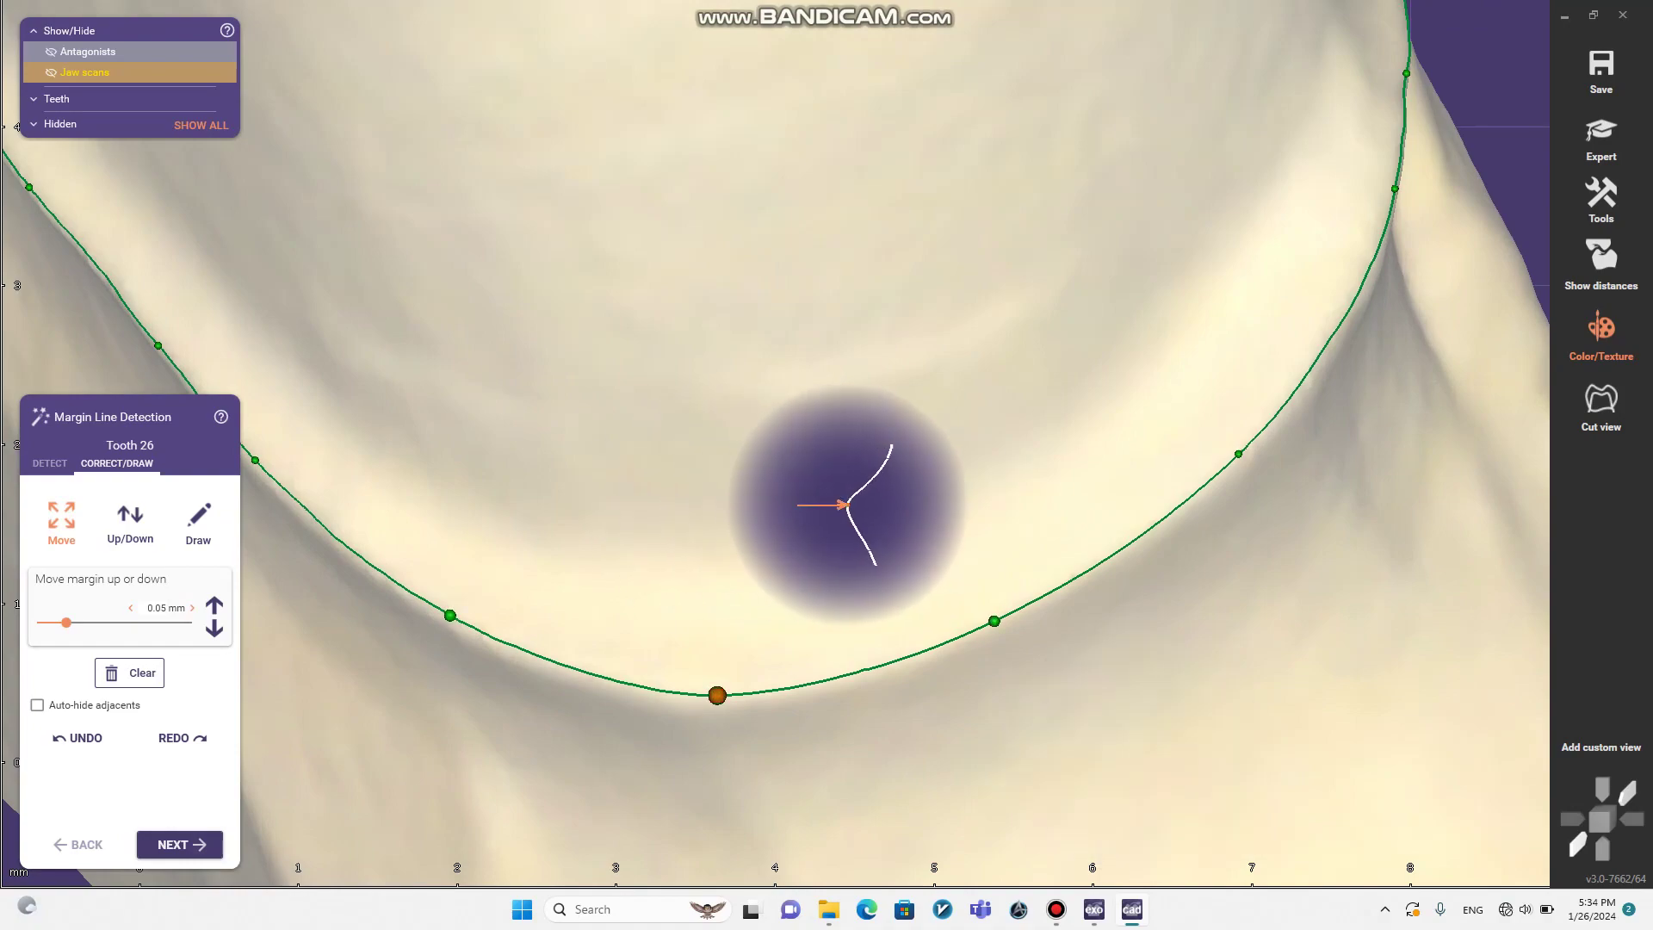
left_click_drag(717, 695, 718, 698)
Step: Check the complete margin line around tooth 26 from the occlusal side and from the side of the die
scroll(839, 779, "down", 6)
right_click_drag(912, 698, 835, 823)
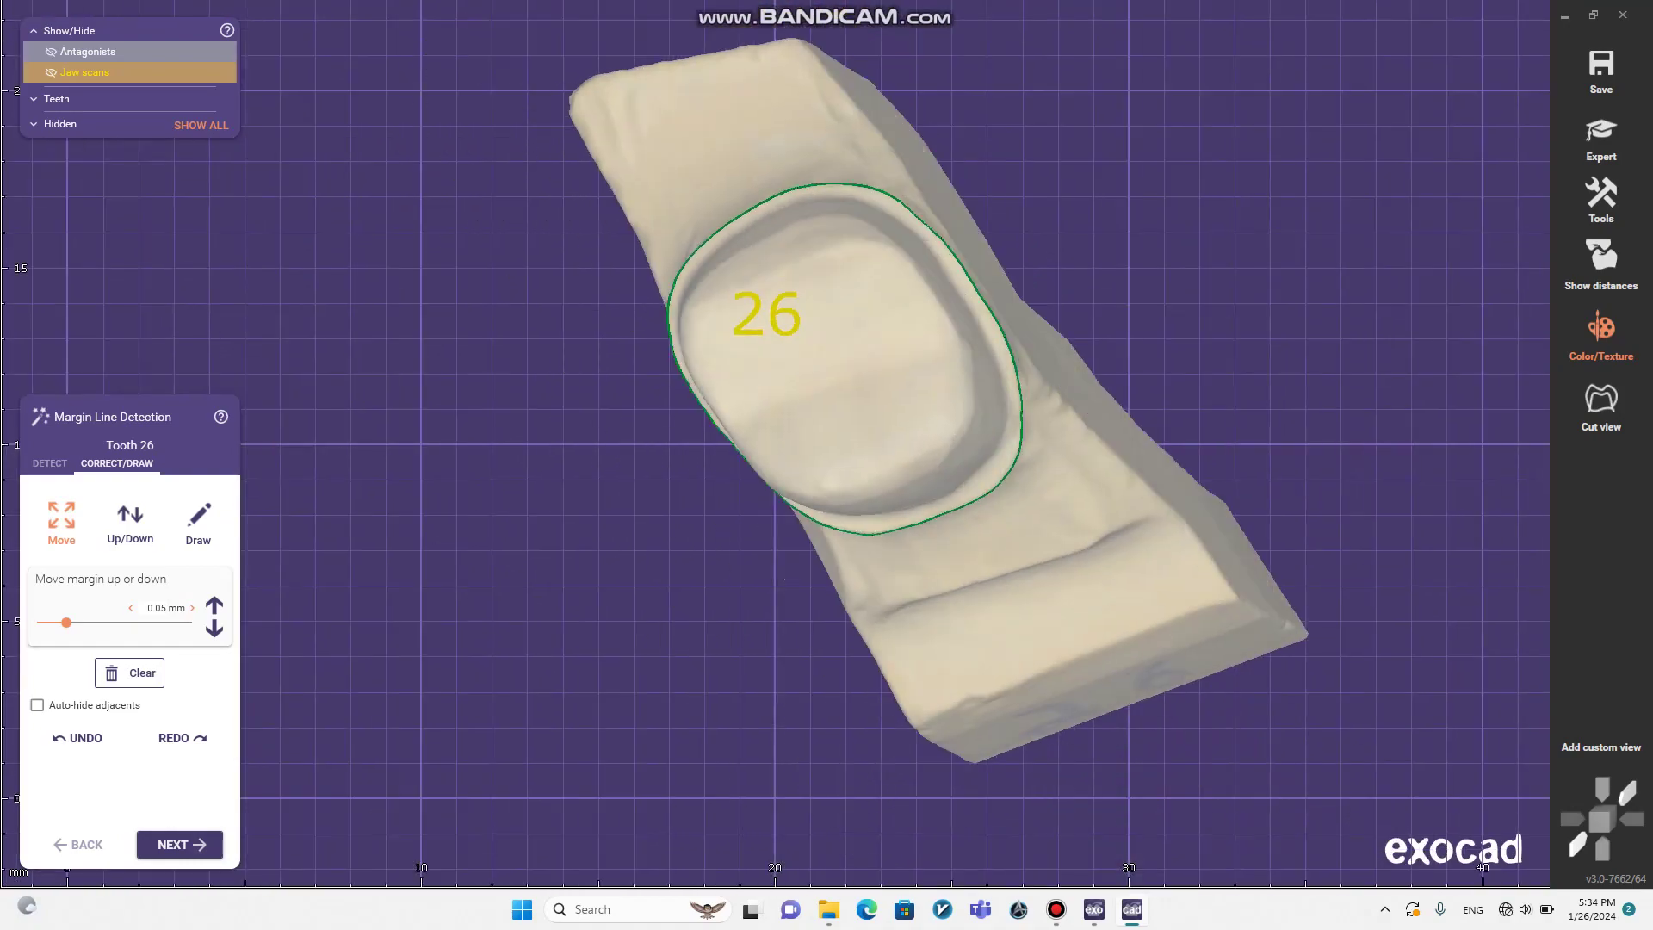
scroll(912, 225, "up", 4)
right_click_drag(1044, 343, 714, 620)
mouse_move(747, 694)
right_mouse_down()
mouse_move(926, 495)
mouse_move(900, 313)
mouse_move(1081, 276)
mouse_move(1132, 417)
mouse_move(1126, 535)
mouse_move(870, 553)
mouse_move(951, 334)
mouse_move(974, 390)
mouse_move(1037, 424)
mouse_move(910, 439)
mouse_move(982, 450)
right_mouse_up()
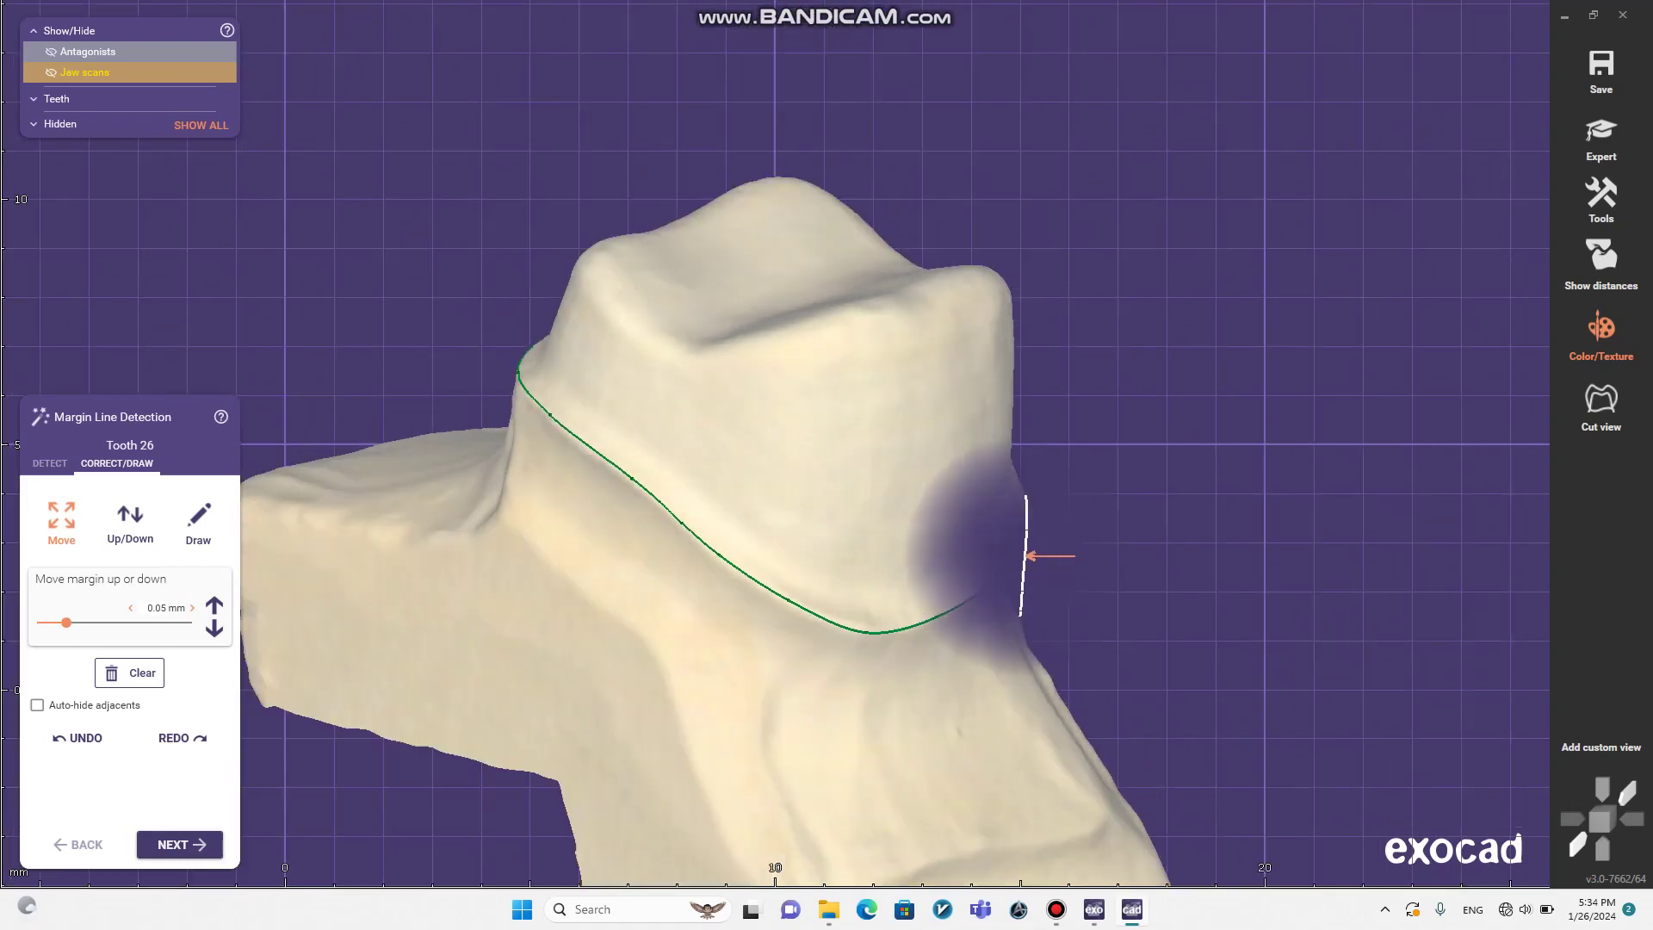